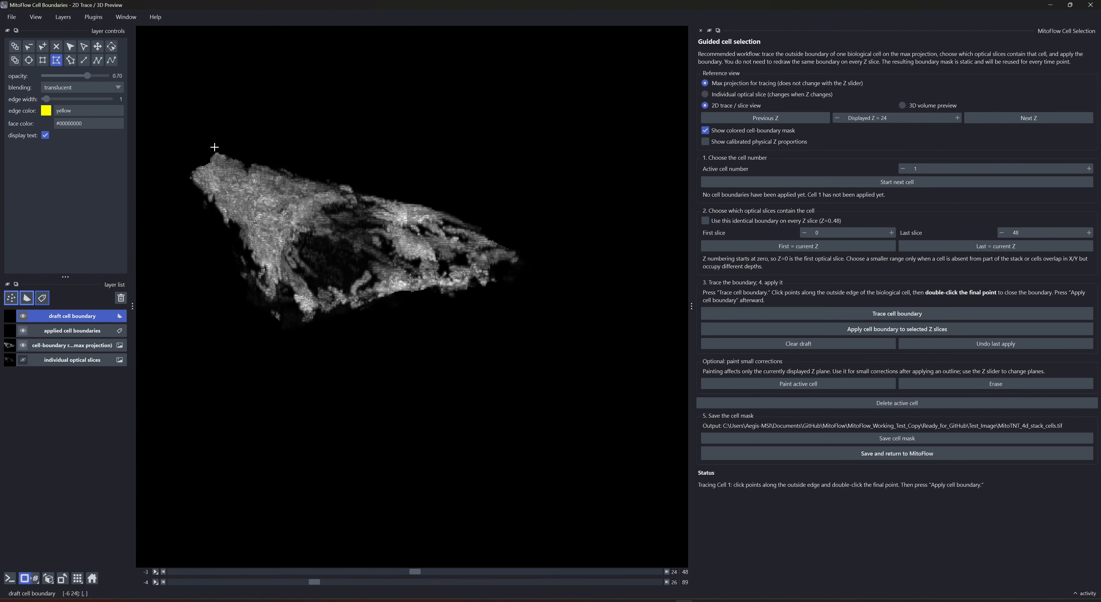
pyautogui.click(175, 132)
pyautogui.click(187, 347)
pyautogui.click(551, 336)
pyautogui.click(545, 228)
pyautogui.click(512, 157)
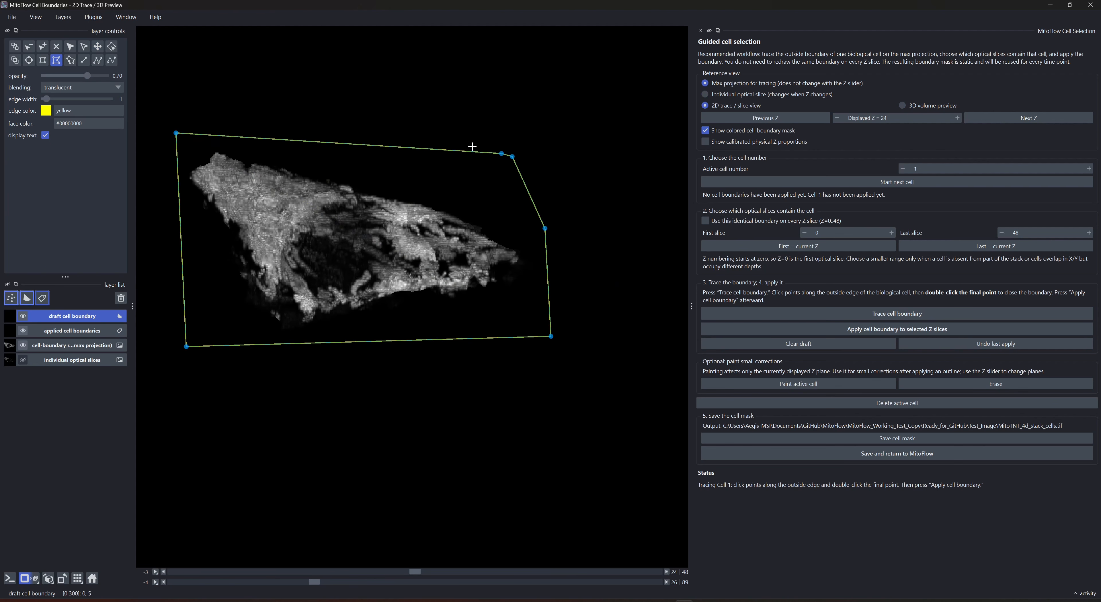
pyautogui.click(456, 143)
pyautogui.click(360, 135)
pyautogui.click(248, 127)
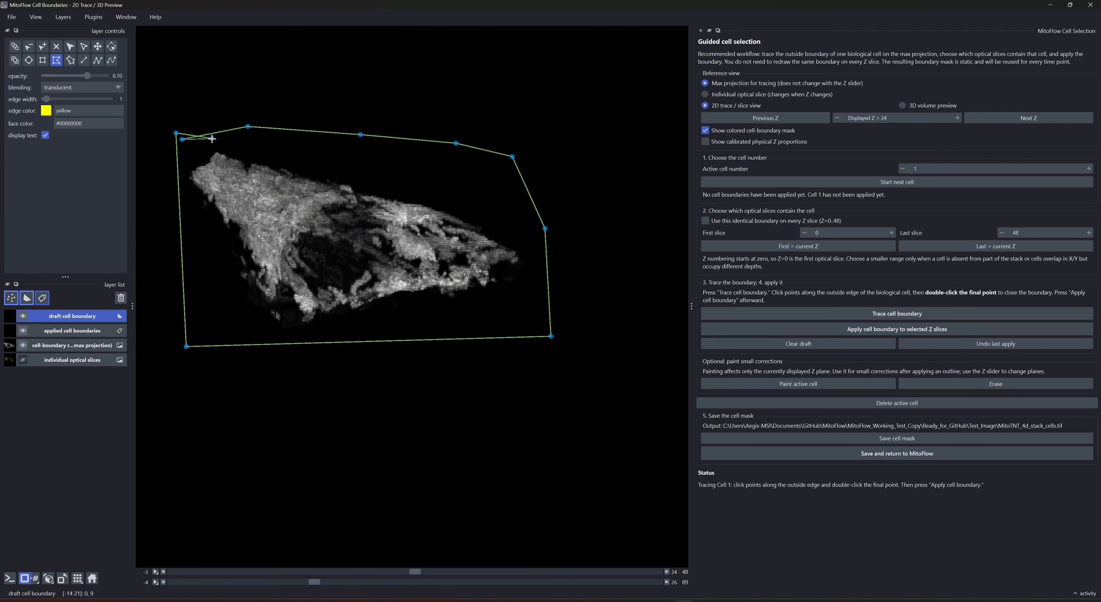
pyautogui.doubleClick(182, 139)
pyautogui.click(796, 345)
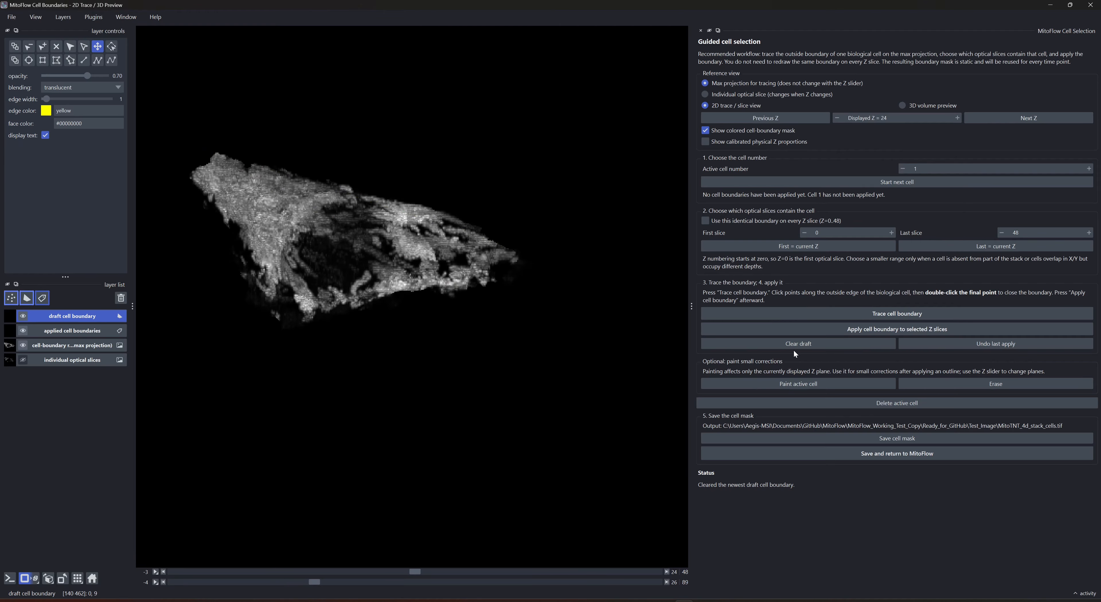
pyautogui.click(897, 315)
pyautogui.click(226, 125)
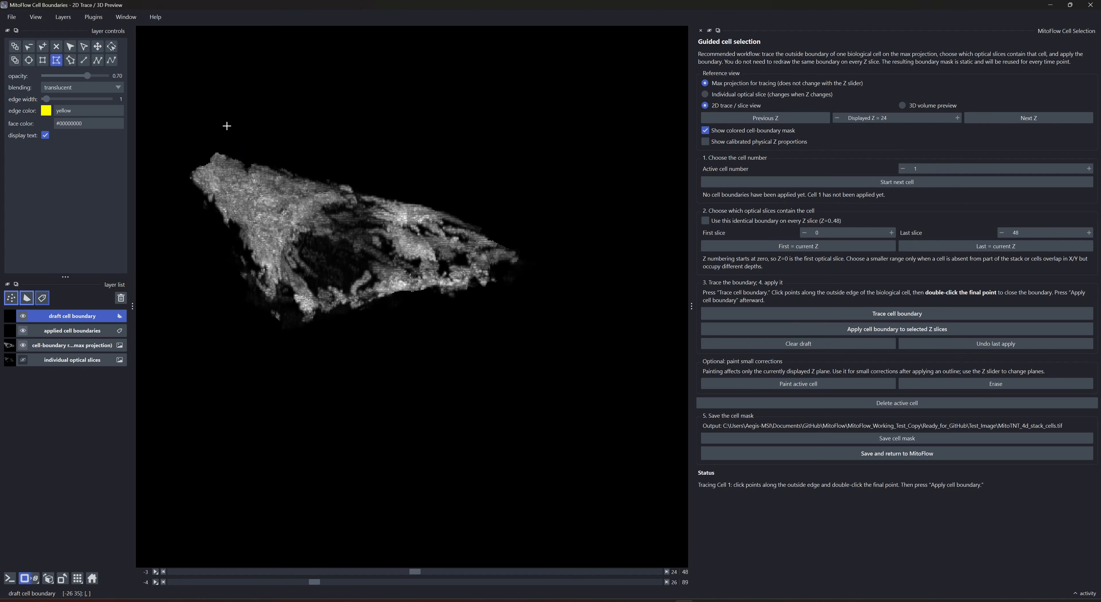
pyautogui.click(291, 131)
pyautogui.click(373, 146)
pyautogui.click(457, 171)
pyautogui.click(510, 211)
pyautogui.click(533, 240)
pyautogui.click(538, 266)
pyautogui.click(509, 306)
pyautogui.click(457, 322)
pyautogui.click(362, 341)
pyautogui.click(264, 349)
pyautogui.click(176, 258)
pyautogui.doubleClick(204, 135)
pyautogui.click(817, 345)
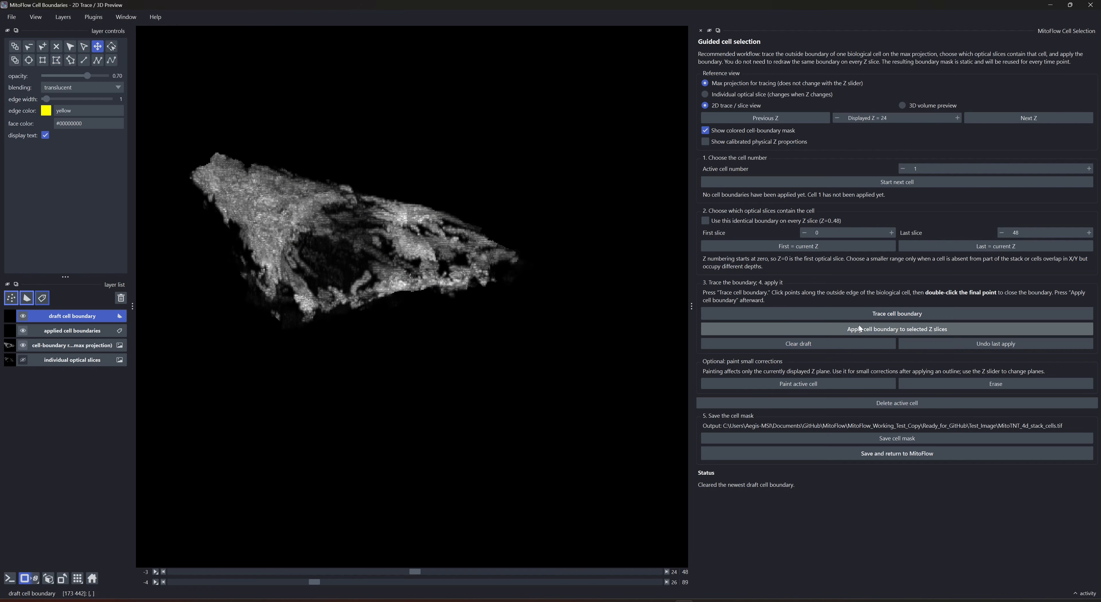
# Step: Trace a loose seven-point boundary around the whole cell on the max projection and apply it as Cell 1 to Z slices 0 to 48
pyautogui.click(906, 315)
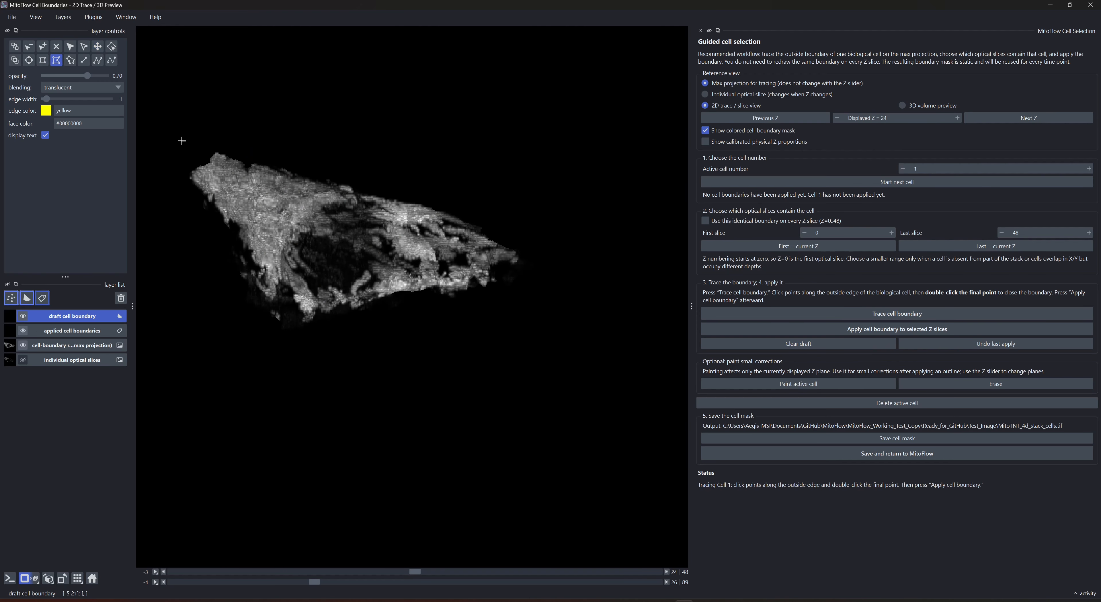
pyautogui.click(557, 298)
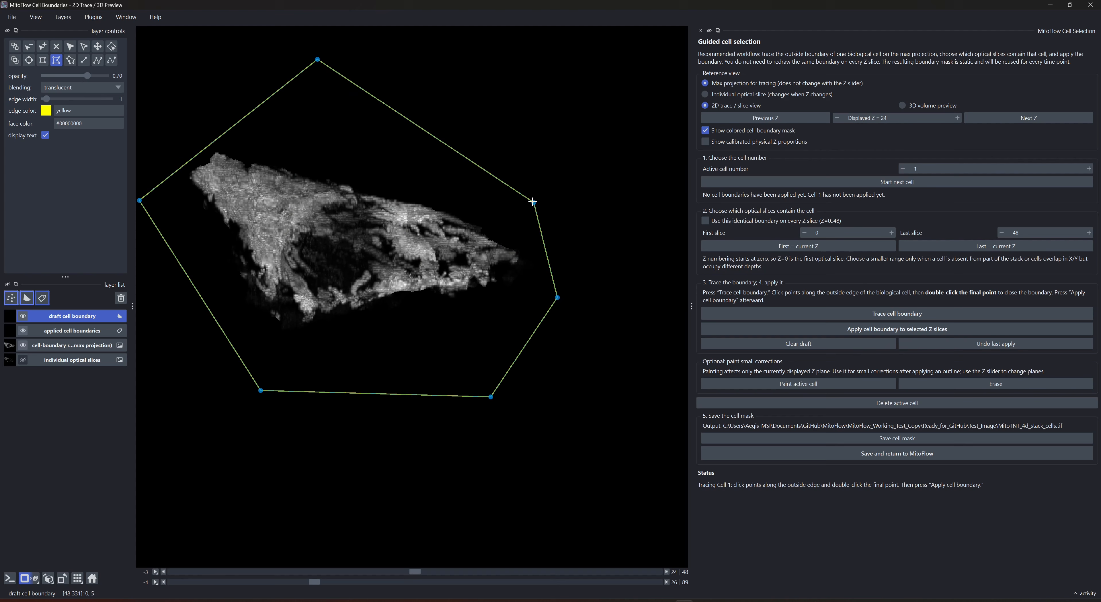
pyautogui.click(532, 201)
pyautogui.doubleClick(450, 132)
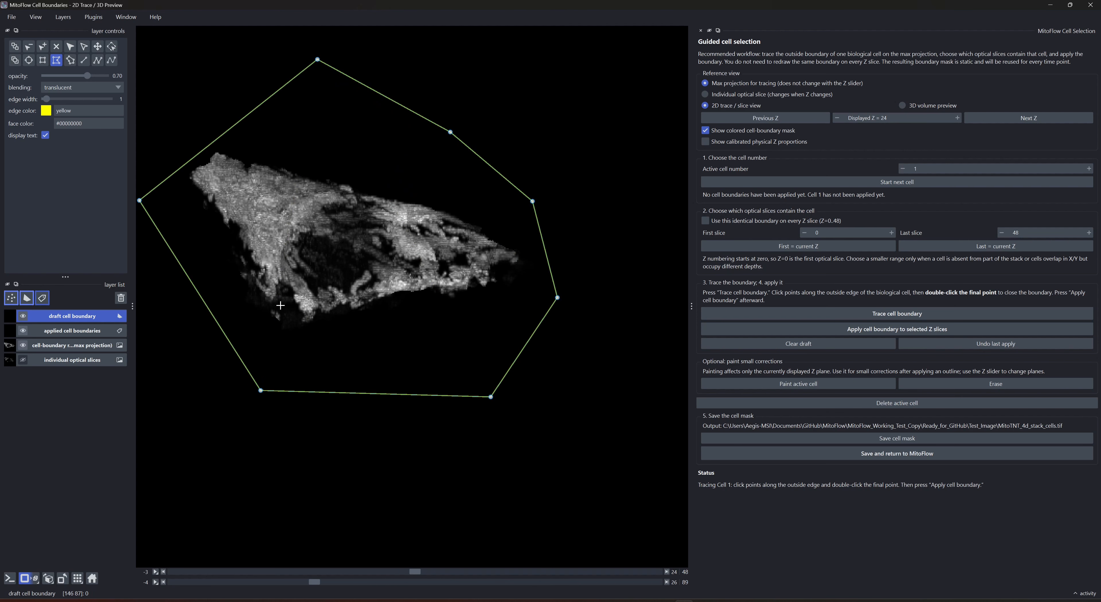
pyautogui.scroll(-2, 293, 302)
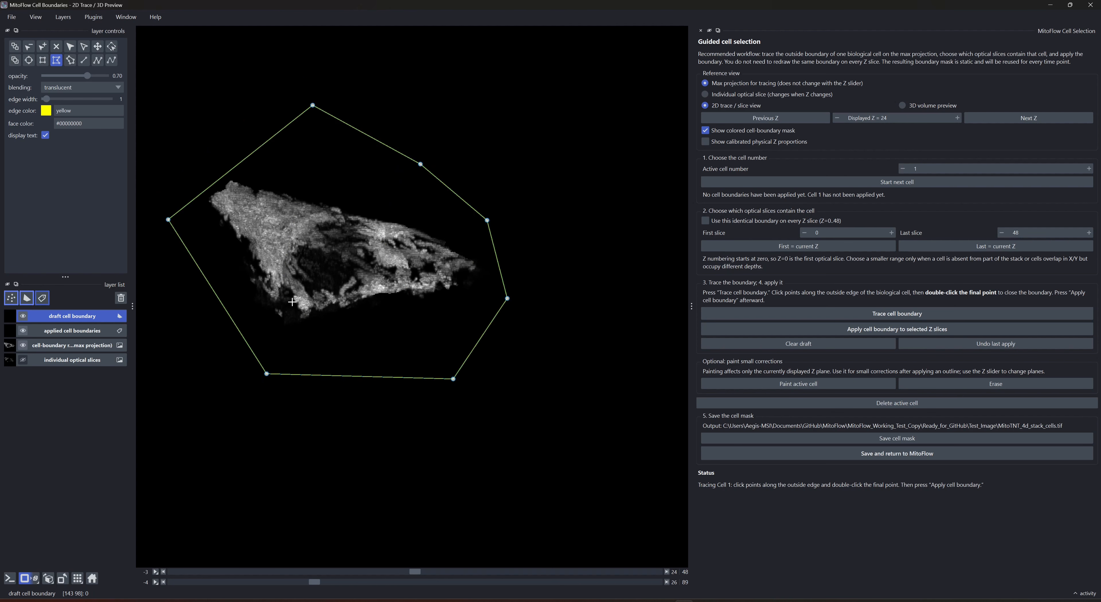
pyautogui.click(877, 329)
# Step: Inspect the applied cell mask on the projection and from other angles in the 3D volume preview
pyautogui.scroll(6, 408, 282)
pyautogui.moveTo(359, 270); pyautogui.dragTo(504, 279)
pyautogui.scroll(-3, 504, 279)
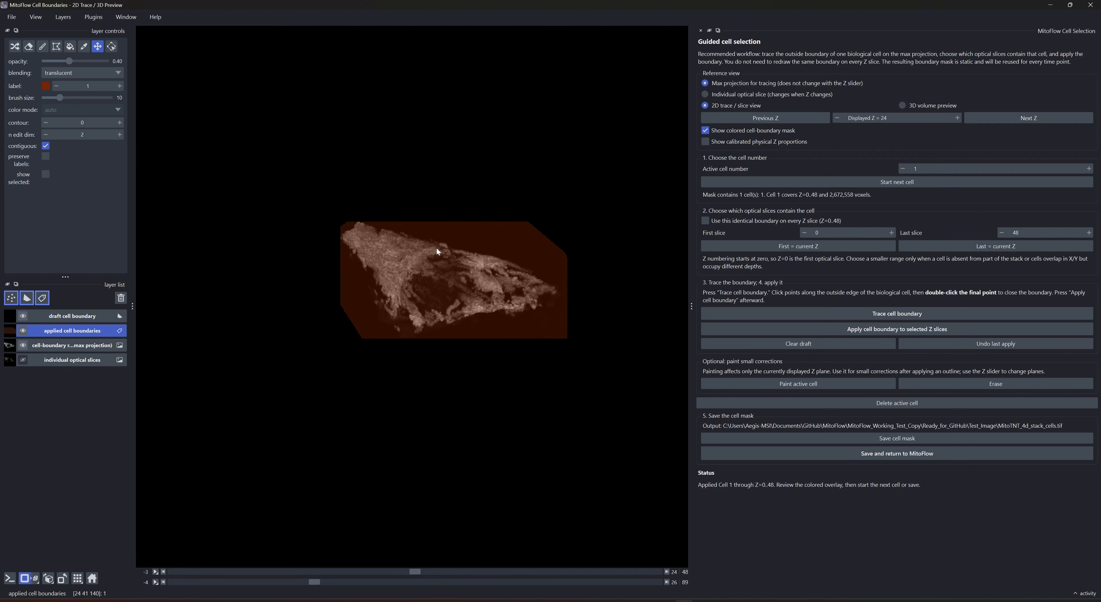
pyautogui.click(902, 105)
pyautogui.moveTo(550, 312); pyautogui.dragTo(457, 532)
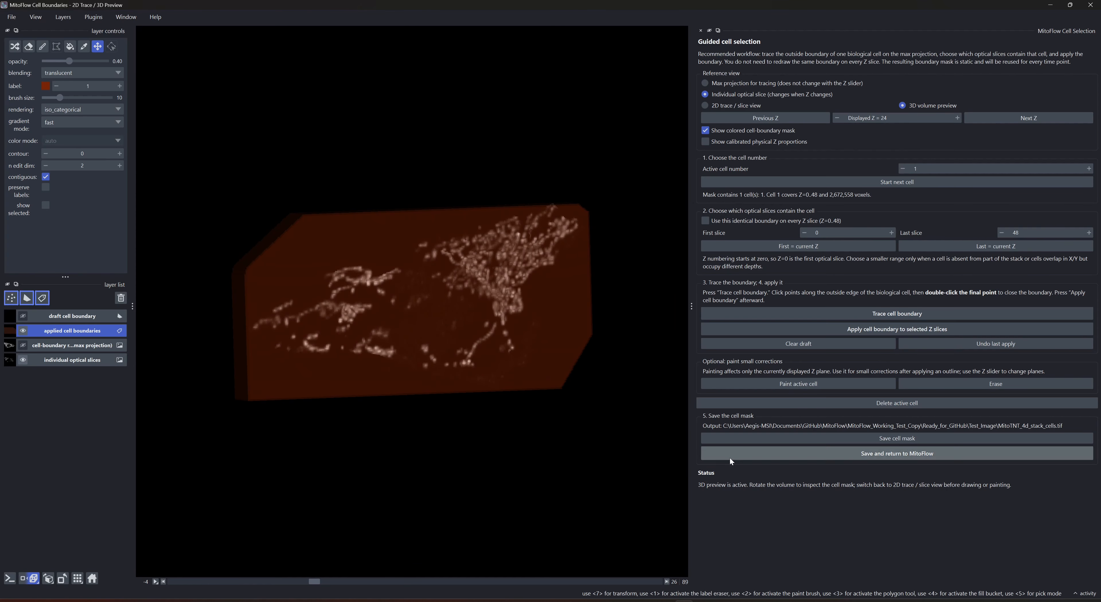
# Step: Save the cell mask and return to MitoFlow, then save the project from the Segmentation stage
pyautogui.click(889, 460)
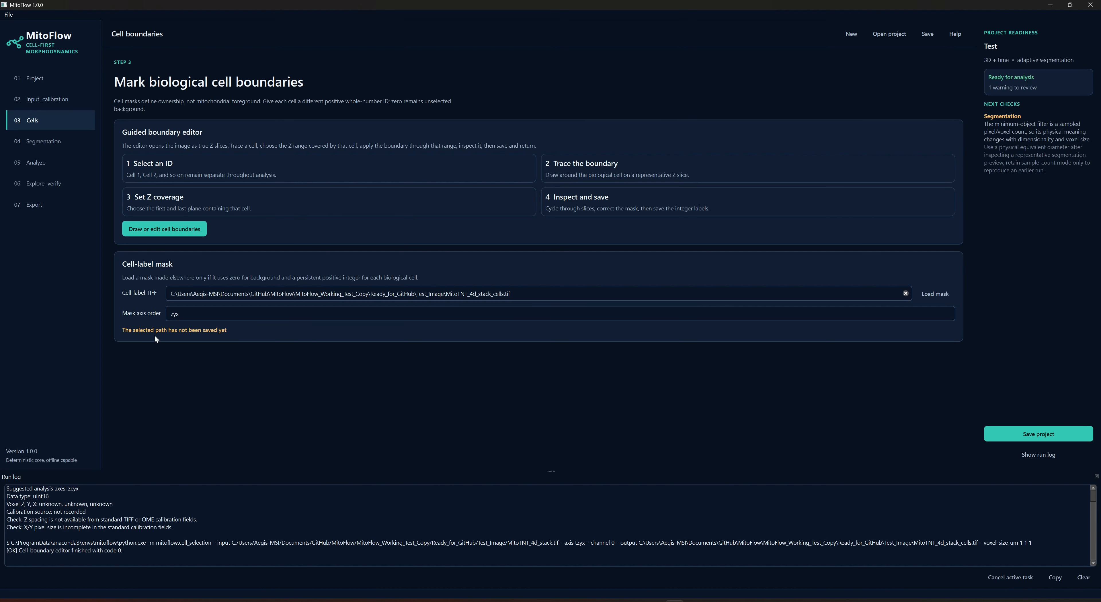
pyautogui.click(57, 143)
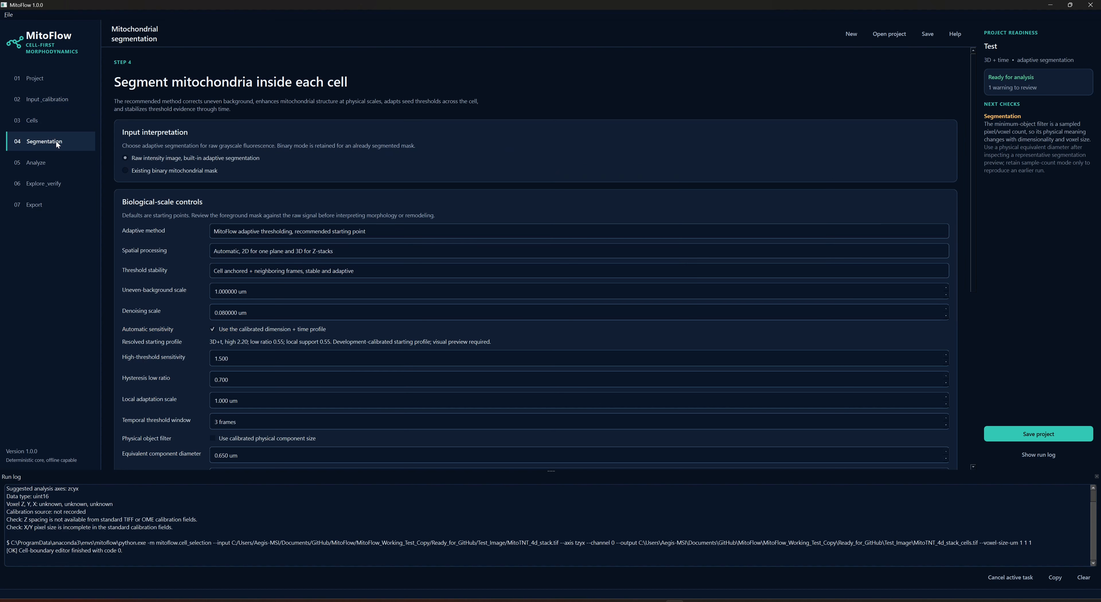
pyautogui.click(927, 35)
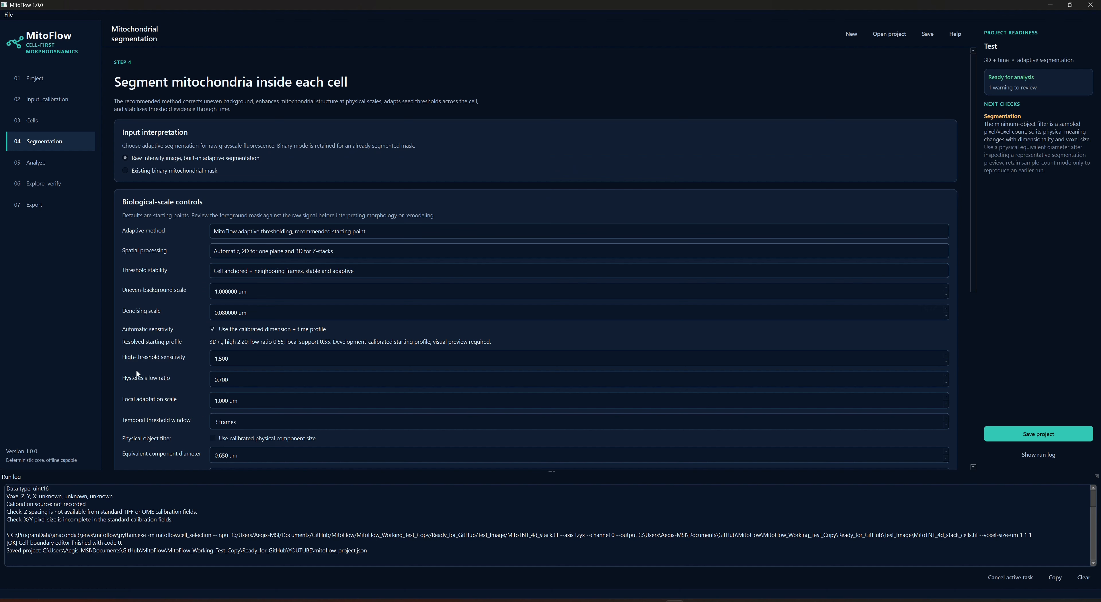
# Step: Disable the calibrated automatic sensitivity profile and set the high-threshold sensitivity to 0.5
pyautogui.click(213, 329)
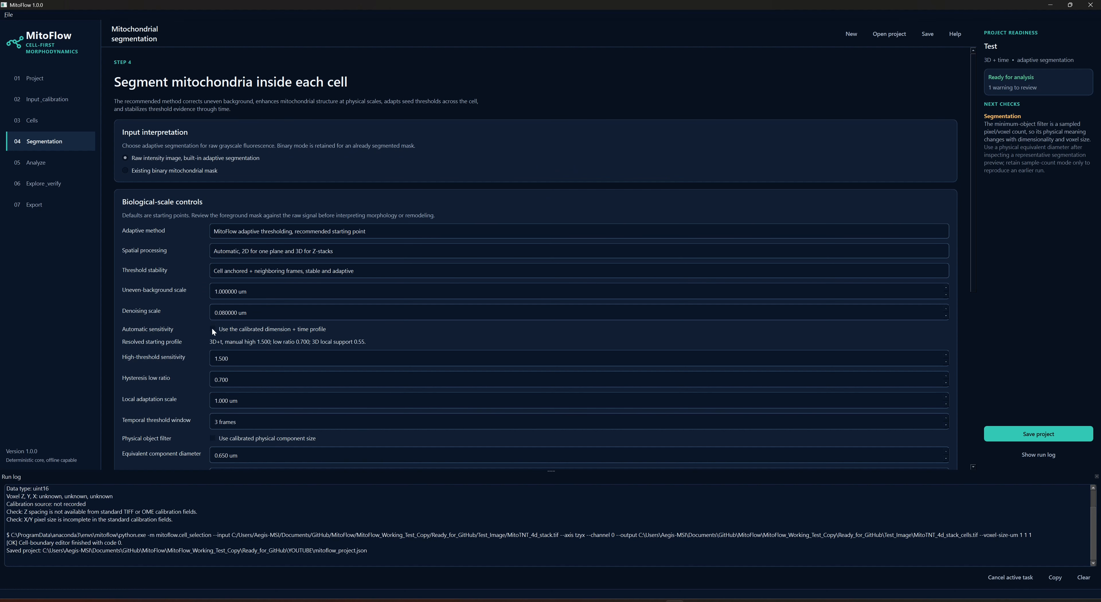
pyautogui.scroll(-1, 140, 379)
pyautogui.moveTo(222, 333); pyautogui.dragTo(208, 331)
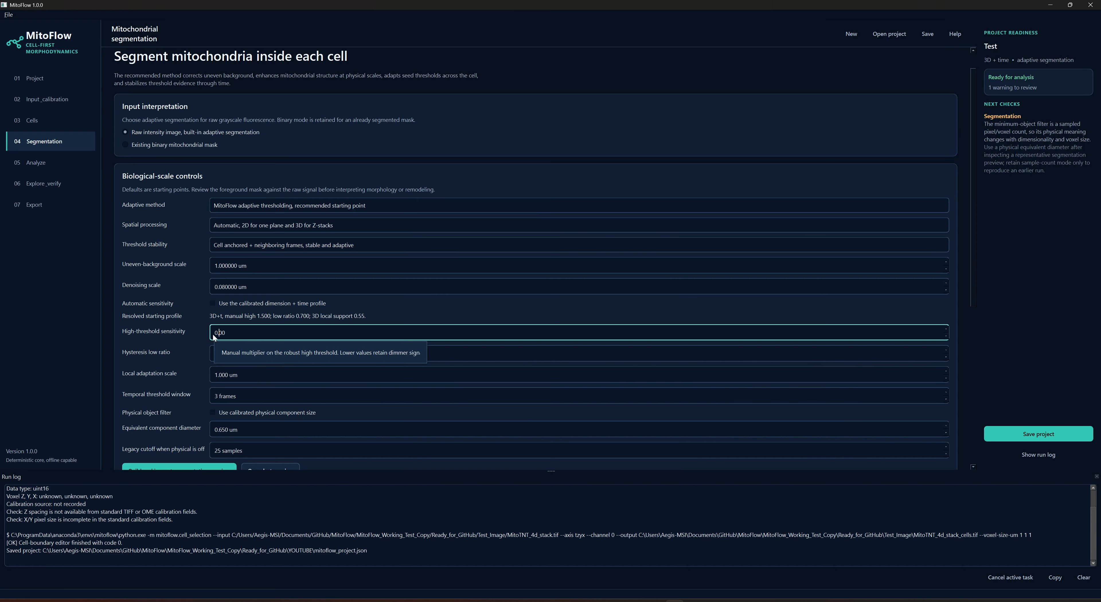
pyautogui.write('0.5')
# Step: Set the hysteresis low ratio to 0.1 in the biological-scale controls
pyautogui.scroll(-1, 154, 338)
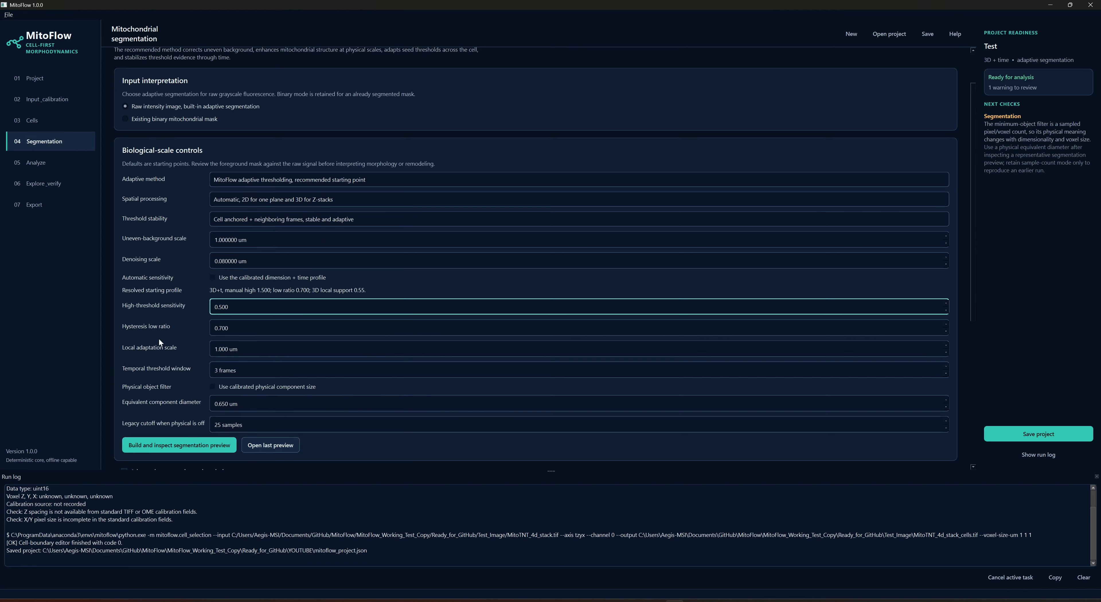
pyautogui.click(218, 328)
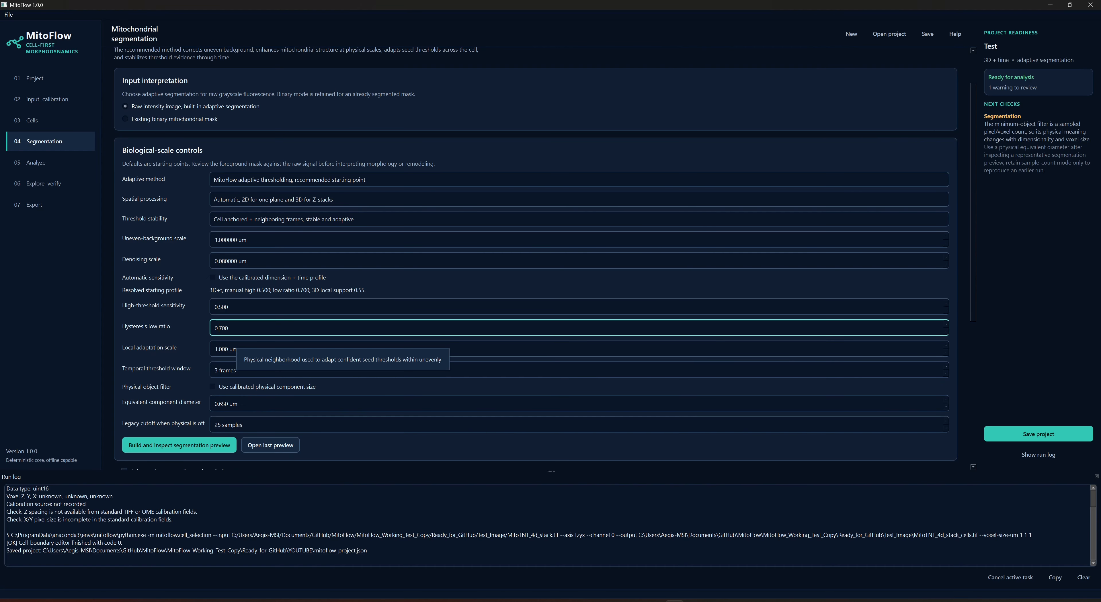
pyautogui.press('BackSpace')
pyautogui.write('1')
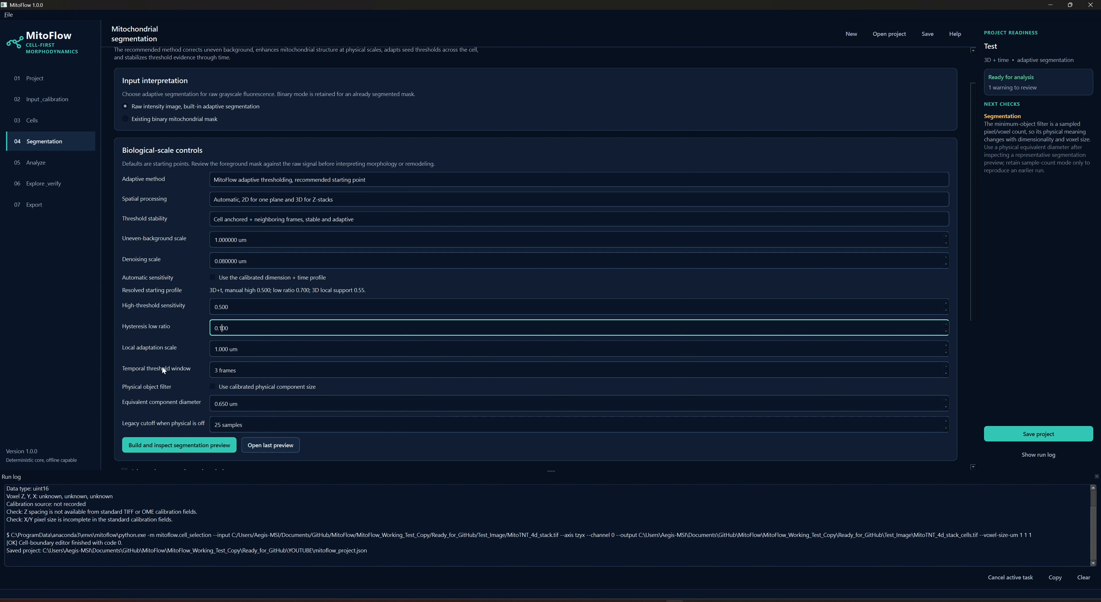
# Step: Set the local adaptation scale to 0.5 um and the temporal threshold window to 5 frames
pyautogui.click(217, 349)
pyautogui.press('BackSpace')
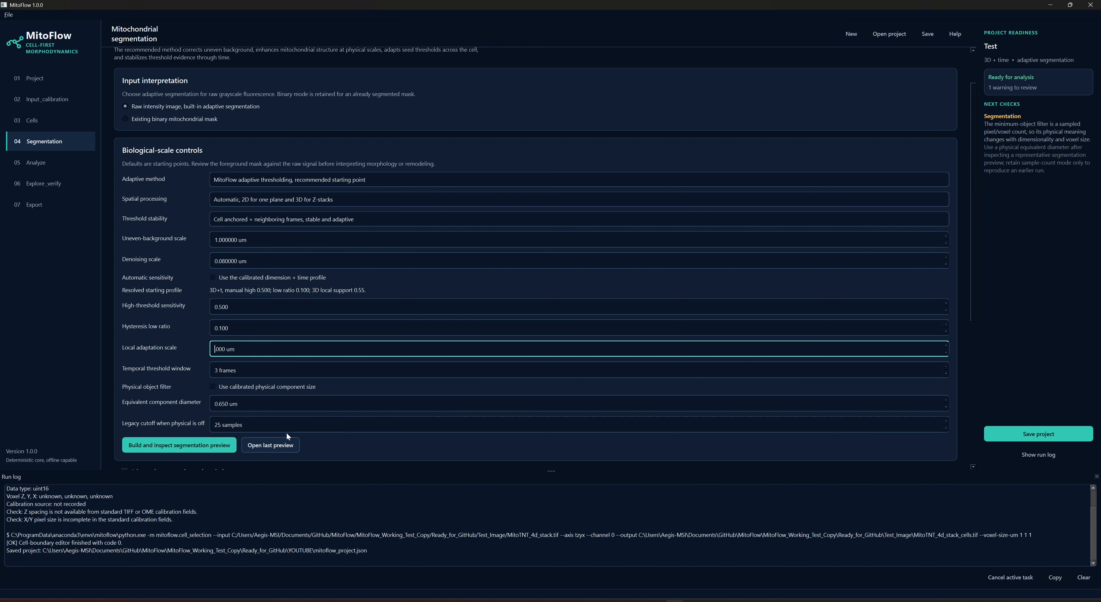
pyautogui.press('Right')
pyautogui.press('Delete')
pyautogui.write('5')
pyautogui.press('Tab')
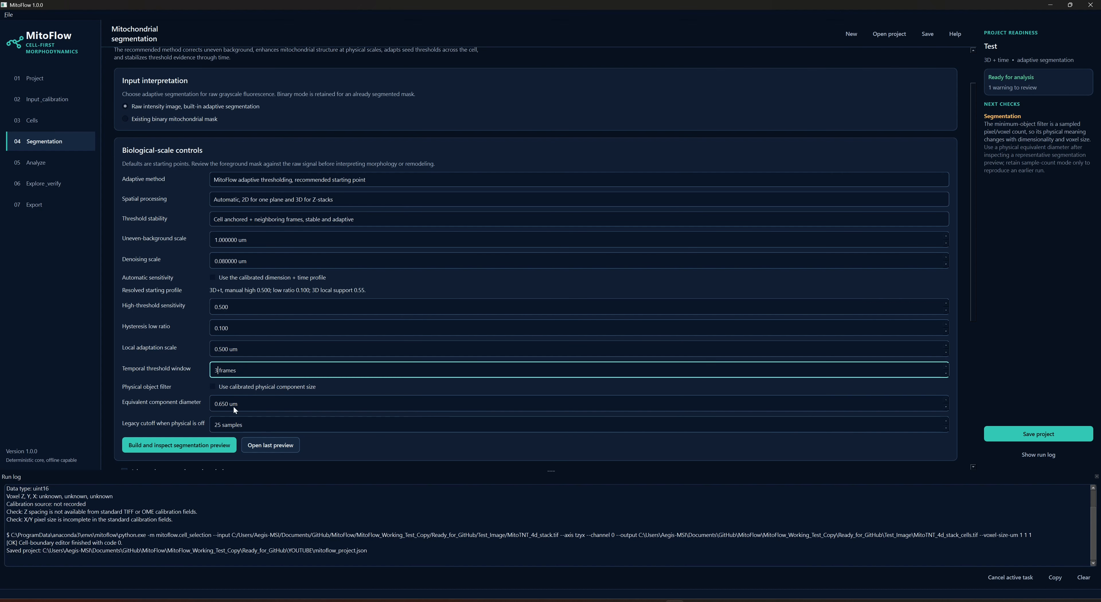
pyautogui.press('BackSpace')
pyautogui.write('5')
# Step: Build the segmentation preview and display it in the Segmentation audit view
pyautogui.scroll(-2, 181, 401)
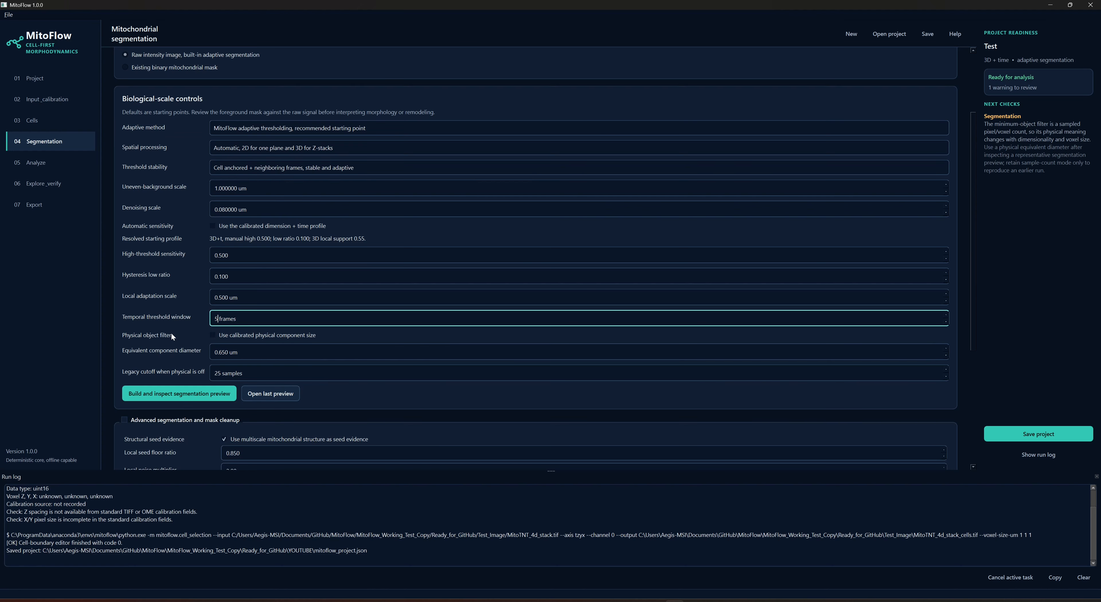
pyautogui.click(182, 208)
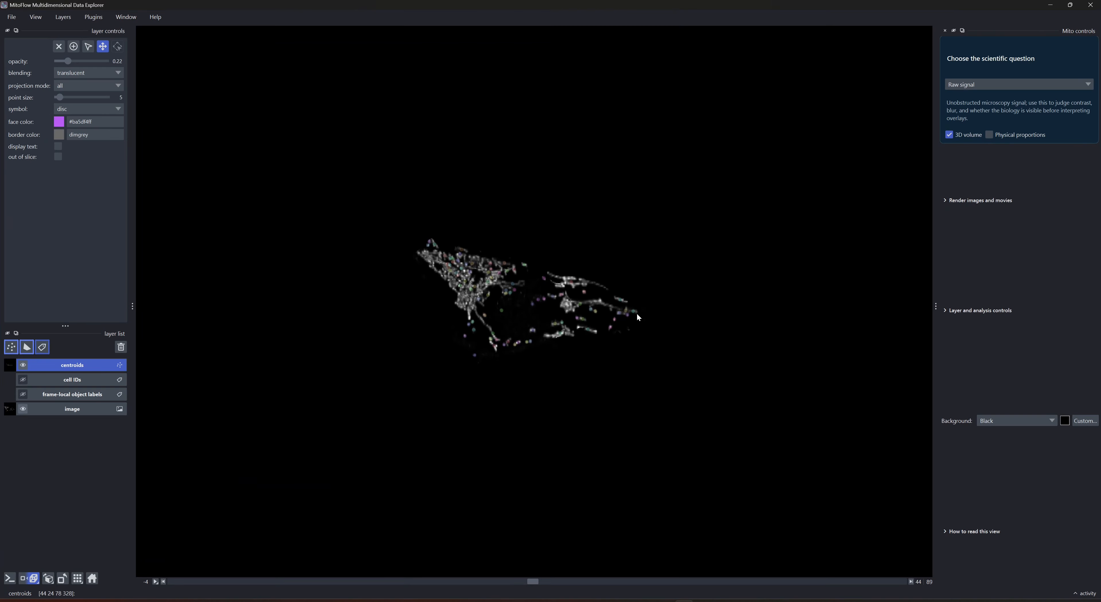
pyautogui.click(983, 84)
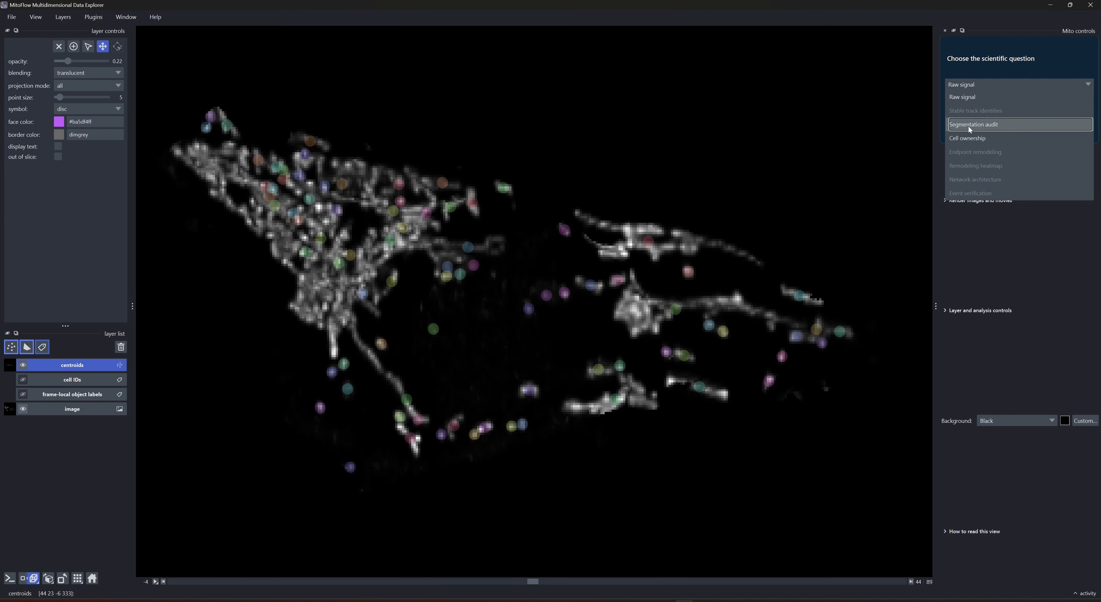
pyautogui.click(977, 125)
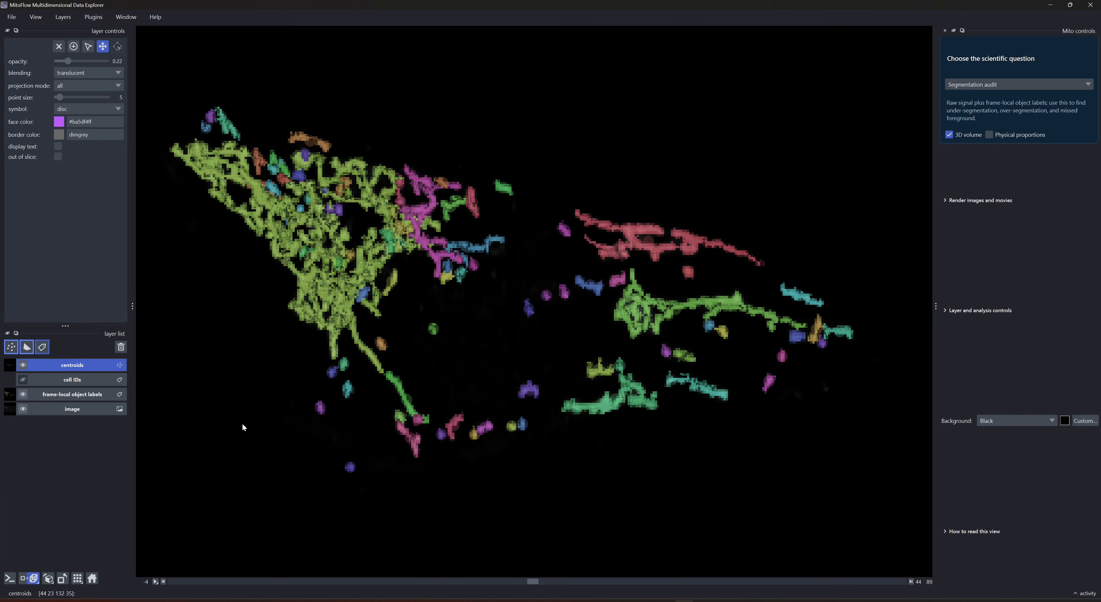
# Step: Reveal the layer and analysis controls with more room, and toggle the segmentation overlay to compare it with the raw image
pyautogui.click(957, 313)
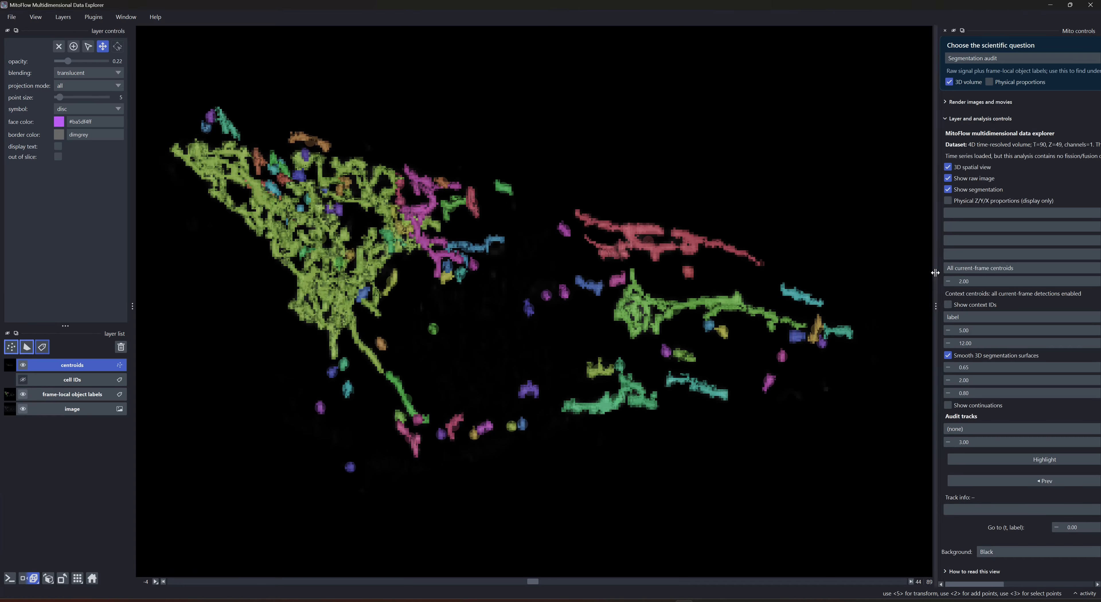
pyautogui.moveTo(934, 274); pyautogui.dragTo(823, 275)
pyautogui.click(837, 189)
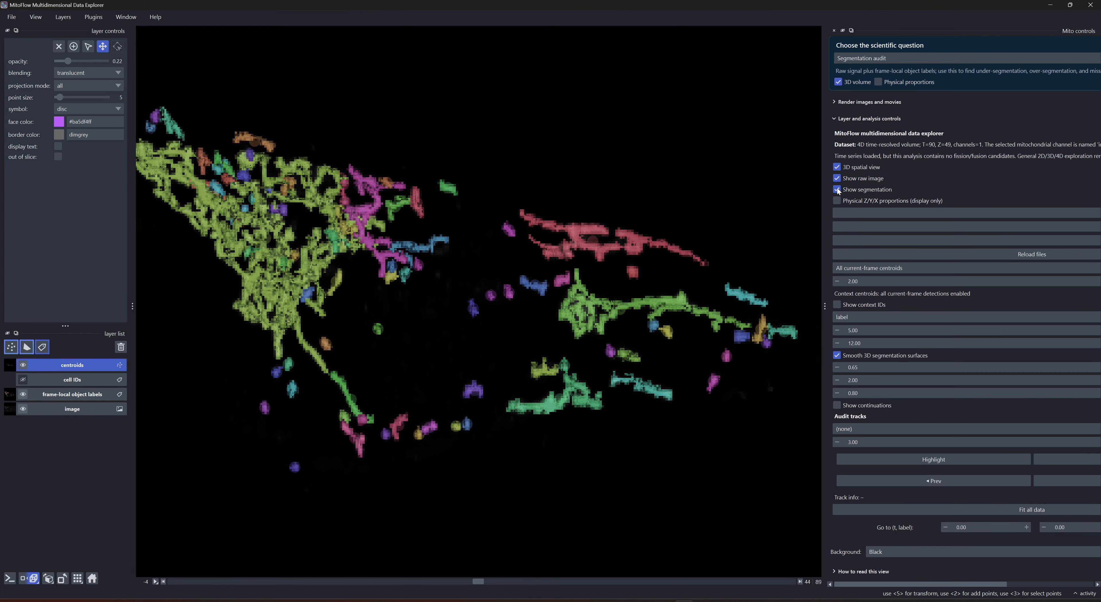
pyautogui.click(837, 191)
pyautogui.click(836, 190)
pyautogui.click(836, 190)
pyautogui.click(837, 190)
pyautogui.click(837, 190)
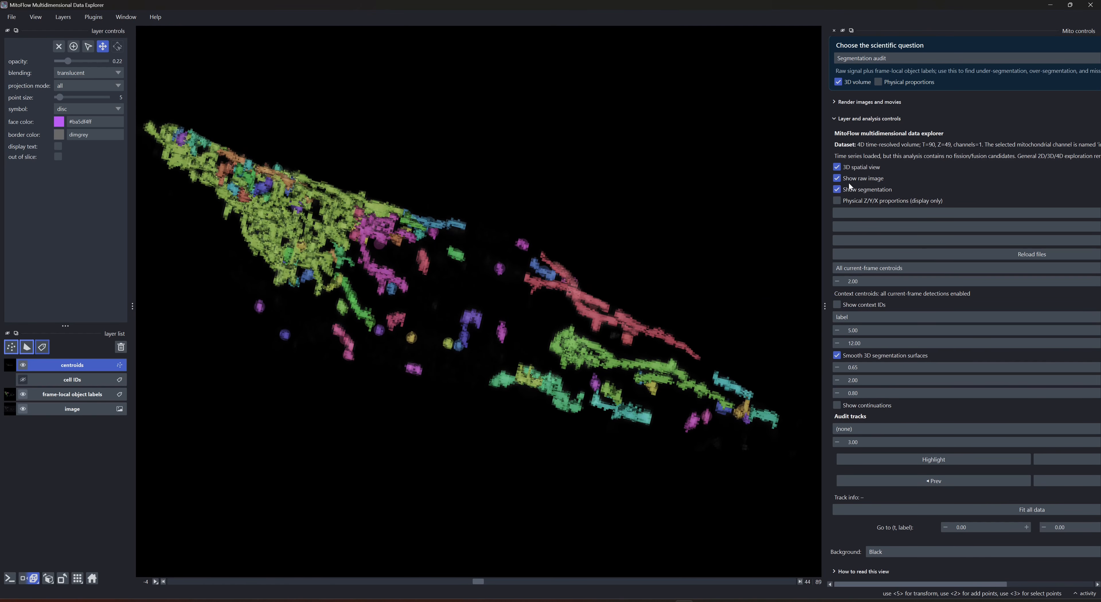
pyautogui.click(837, 190)
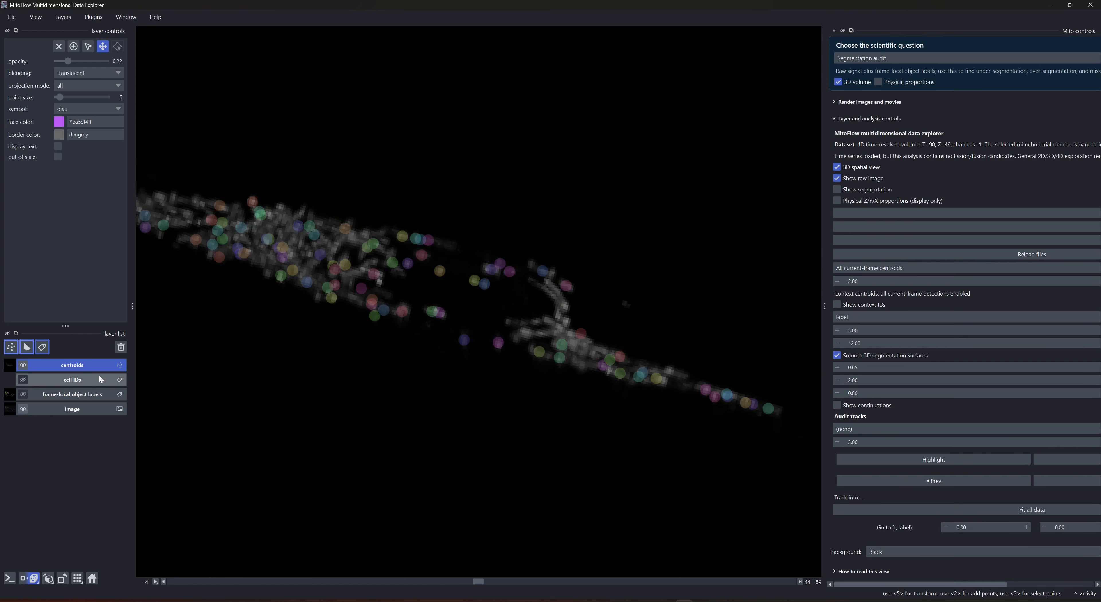
# Step: Hide the centroids and compare the segmentation with the raw mitochondrial signal from several angles, leaving the segmentation shown
pyautogui.click(23, 365)
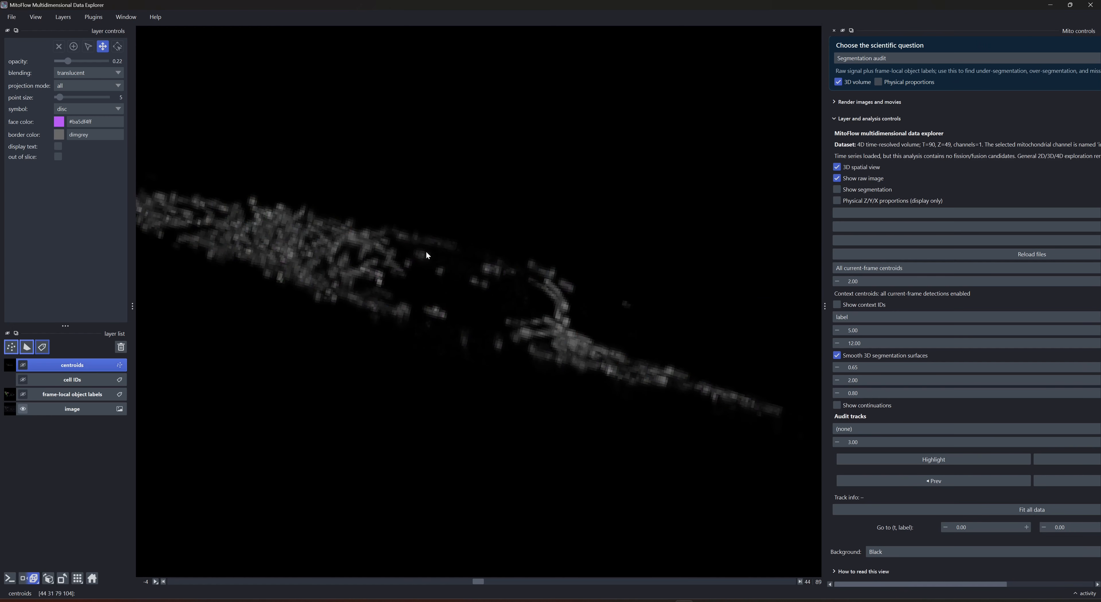
pyautogui.click(837, 190)
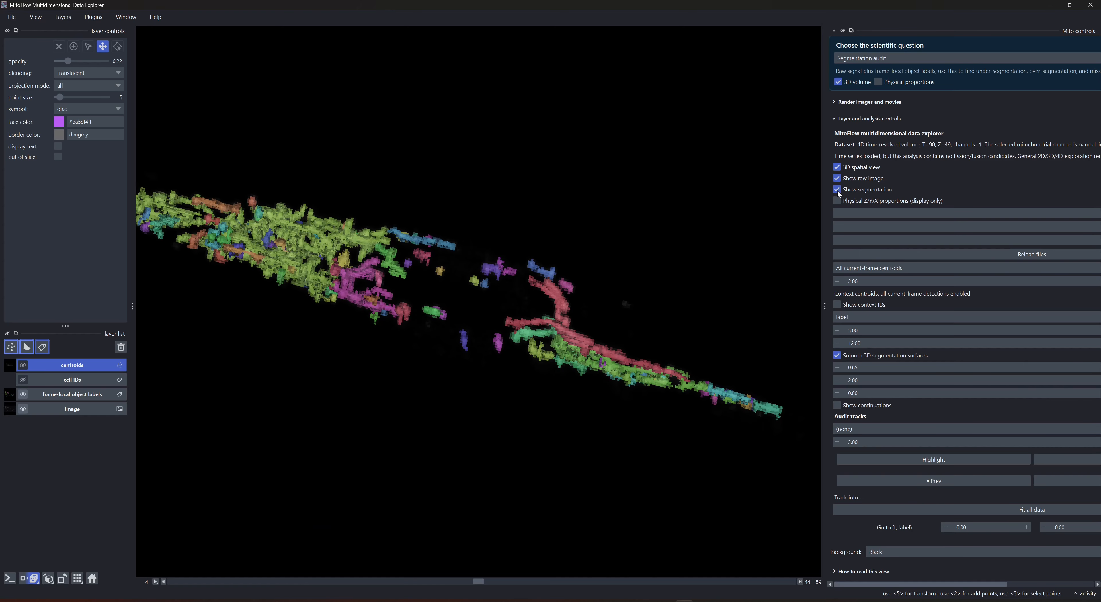
pyautogui.click(836, 190)
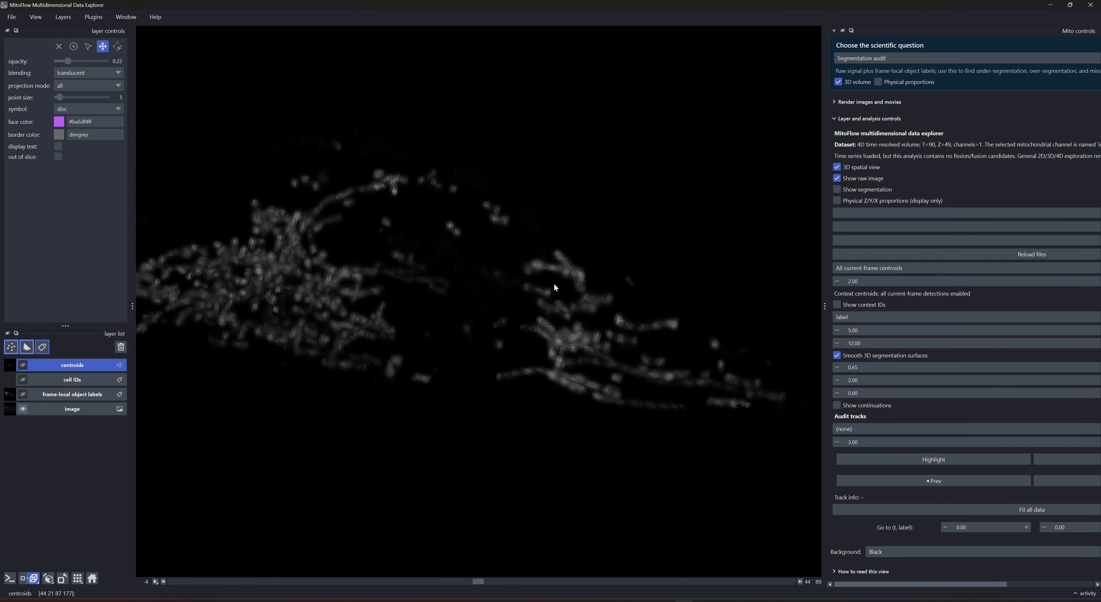
pyautogui.click(836, 188)
pyautogui.click(836, 189)
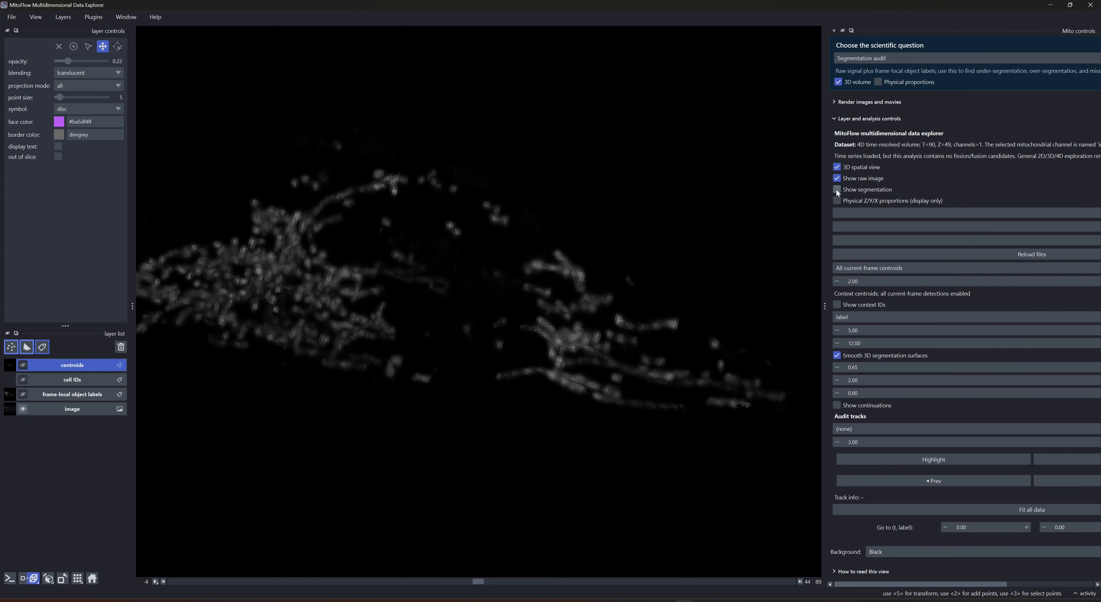
pyautogui.click(836, 188)
pyautogui.moveTo(504, 310); pyautogui.dragTo(474, 341)
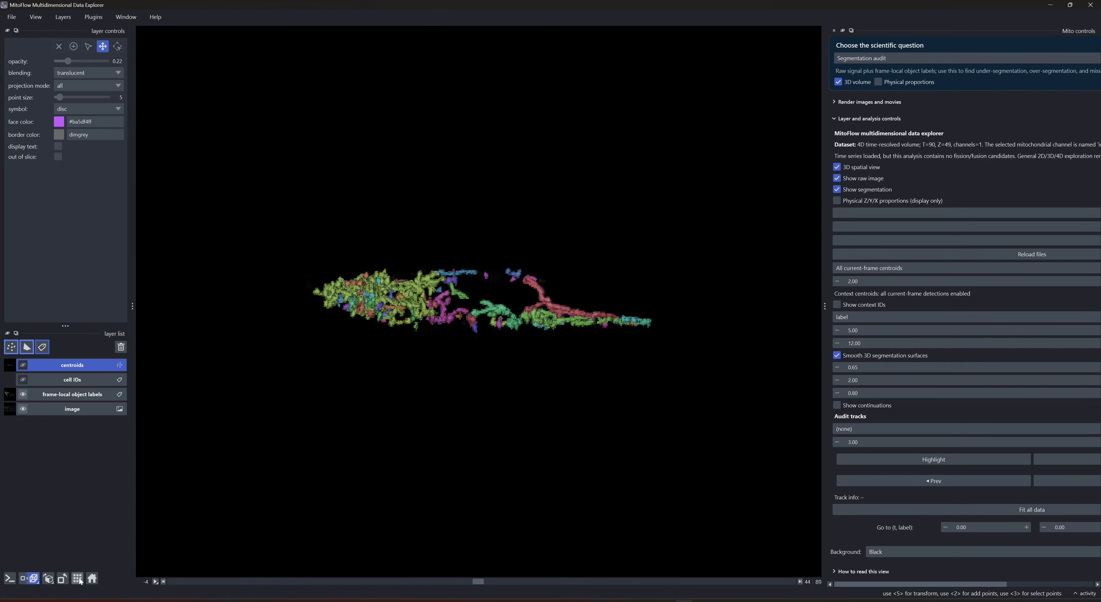
# Step: Reset the 3D view, play the segmentation overlay through the time series while checking it from another angle, and stop the playback
pyautogui.click(92, 578)
pyautogui.rightClick(155, 581)
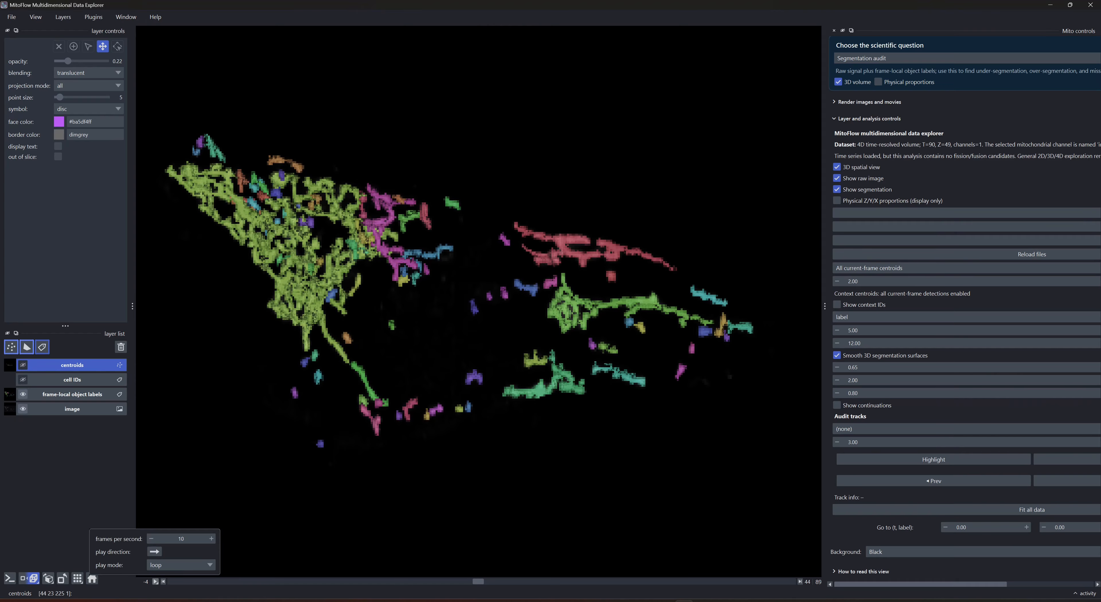
pyautogui.click(156, 581)
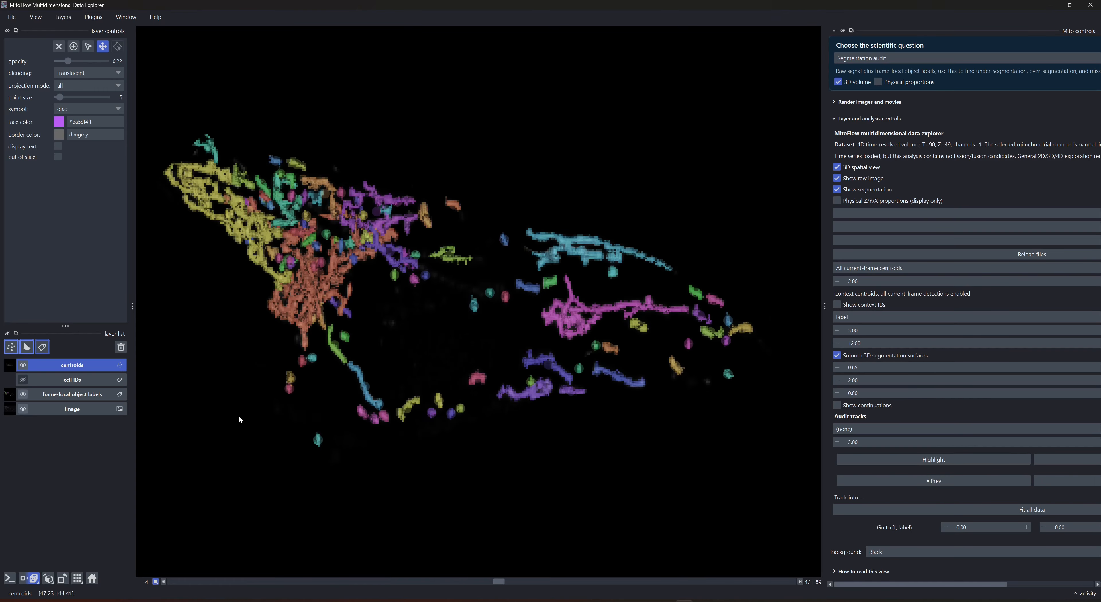
pyautogui.moveTo(276, 400); pyautogui.dragTo(289, 422)
pyautogui.click(156, 581)
# Step: Inspect the segmented volume from further angles, leave the image and movie rendering controls collapsed, and close the preview explorer
pyautogui.click(869, 101)
pyautogui.moveTo(634, 322)
pyautogui.mouseDown()
pyautogui.moveTo(610, 372)
pyautogui.moveTo(572, 334)
pyautogui.moveTo(614, 313)
pyautogui.mouseUp()
pyautogui.moveTo(568, 209); pyautogui.dragTo(632, 299)
pyautogui.click(869, 107)
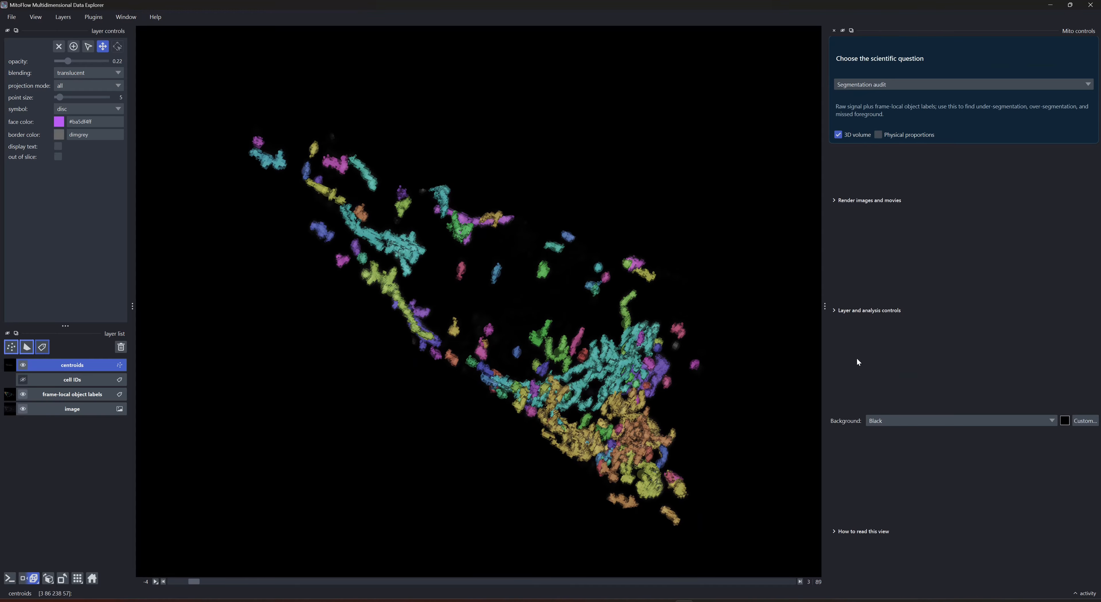
pyautogui.click(1090, 5)
# Step: Review the reproducible output and temporal correspondence settings for the analysis, and run the complete analysis
pyautogui.click(594, 312)
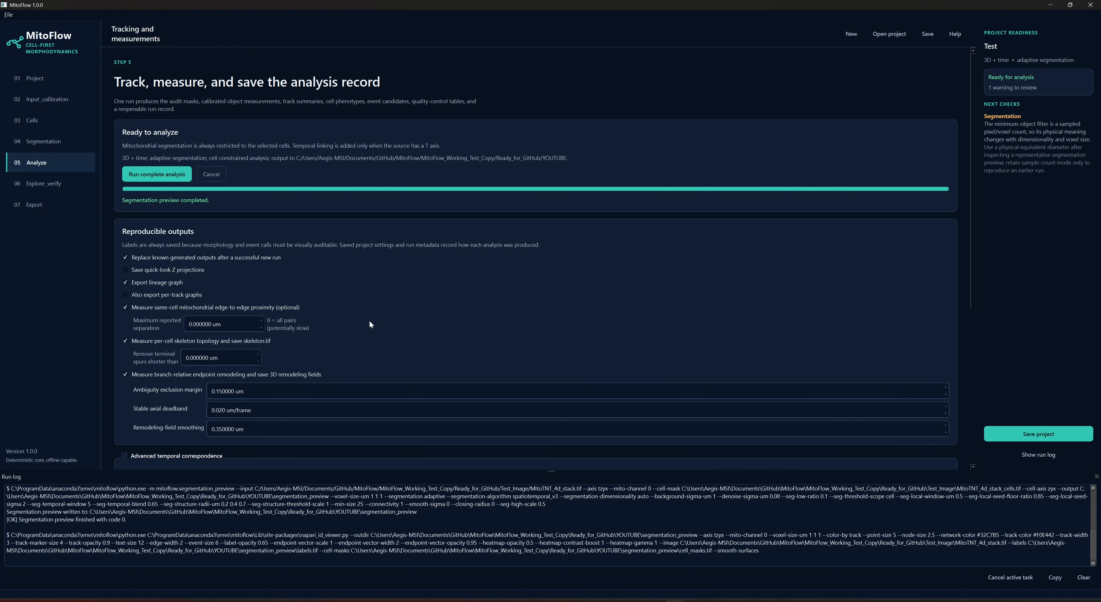
pyautogui.scroll(-1, 148, 400)
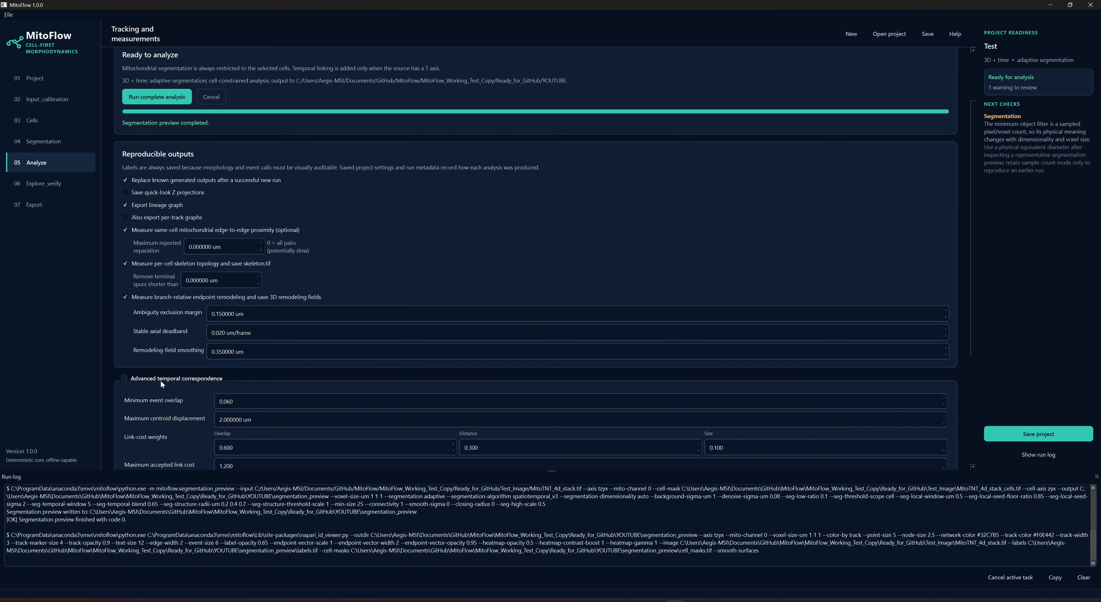
pyautogui.click(157, 123)
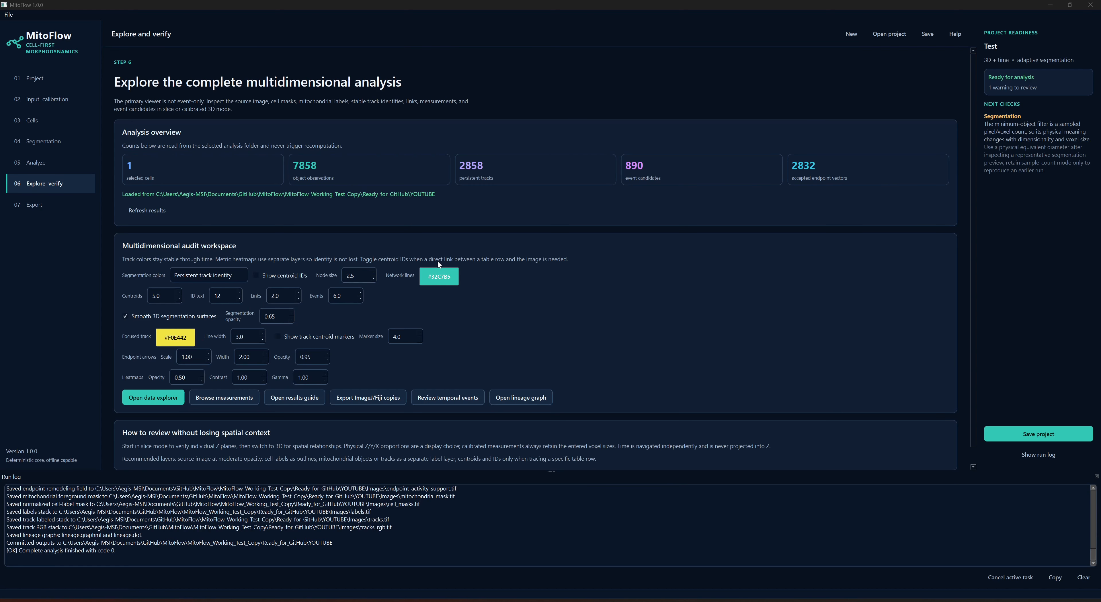
# Step: Set the initial 3D network line color to #5555FF
pyautogui.click(439, 278)
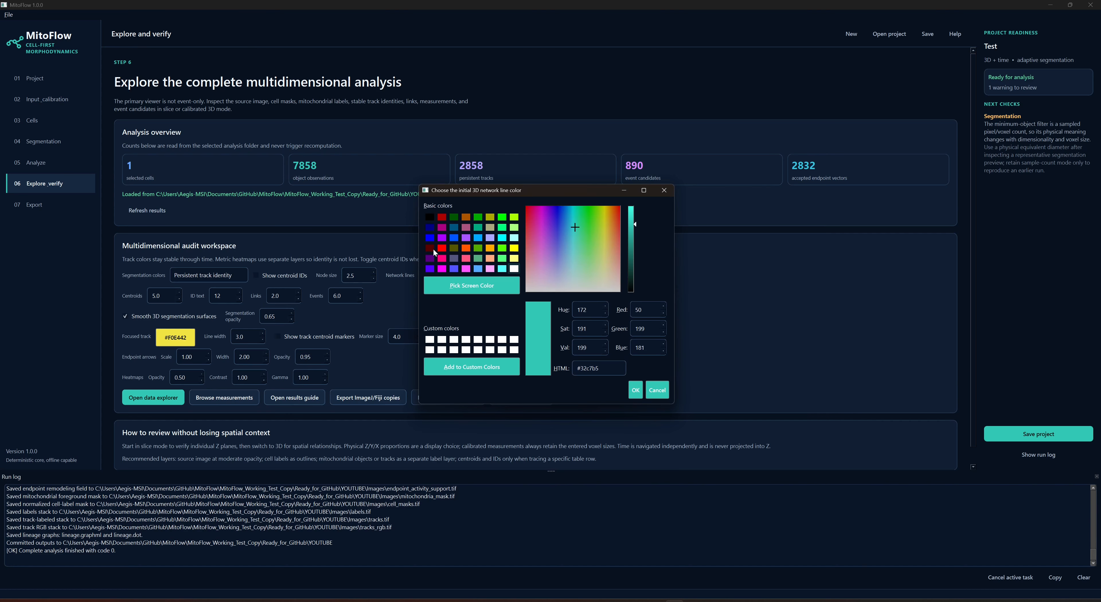
pyautogui.click(432, 270)
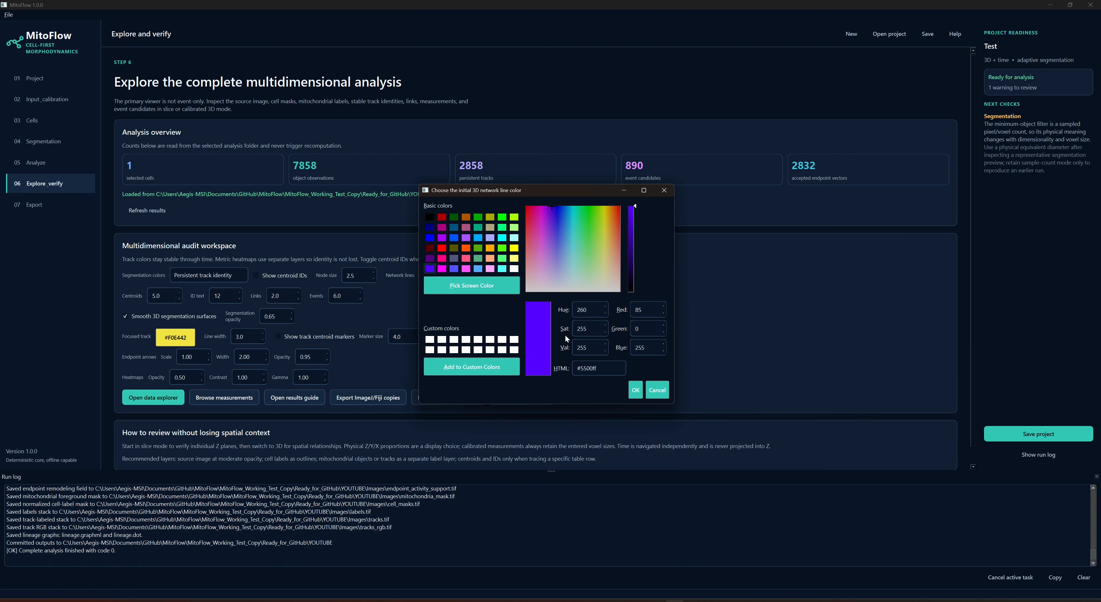
pyautogui.click(455, 270)
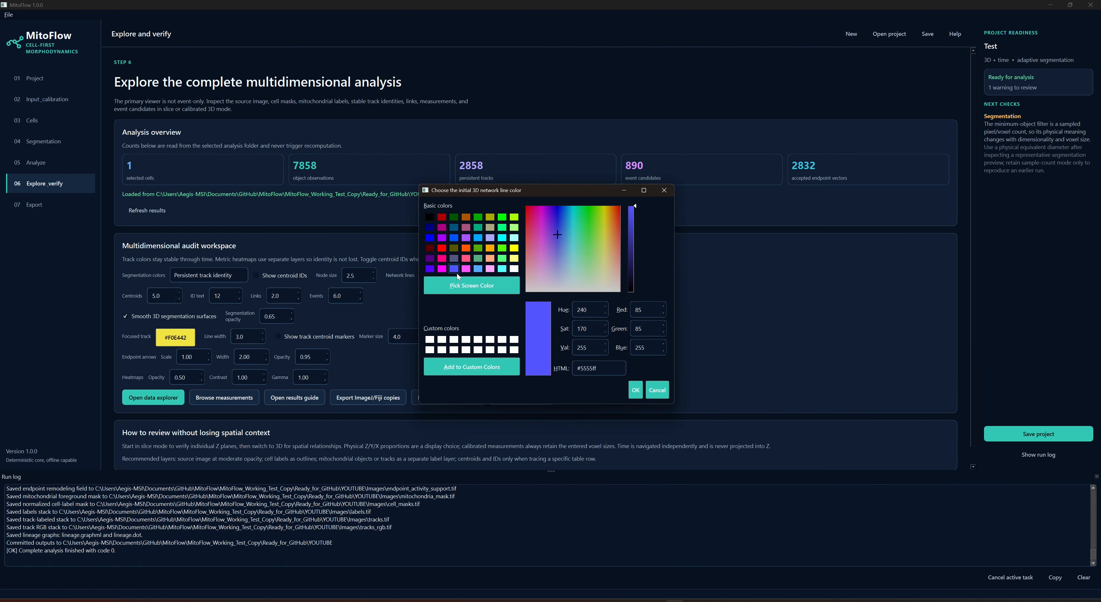
pyautogui.click(635, 390)
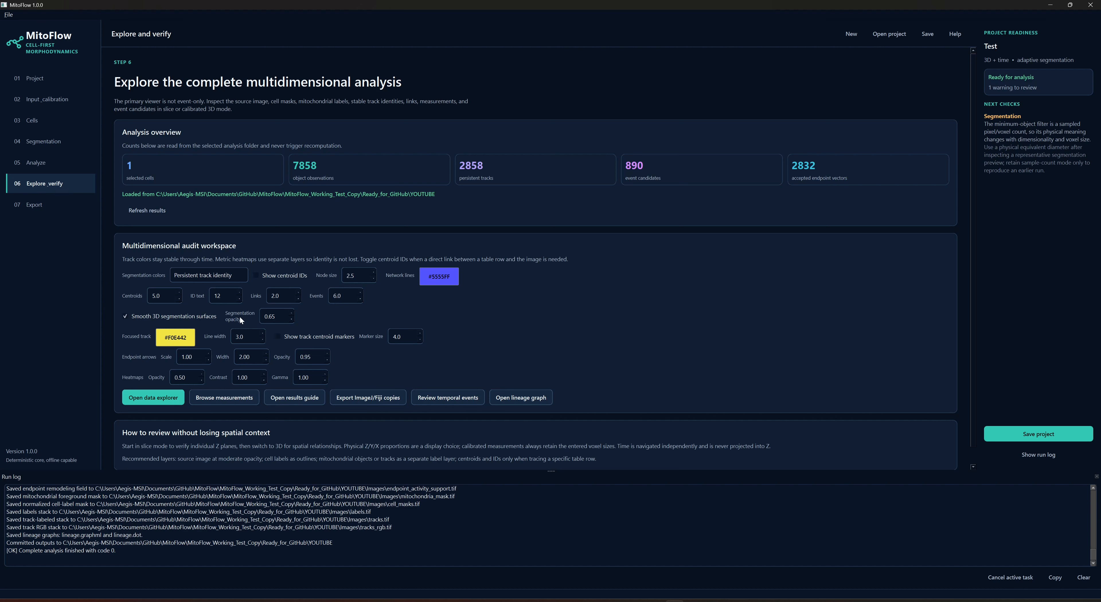
# Step: Open the completed analysis in the data explorer, maximize it, and widen the Mito controls with the rendering section collapsed
pyautogui.scroll(-1, 166, 396)
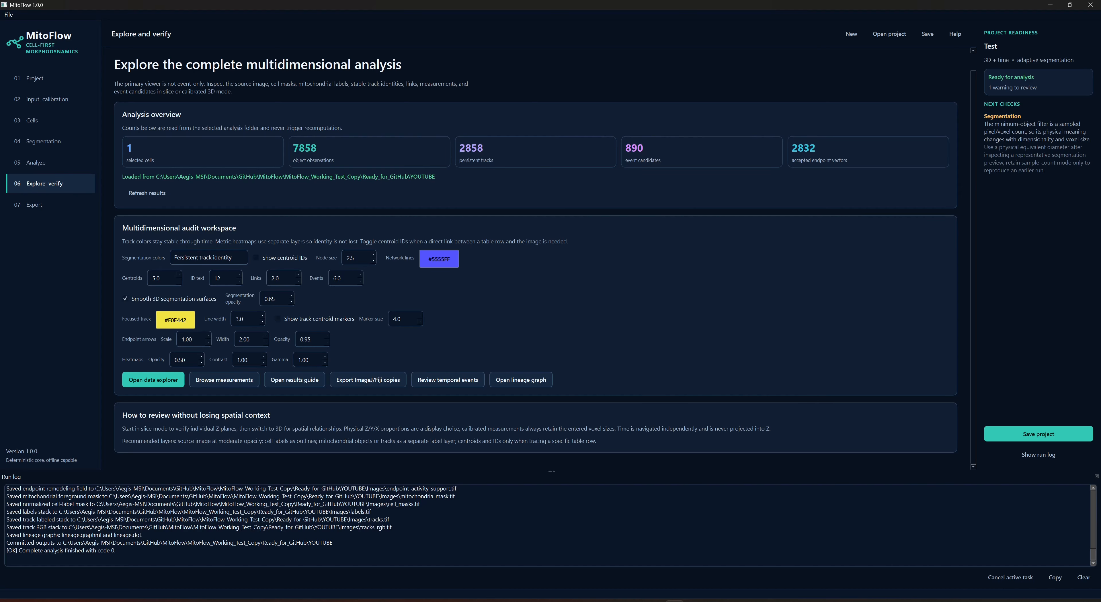
pyautogui.click(156, 385)
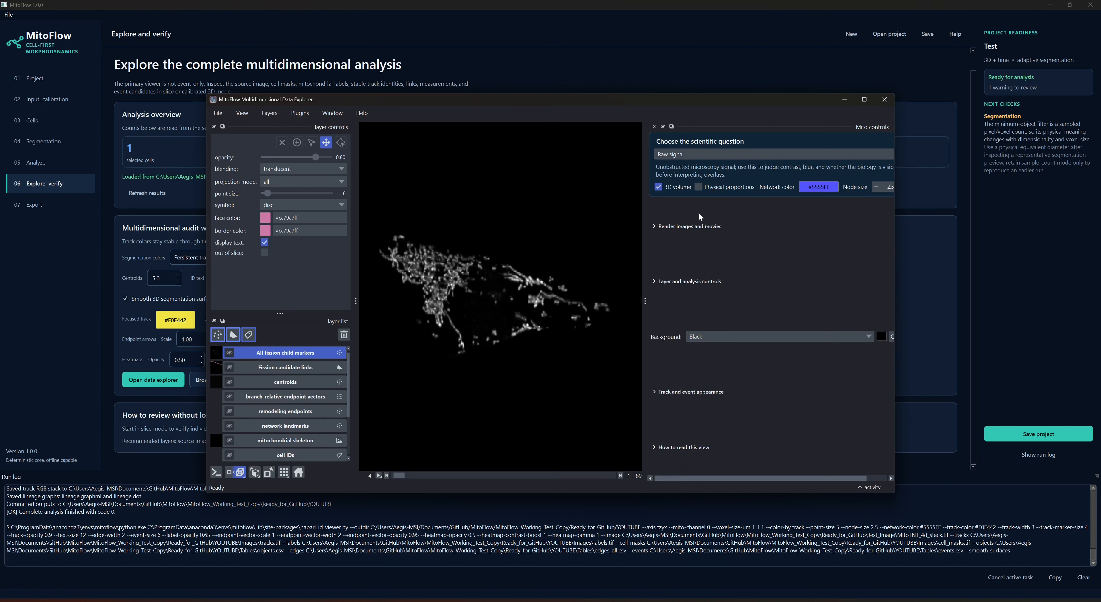
pyautogui.click(863, 99)
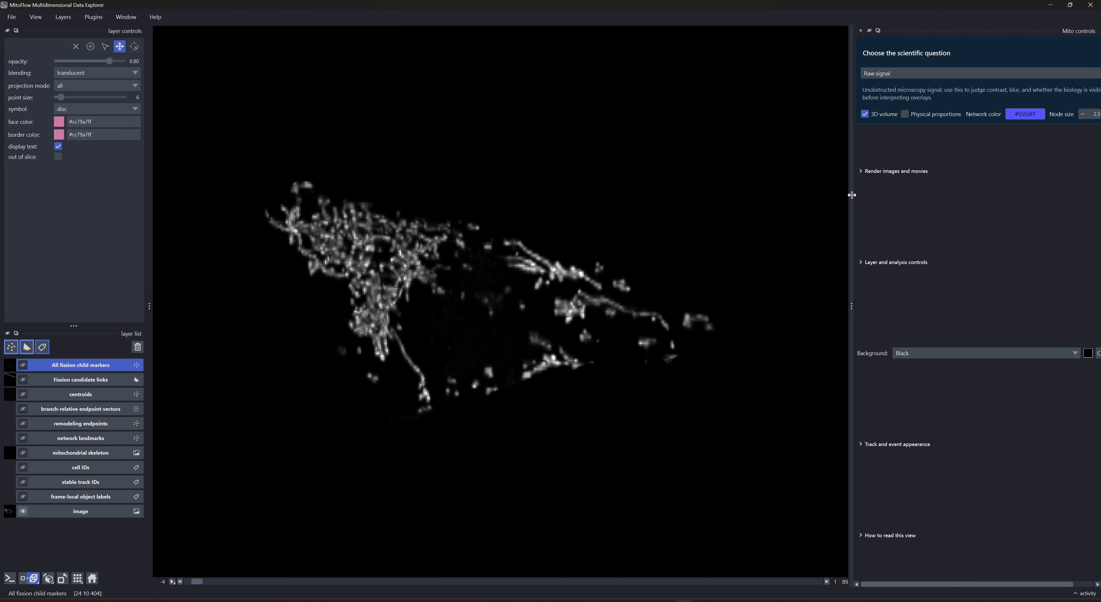
pyautogui.moveTo(851, 218); pyautogui.dragTo(713, 216)
pyautogui.click(721, 174)
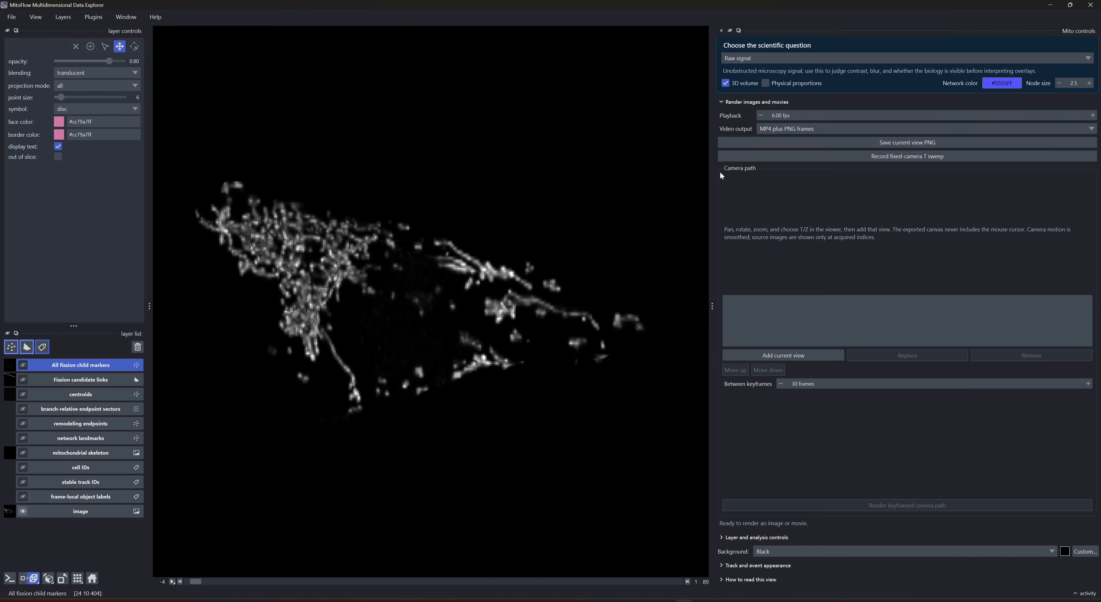
pyautogui.click(726, 102)
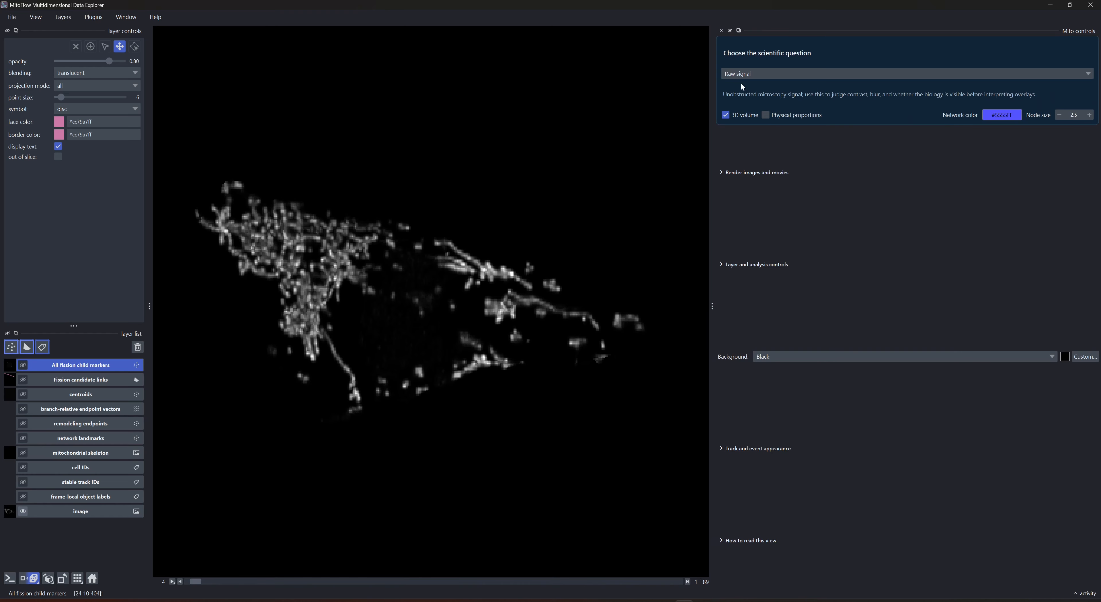
# Step: Display the Stable track identities view and examine the tracked mitochondria close up from a tilted angle
pyautogui.click(740, 73)
pyautogui.click(749, 99)
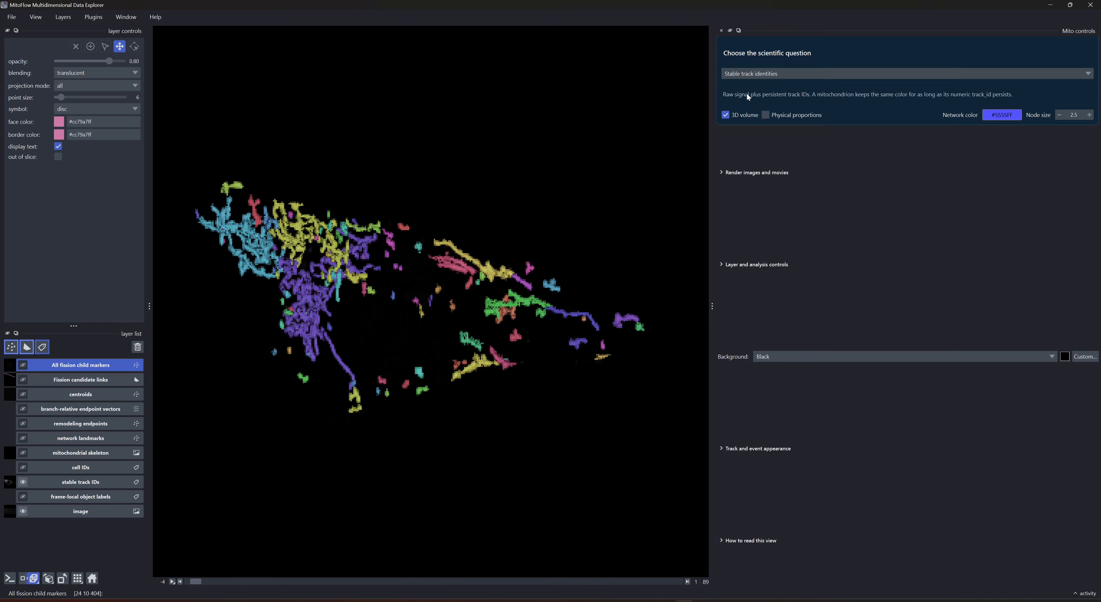
pyautogui.scroll(3, 372, 250)
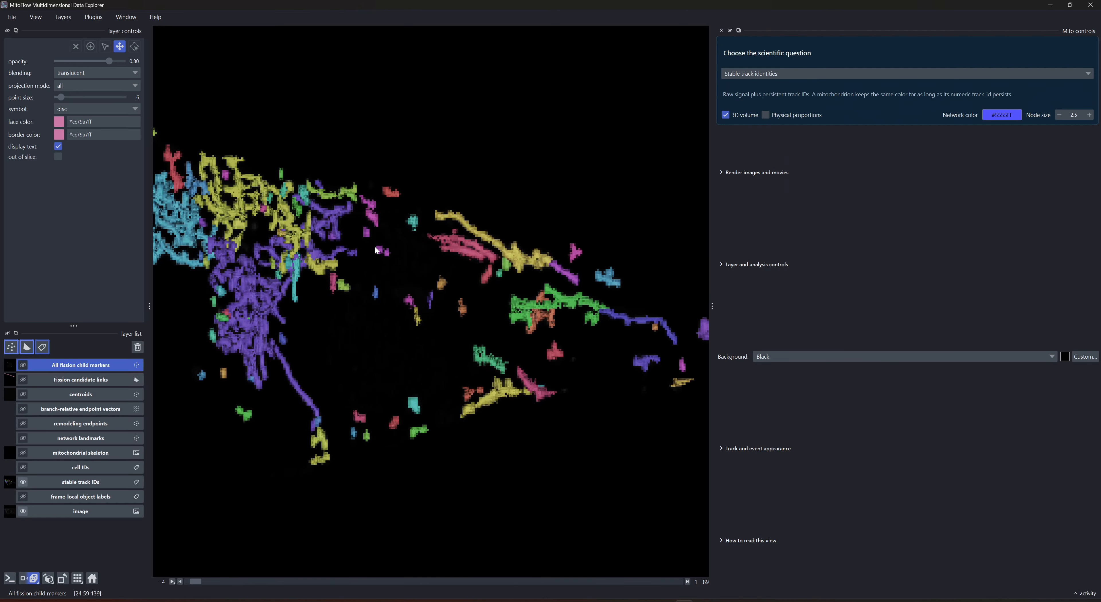
pyautogui.moveTo(375, 248); pyautogui.dragTo(452, 283)
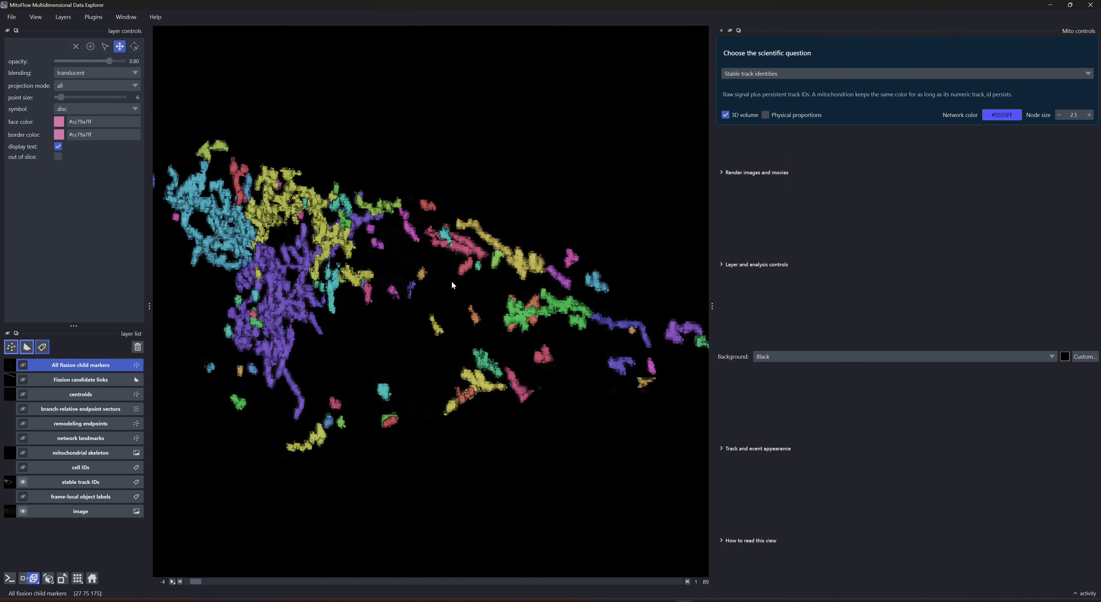
# Step: Step forward through the time frames to check how the track colors persist on each mitochondrion
pyautogui.moveTo(194, 582); pyautogui.dragTo(203, 583)
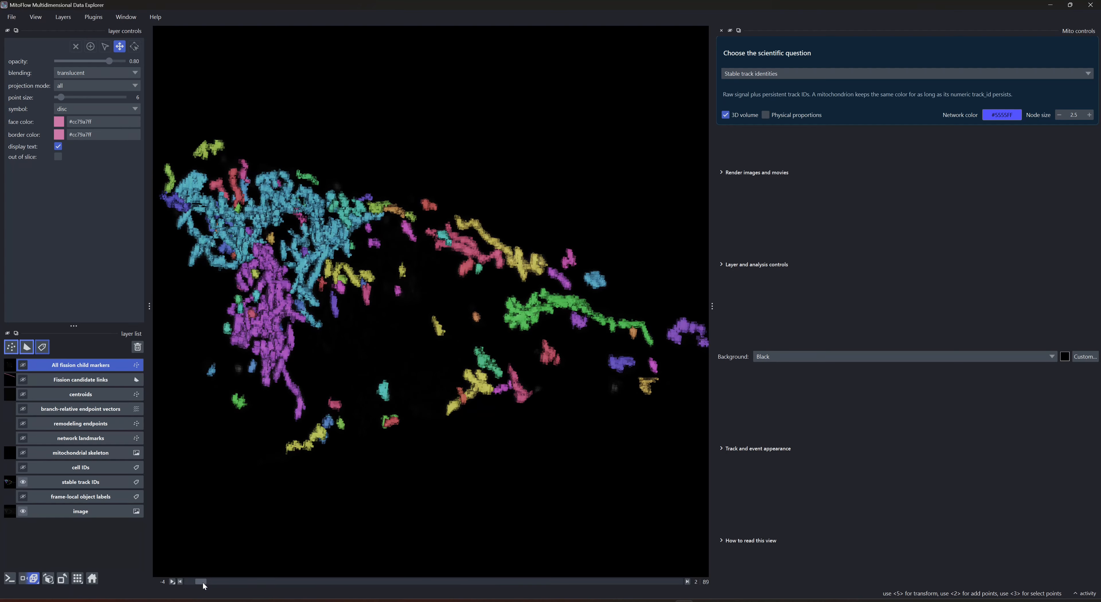
pyautogui.scroll(1, 203, 584)
pyautogui.scroll(-5, 204, 583)
pyautogui.scroll(-1, 205, 584)
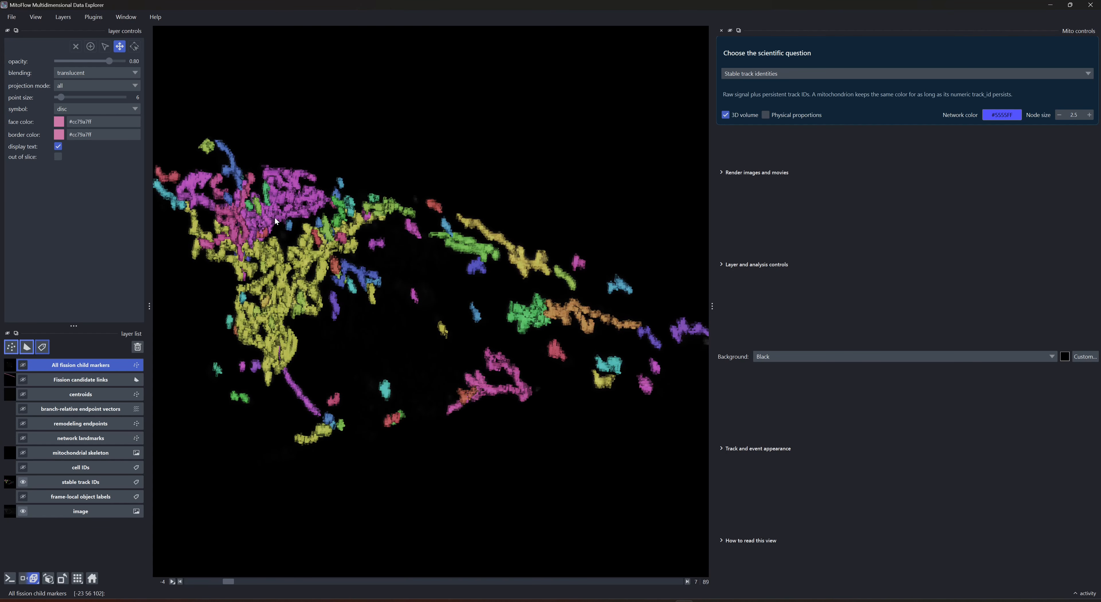
pyautogui.scroll(-1, 249, 583)
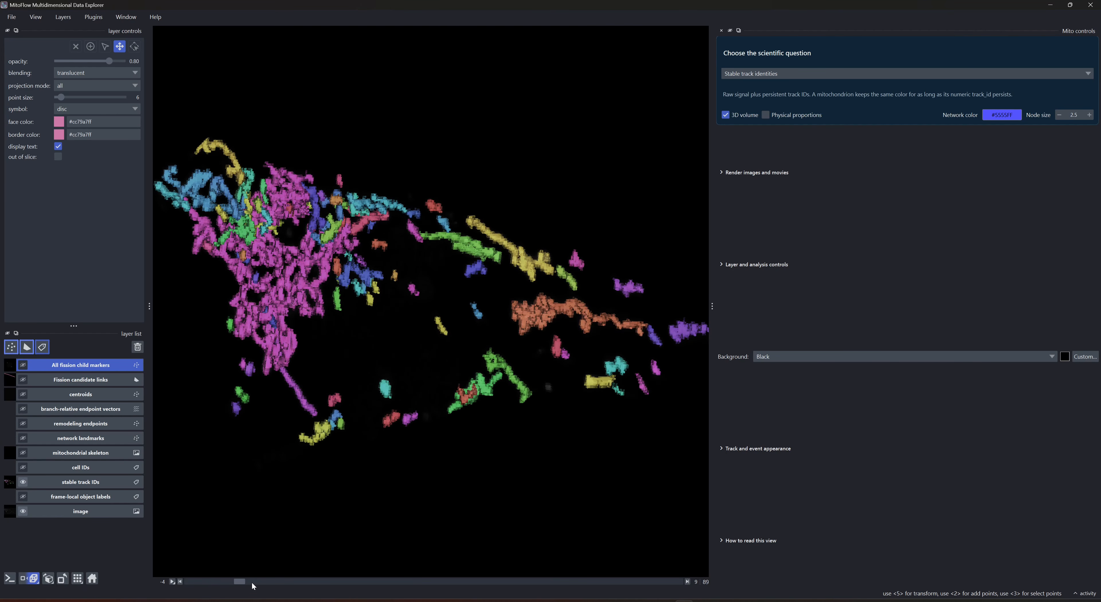
pyautogui.scroll(-3, 254, 586)
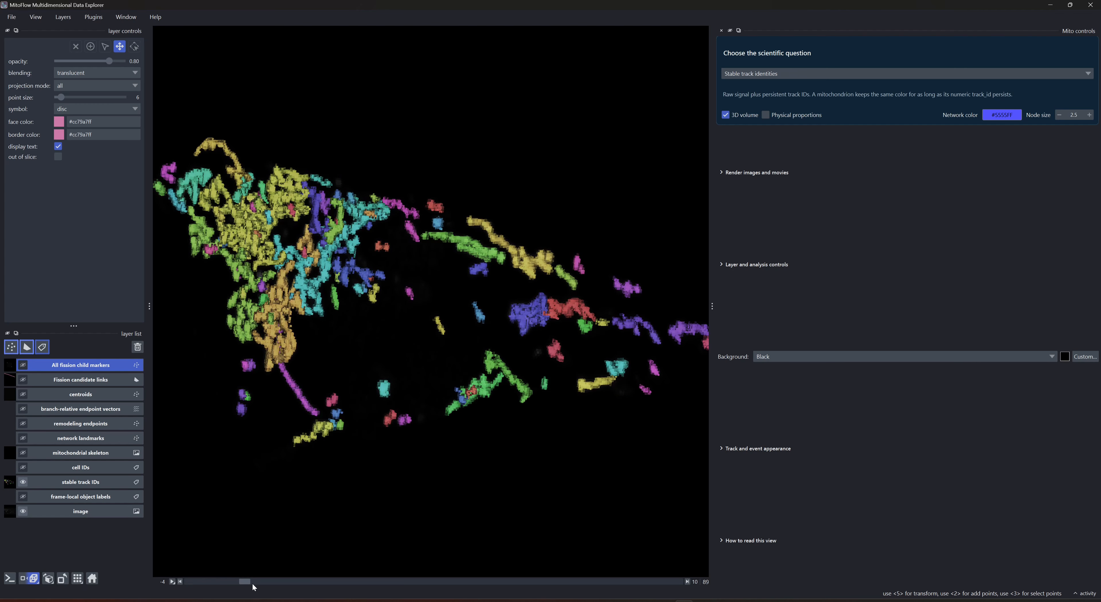
pyautogui.scroll(-3, 254, 587)
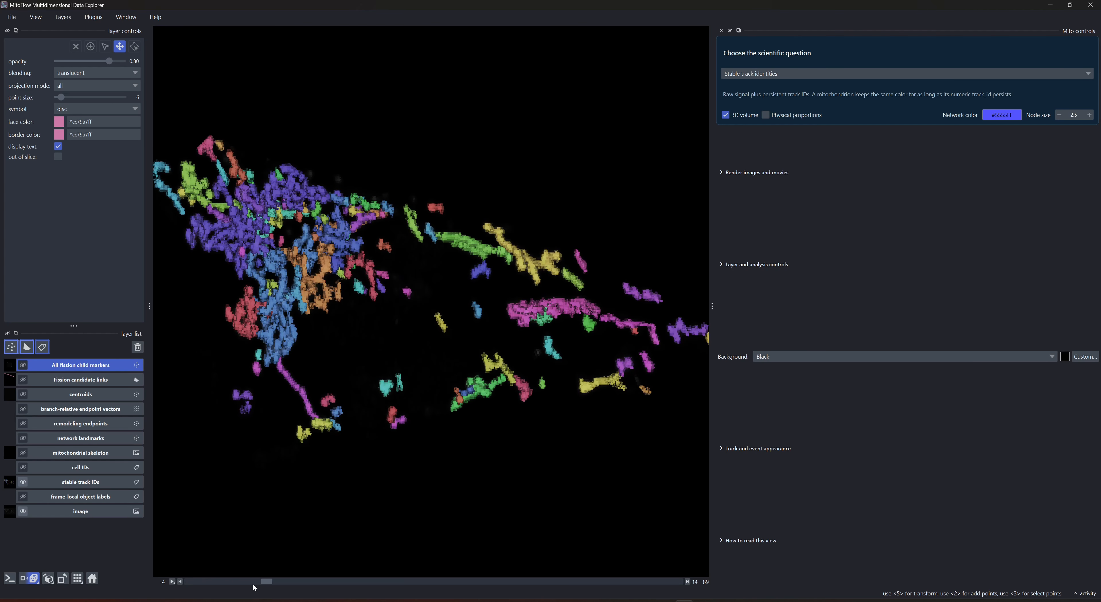
pyautogui.scroll(-1, 254, 587)
pyautogui.scroll(-2, 253, 587)
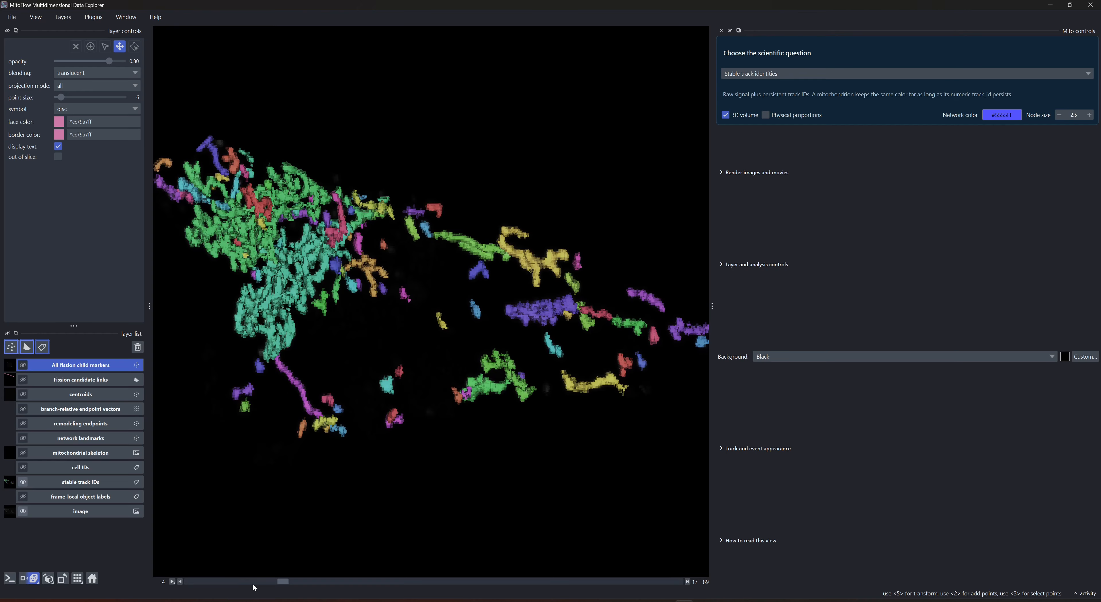
pyautogui.scroll(-9, 254, 587)
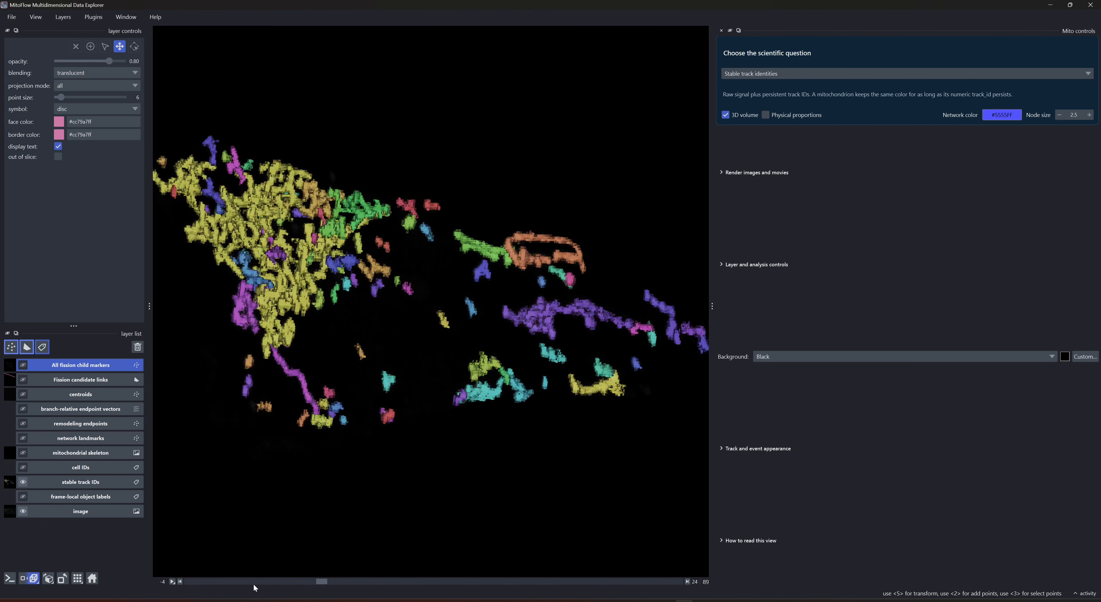
# Step: Switch to the Endpoint remodeling view and examine the endpoint markers and vectors from another angle
pyautogui.click(744, 74)
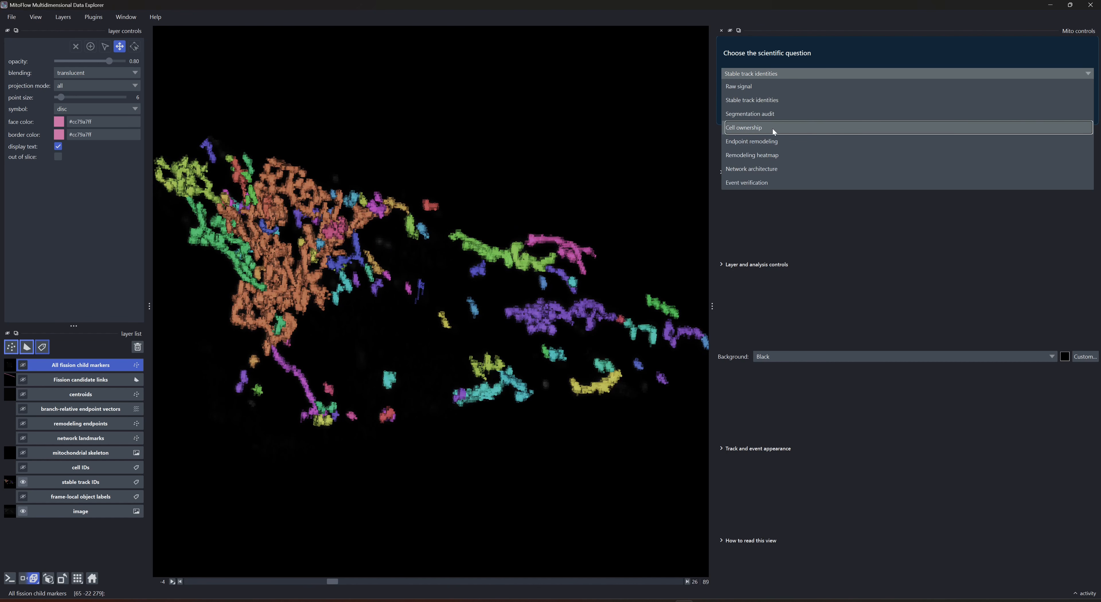
pyautogui.click(764, 142)
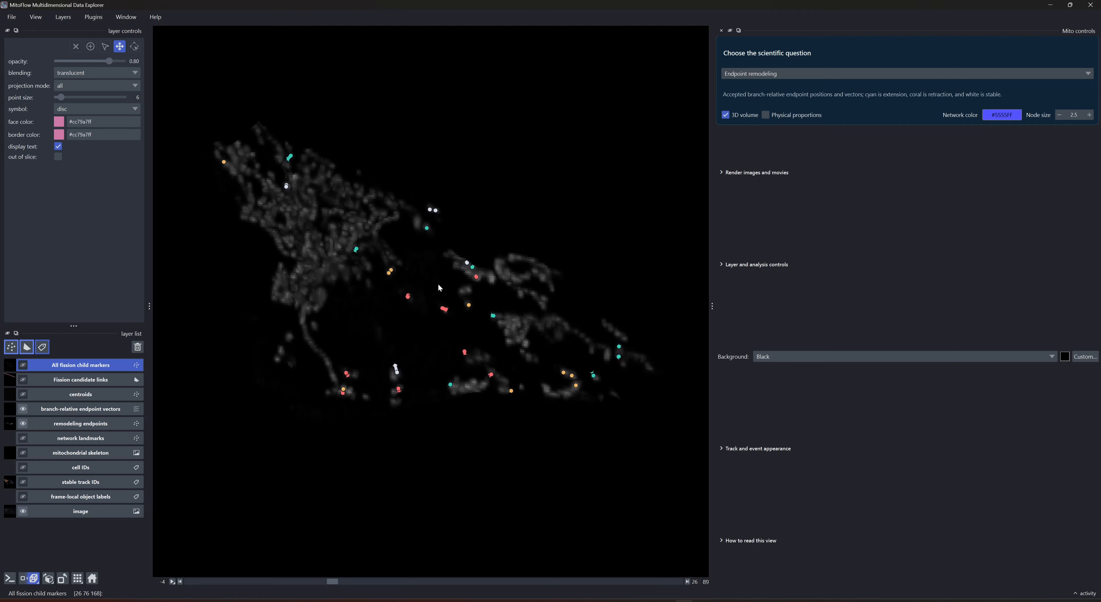
pyautogui.scroll(5, 438, 283)
pyautogui.moveTo(480, 258); pyautogui.dragTo(376, 300)
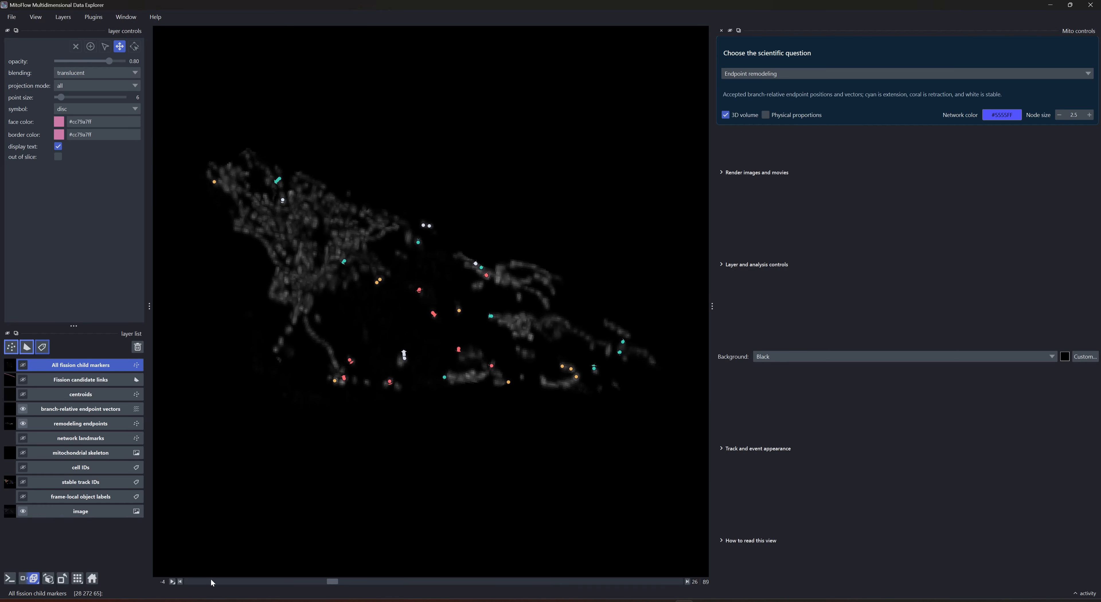
# Step: Play the endpoint remodeling series with the playback rate set to 1 frame per second, and go to frame 21
pyautogui.rightClick(174, 582)
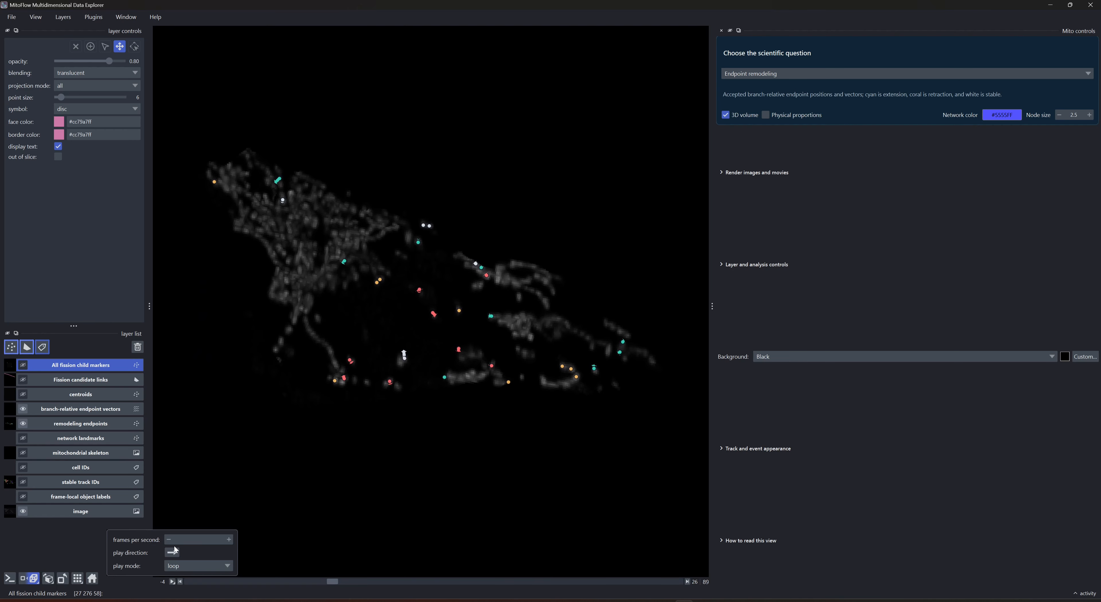
pyautogui.click(172, 582)
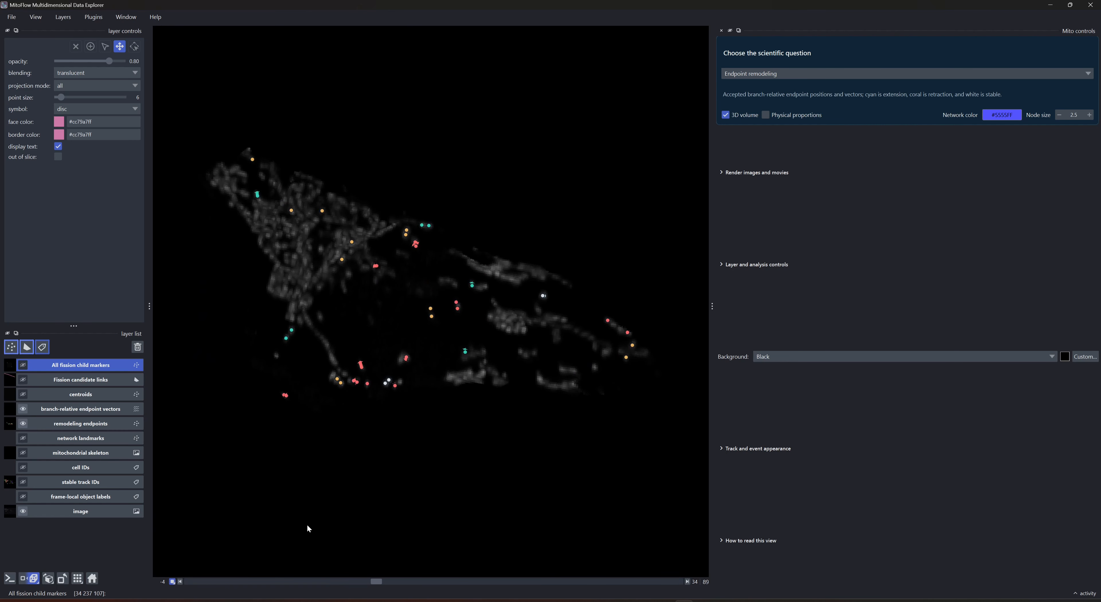
pyautogui.rightClick(172, 582)
pyautogui.write('1')
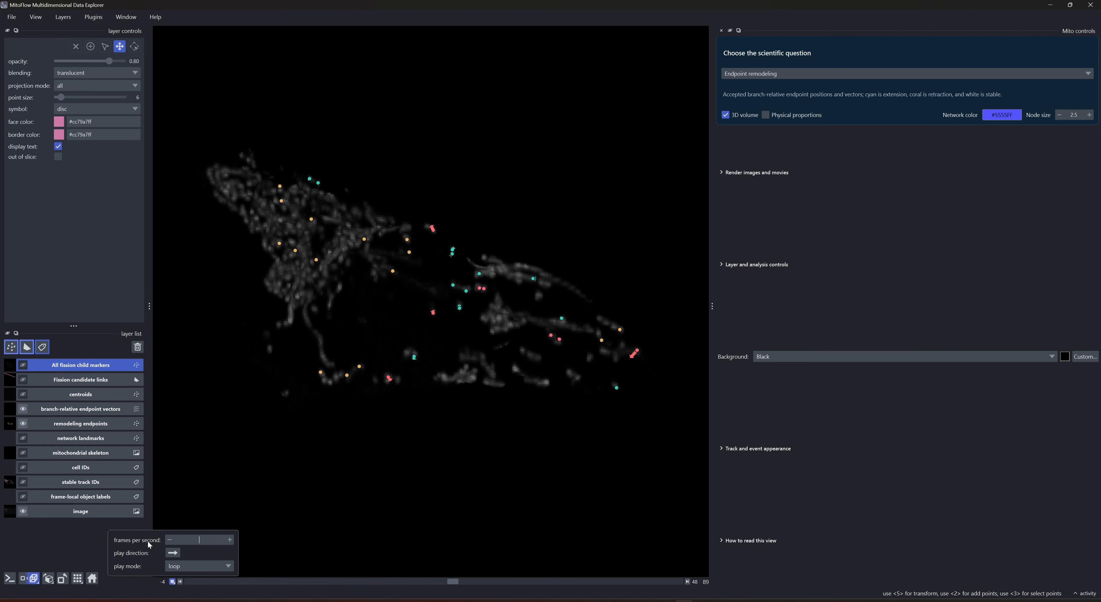
pyautogui.moveTo(465, 582); pyautogui.dragTo(307, 583)
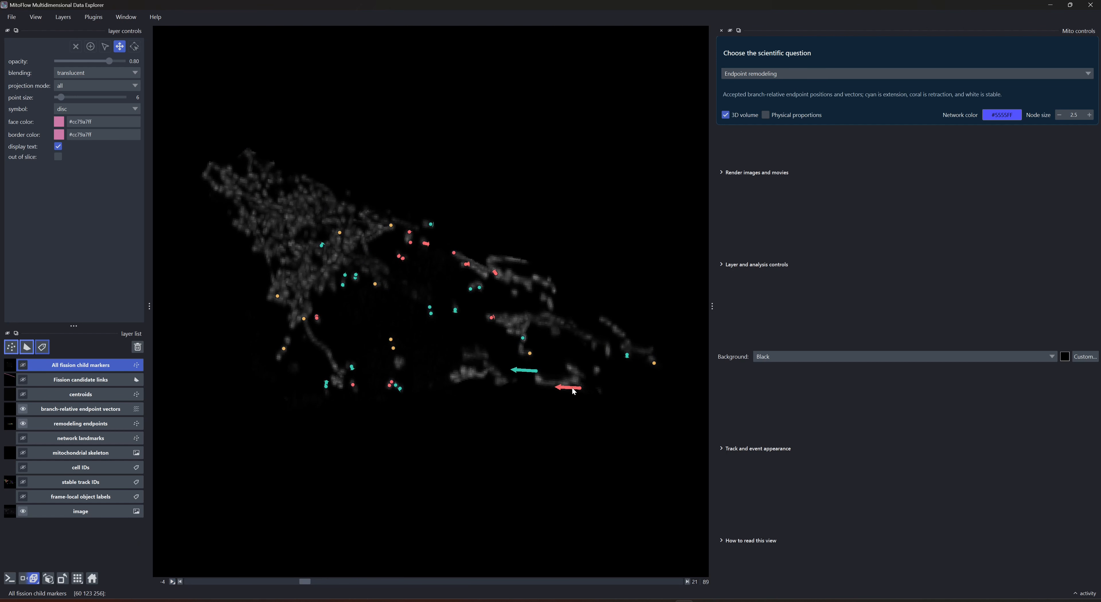
# Step: Examine the large extension and retraction arrows at frame 21 up close and from different angles
pyautogui.scroll(5, 558, 390)
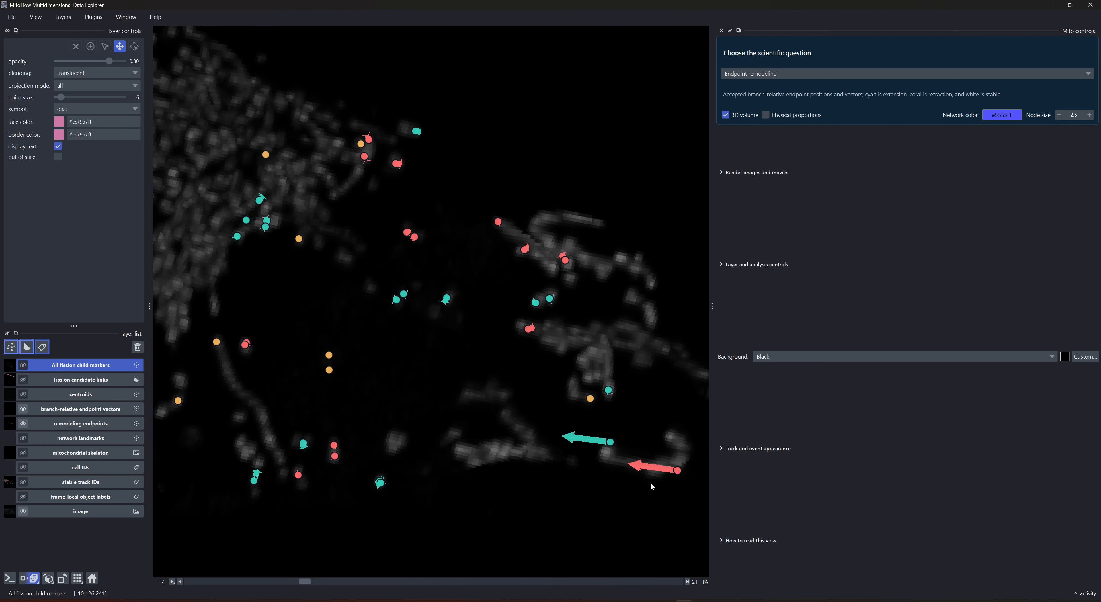
pyautogui.scroll(-4, 647, 478)
pyautogui.moveTo(640, 472); pyautogui.dragTo(656, 457)
pyautogui.moveTo(398, 364)
pyautogui.mouseDown()
pyautogui.moveTo(391, 267)
pyautogui.moveTo(405, 348)
pyautogui.mouseUp()
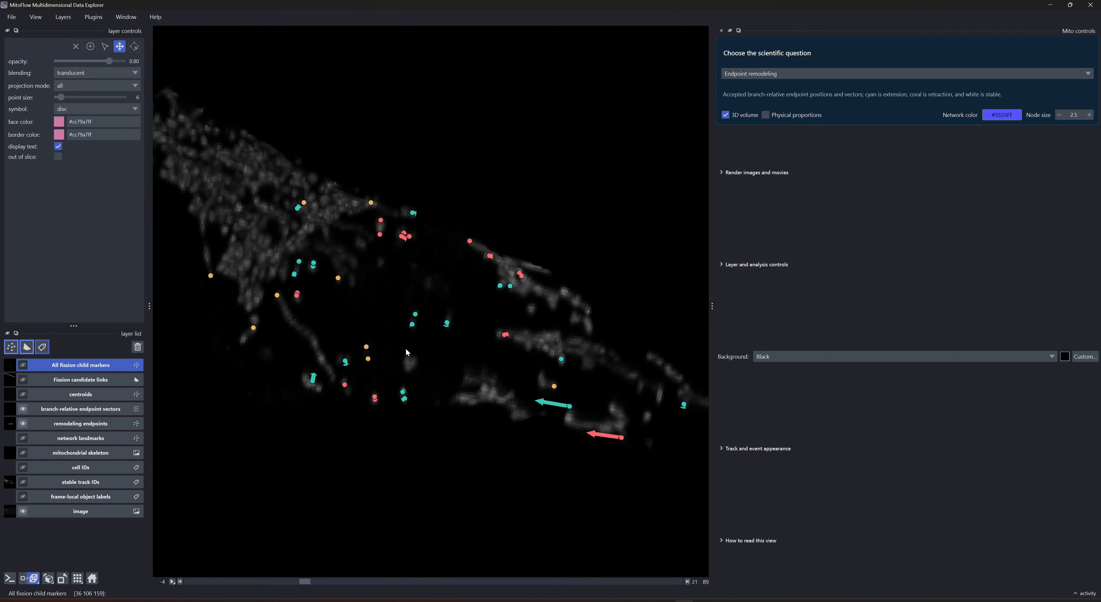
# Step: Switch to the Remodeling heatmap view and set the heatmap layer's gamma to 0.20
pyautogui.click(817, 73)
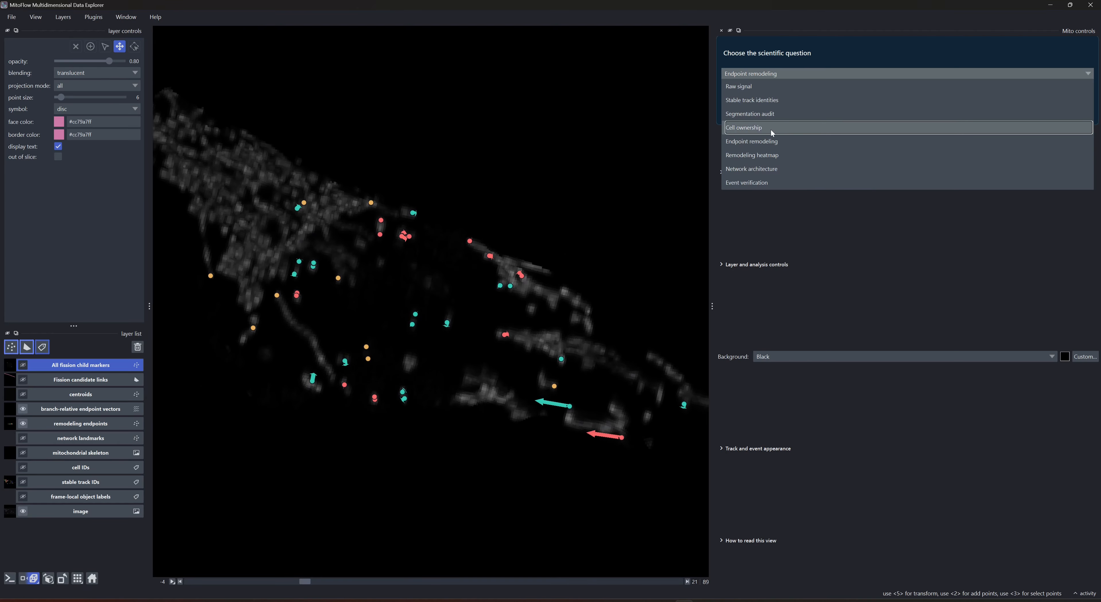
pyautogui.click(774, 155)
pyautogui.moveTo(461, 404); pyautogui.dragTo(452, 399)
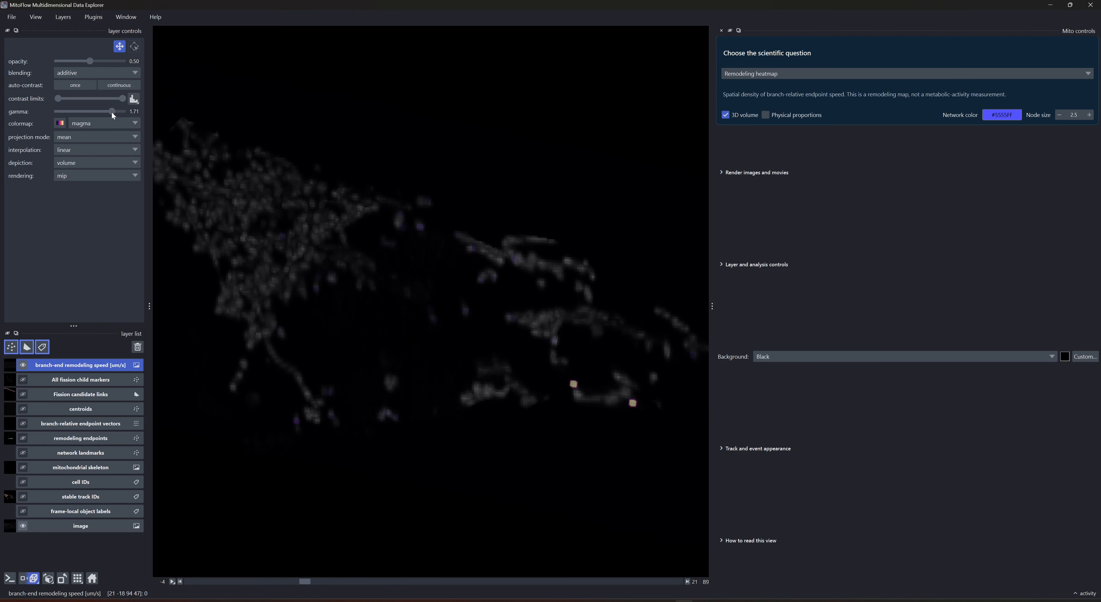
pyautogui.moveTo(112, 112); pyautogui.dragTo(60, 113)
# Step: Play the remodeling heatmap through the time frames and view the volume from the opposite side
pyautogui.moveTo(299, 252); pyautogui.dragTo(314, 265)
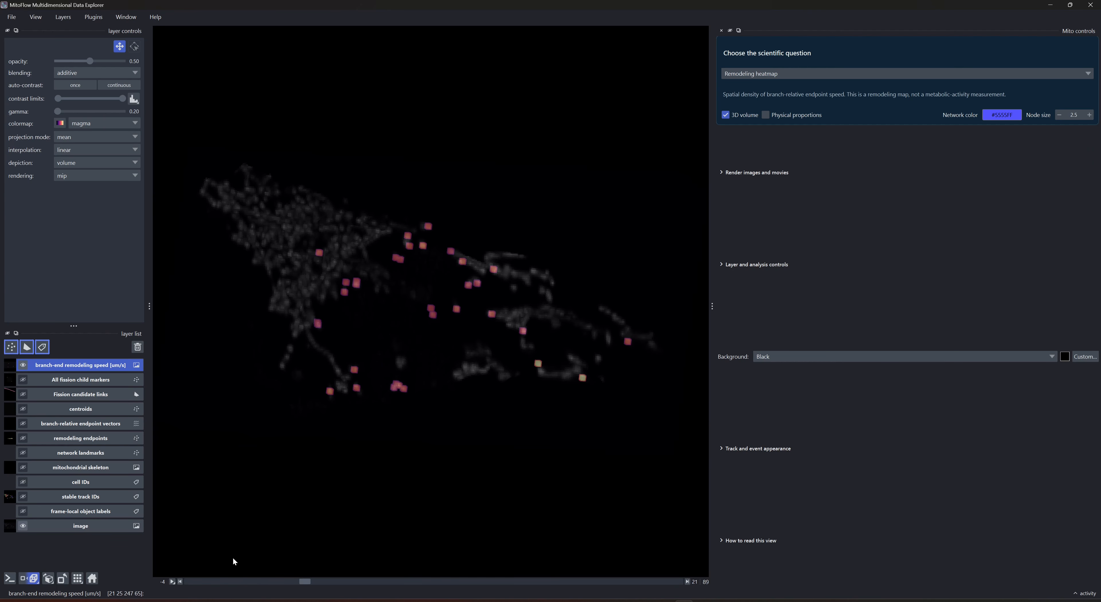
pyautogui.click(172, 582)
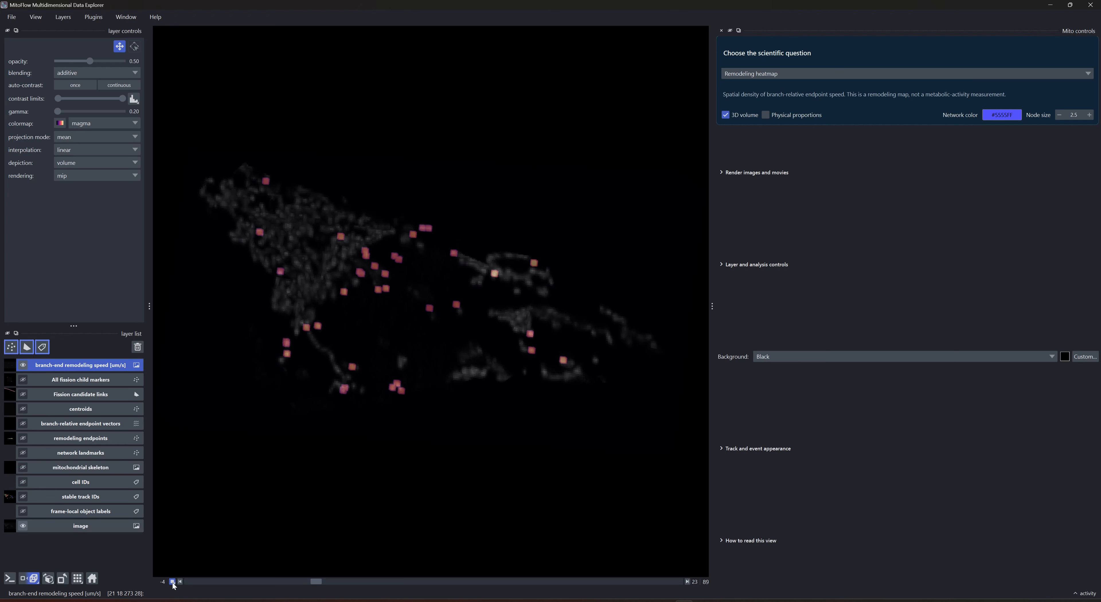
pyautogui.moveTo(513, 443); pyautogui.dragTo(494, 405)
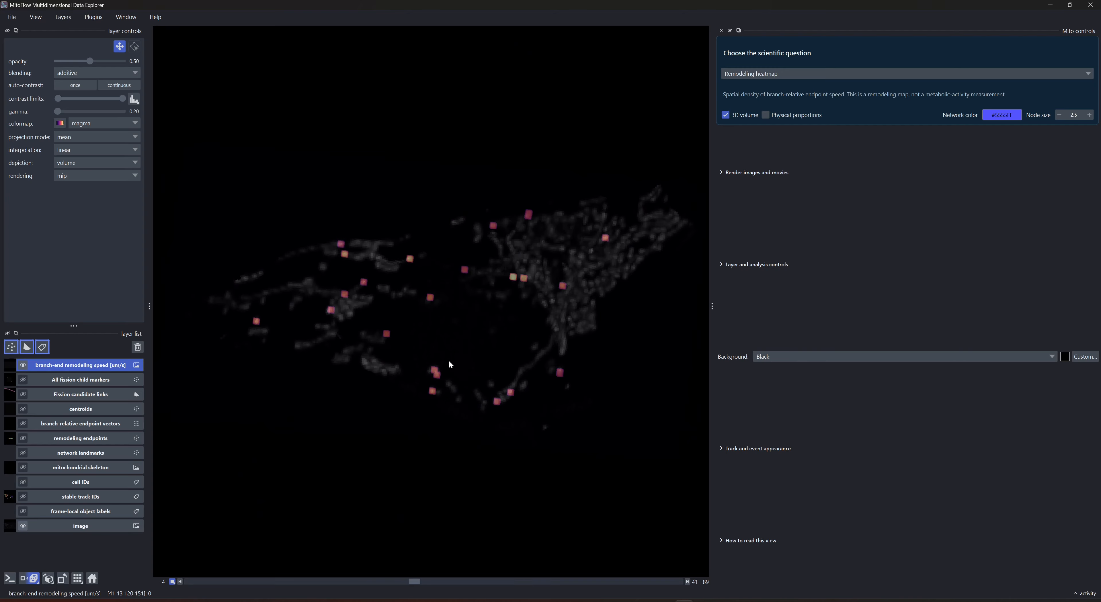
# Step: Switch to the Network architecture view and examine the skeleton branches and topology landmarks up close from several angles
pyautogui.click(832, 74)
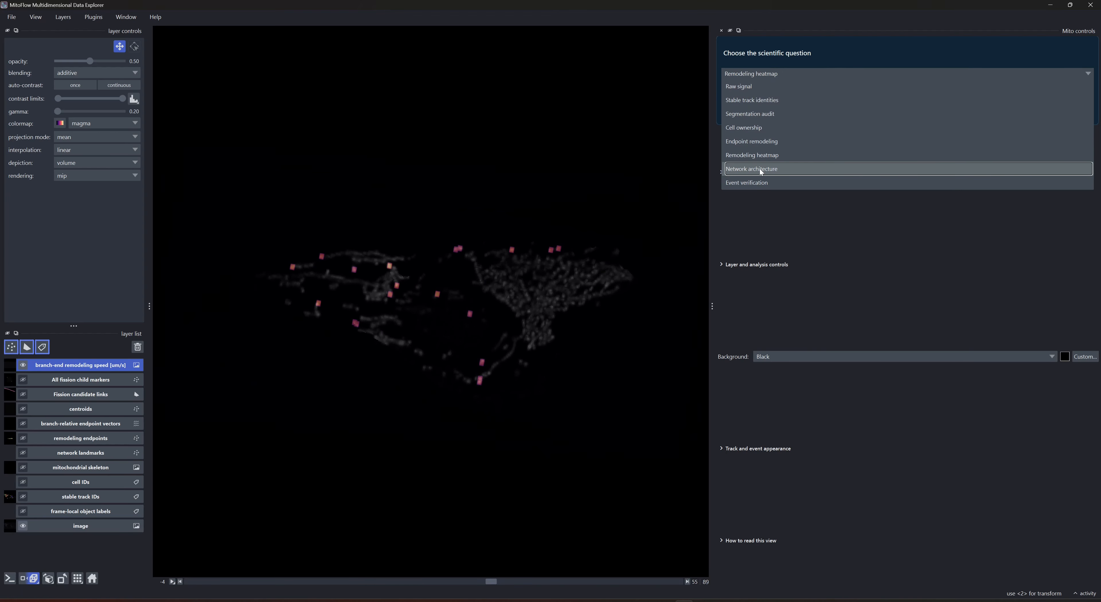
pyautogui.click(760, 170)
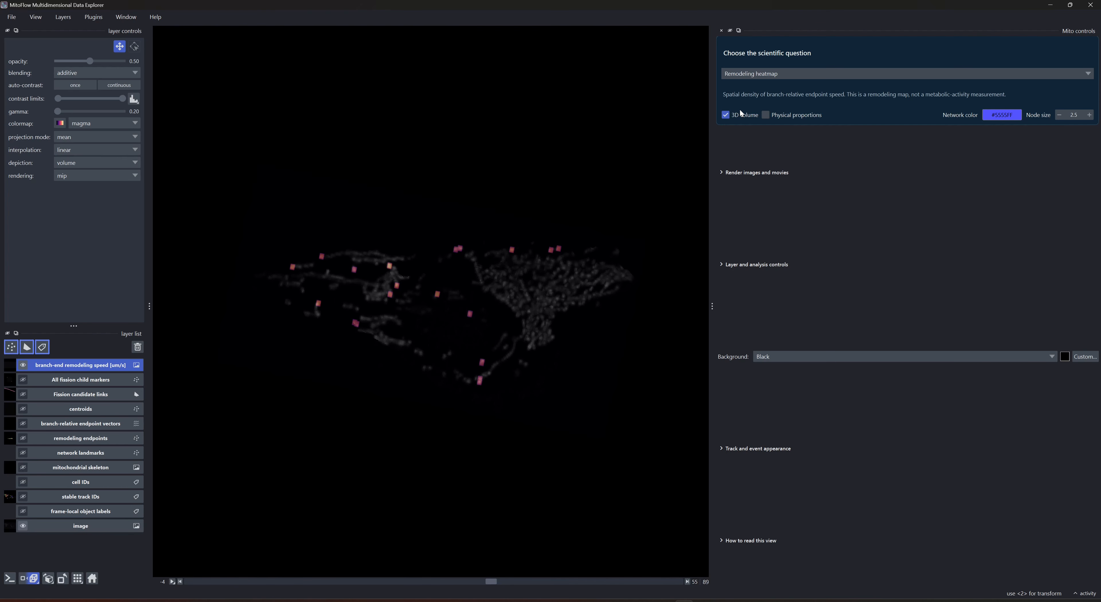
pyautogui.scroll(7, 389, 285)
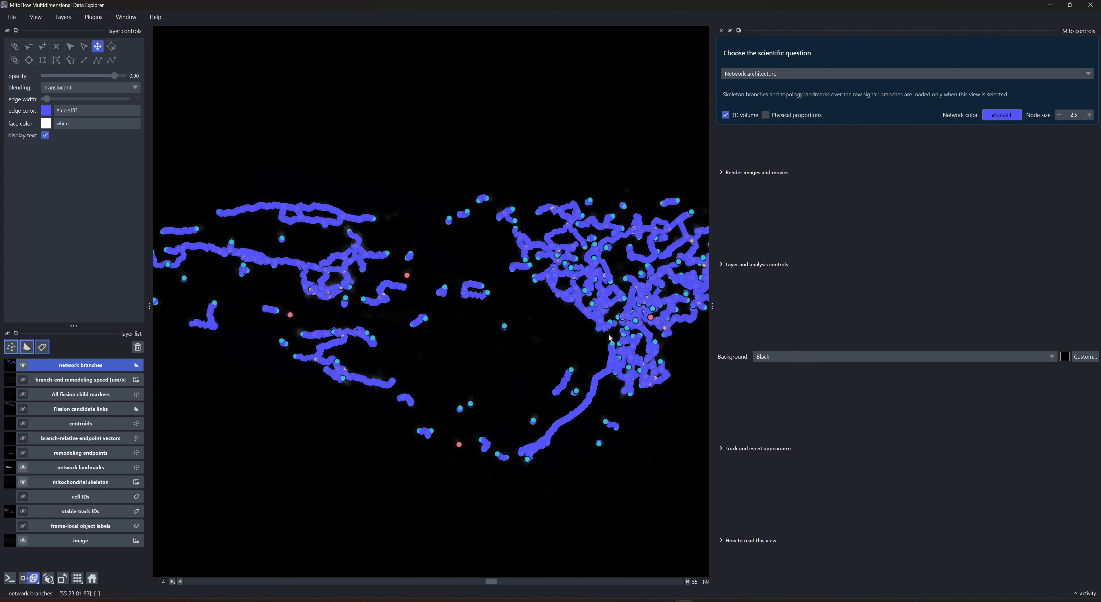
pyautogui.scroll(10, 610, 338)
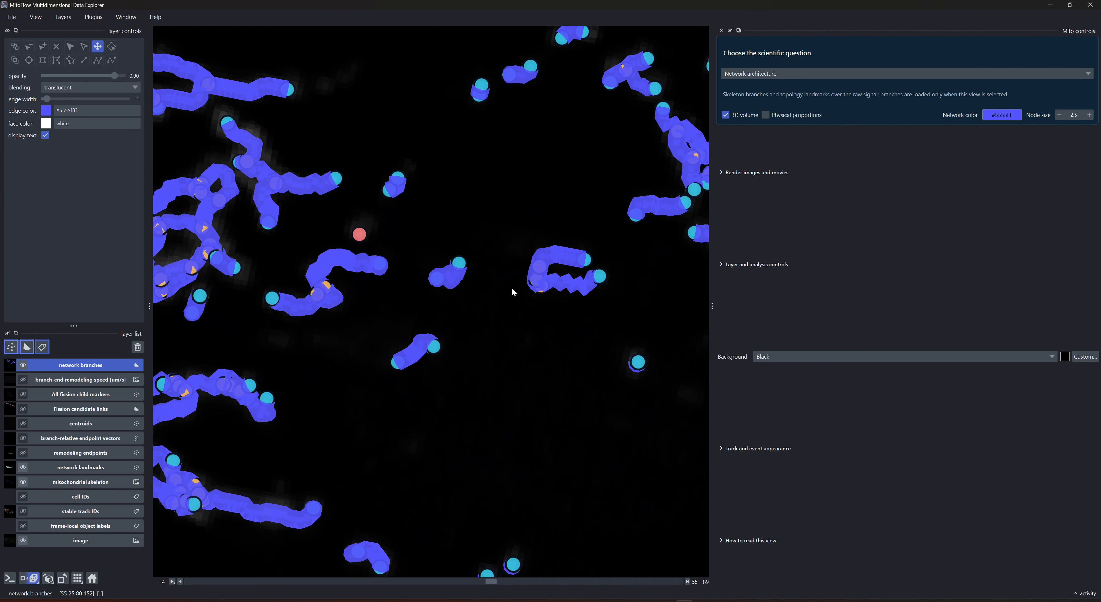
pyautogui.moveTo(512, 289); pyautogui.dragTo(477, 271)
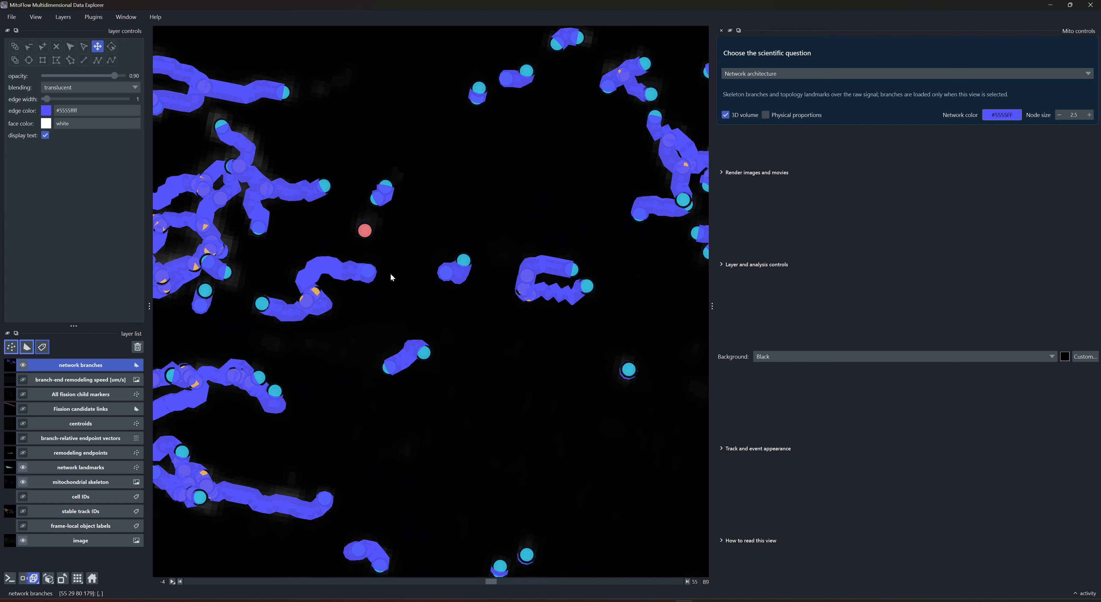
pyautogui.moveTo(391, 273); pyautogui.dragTo(541, 266)
pyautogui.scroll(-10, 541, 265)
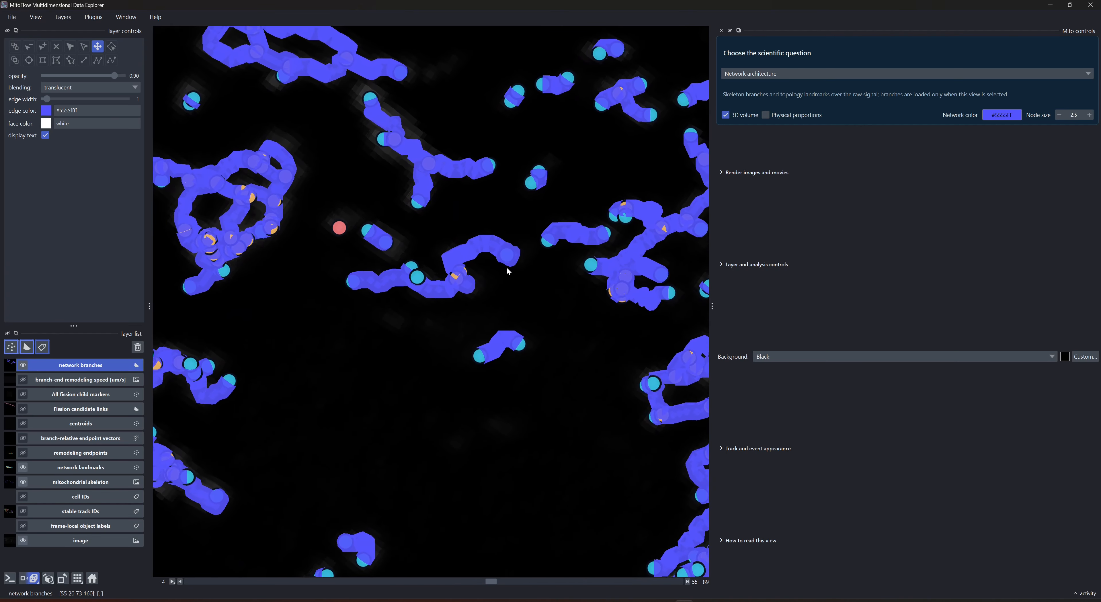
pyautogui.scroll(5, 532, 350)
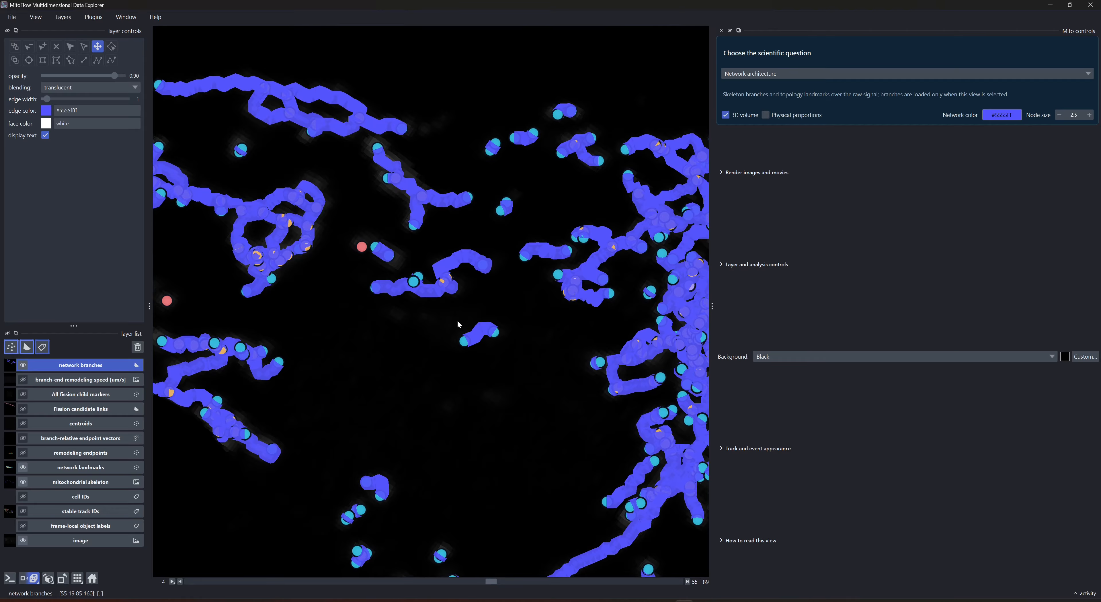
pyautogui.scroll(6, 481, 351)
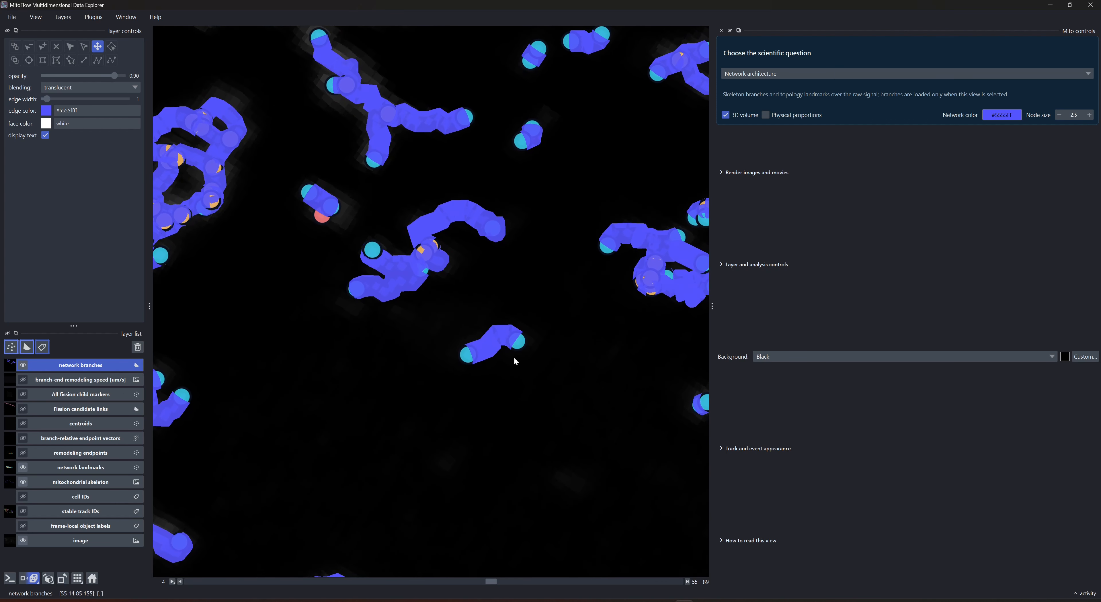
# Step: Play the network architecture through time and view the whole network from another angle
pyautogui.click(173, 581)
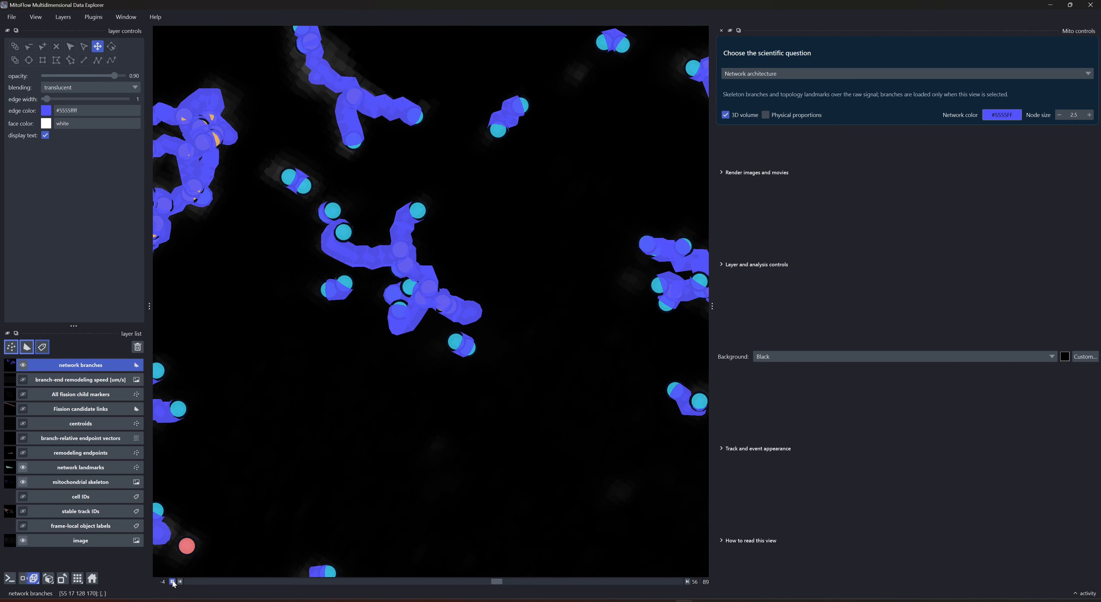
pyautogui.scroll(-10, 472, 433)
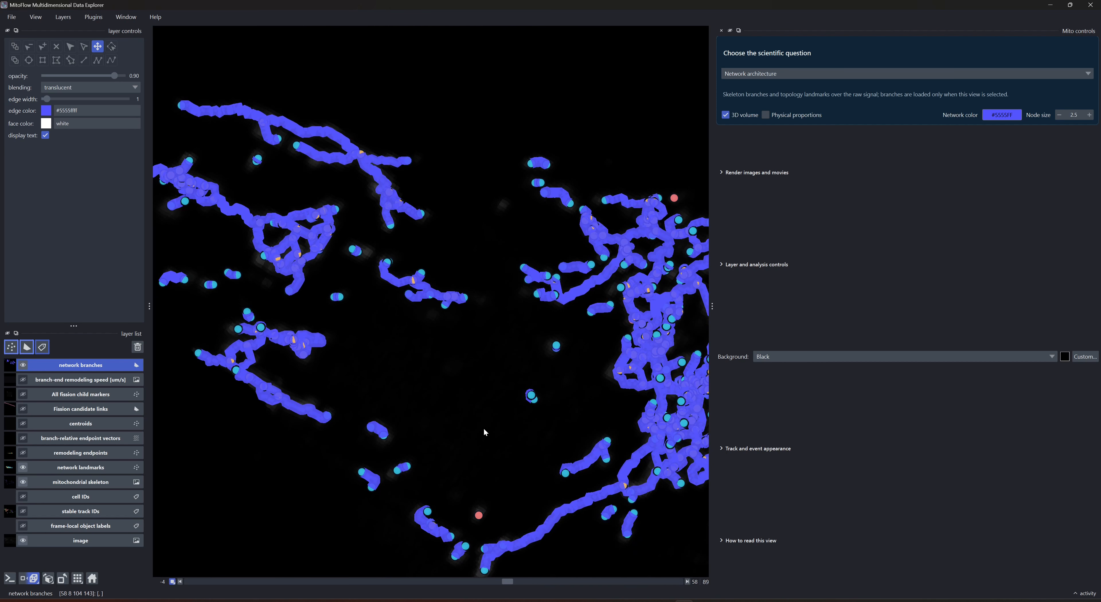
pyautogui.moveTo(554, 406); pyautogui.dragTo(390, 337)
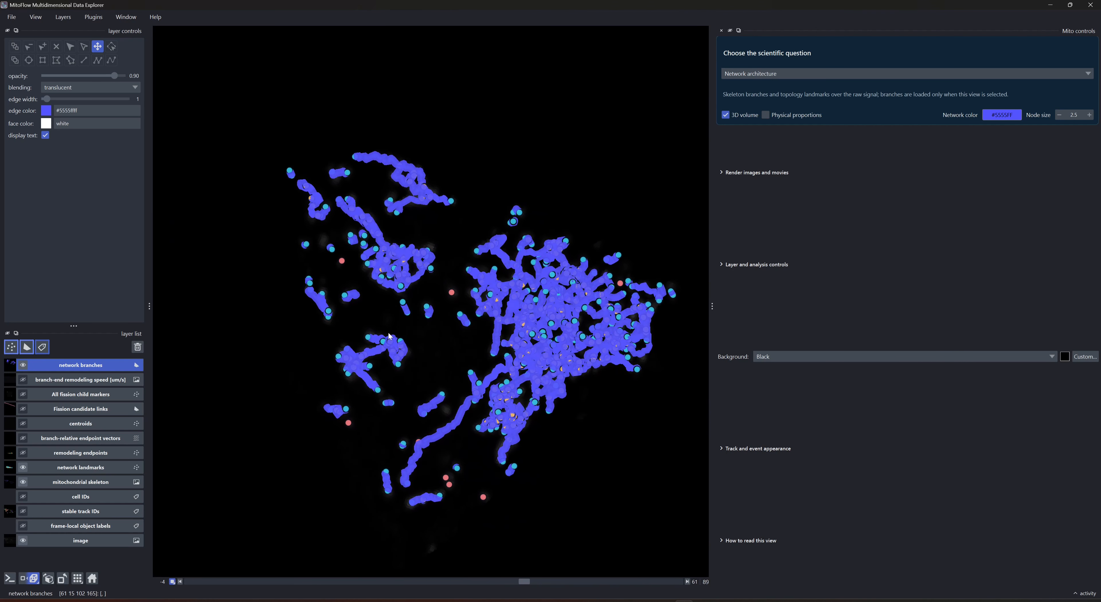
# Step: Read the guide on how to read this view and look over the track and event appearance settings
pyautogui.click(720, 540)
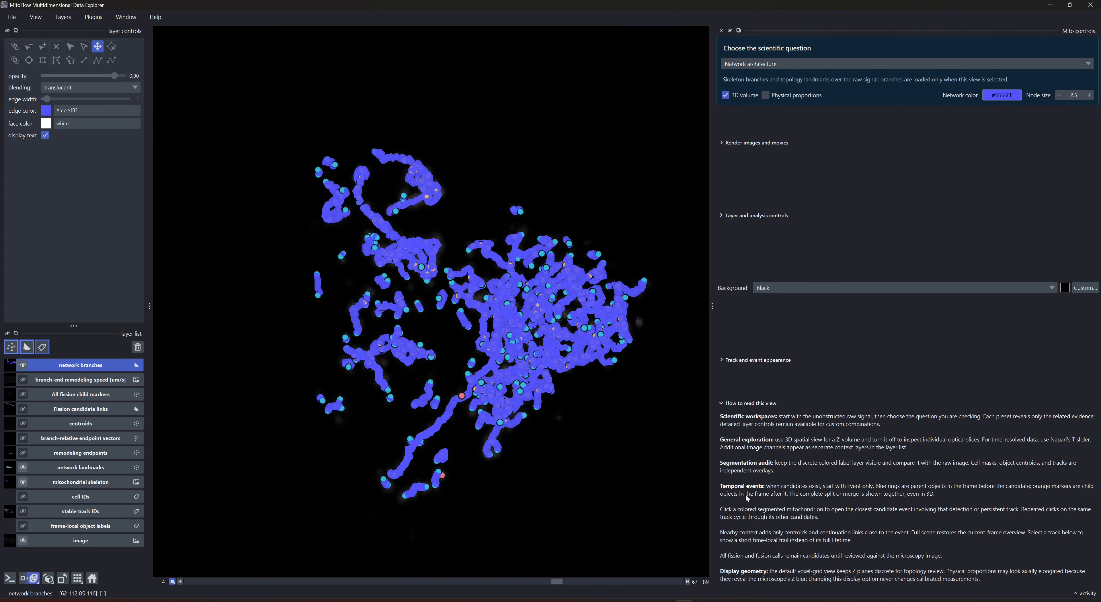
pyautogui.click(721, 402)
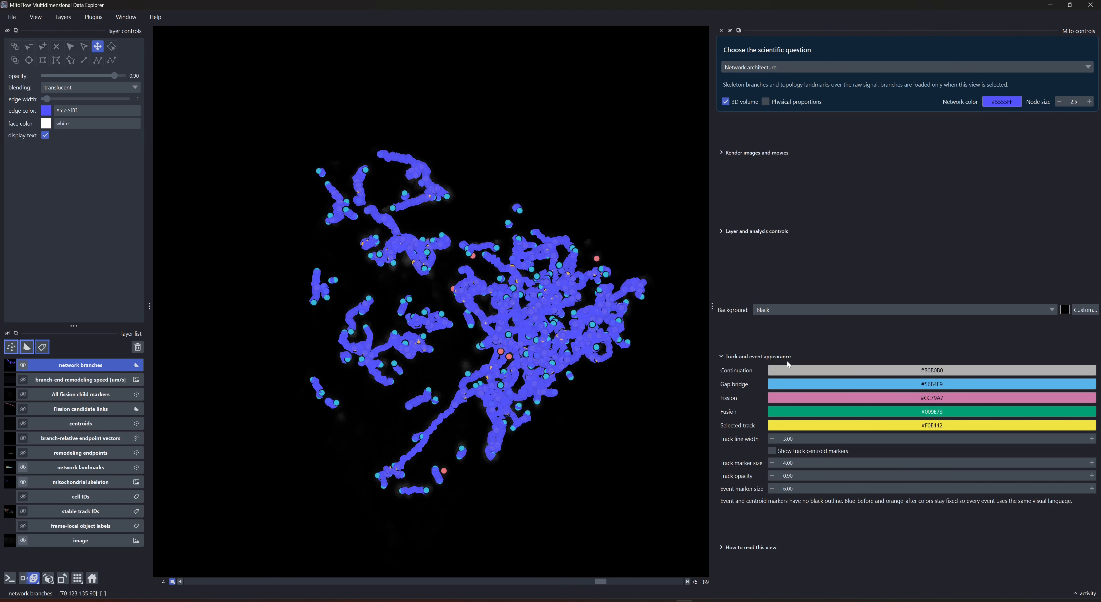
pyautogui.click(722, 356)
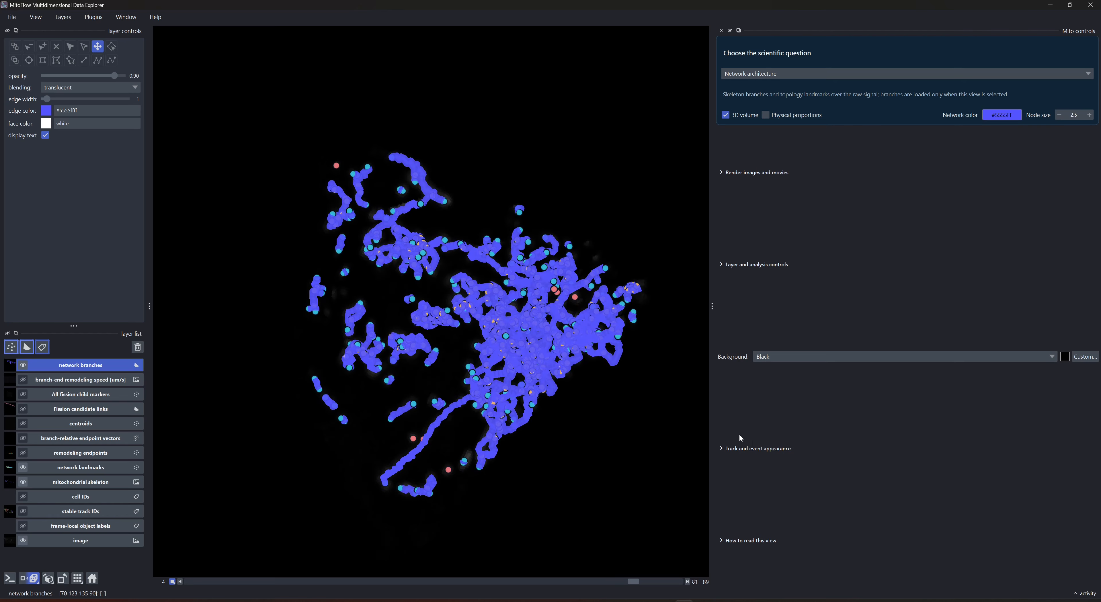
# Step: In the layer and analysis controls, toggle the segmentation on and off, and hide the mitochondrial network branches
pyautogui.click(724, 267)
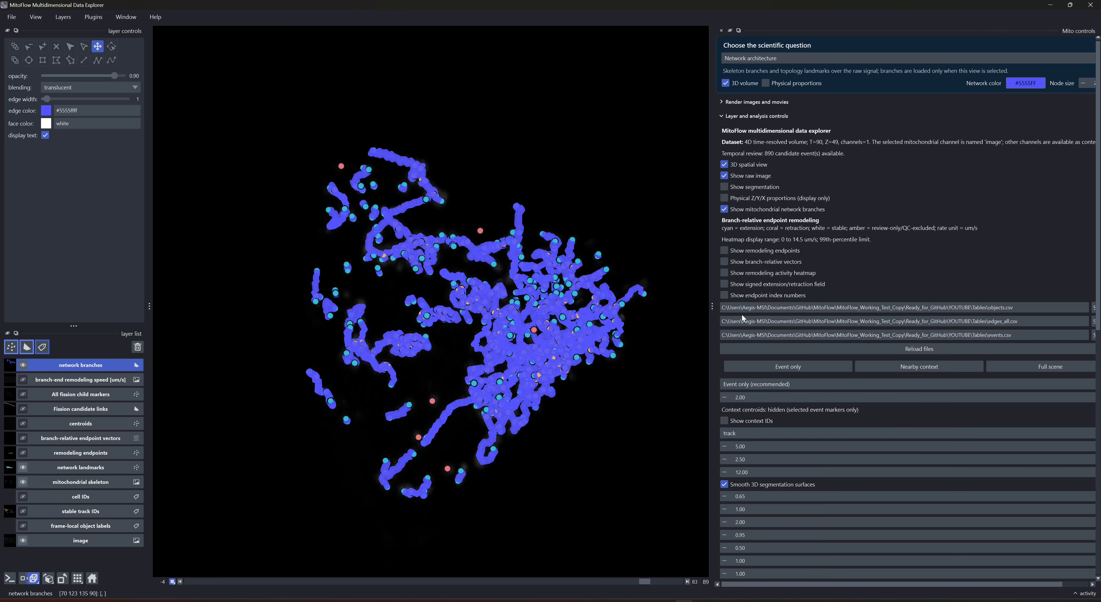
pyautogui.click(725, 187)
pyautogui.click(724, 187)
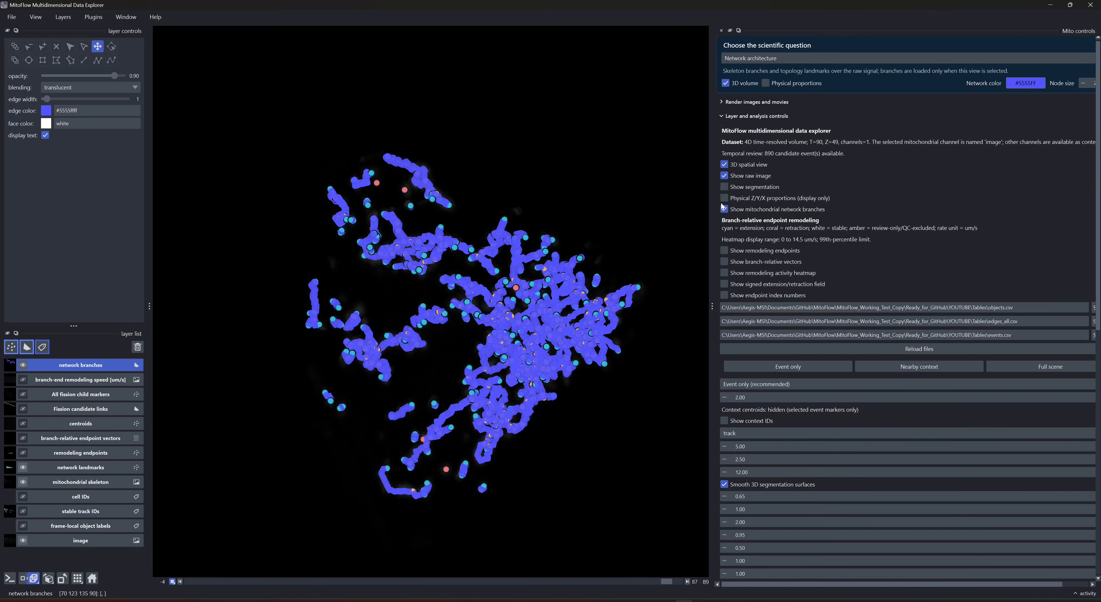
pyautogui.click(724, 209)
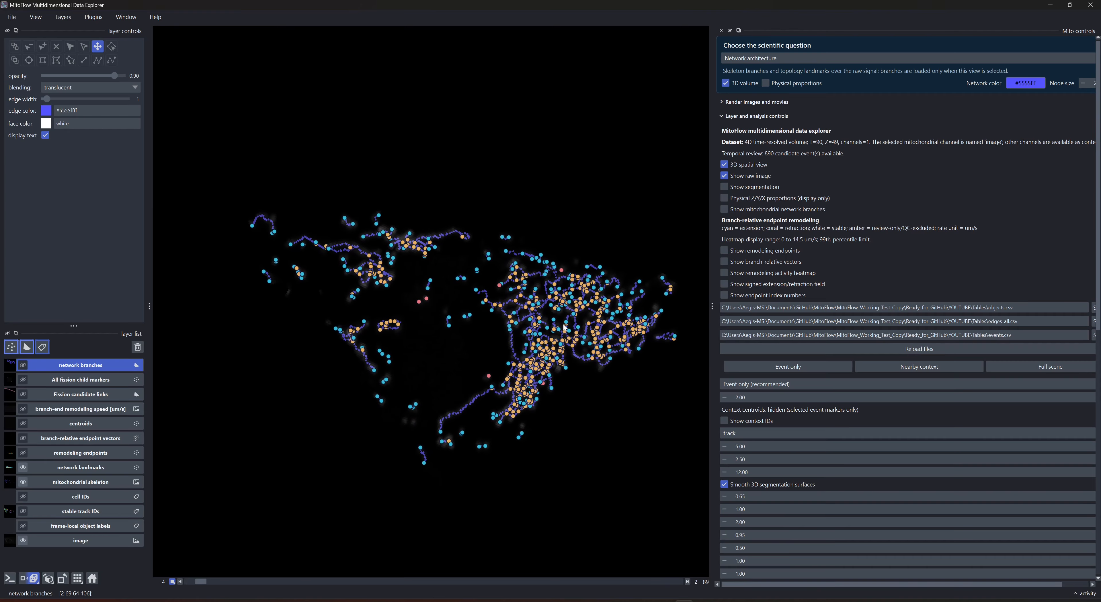
# Step: Examine the landmark nodes and thin skeleton up close from different angles during playback, and stop the playback
pyautogui.scroll(3, 609, 359)
pyautogui.moveTo(609, 359); pyautogui.dragTo(549, 355)
pyautogui.scroll(10, 548, 355)
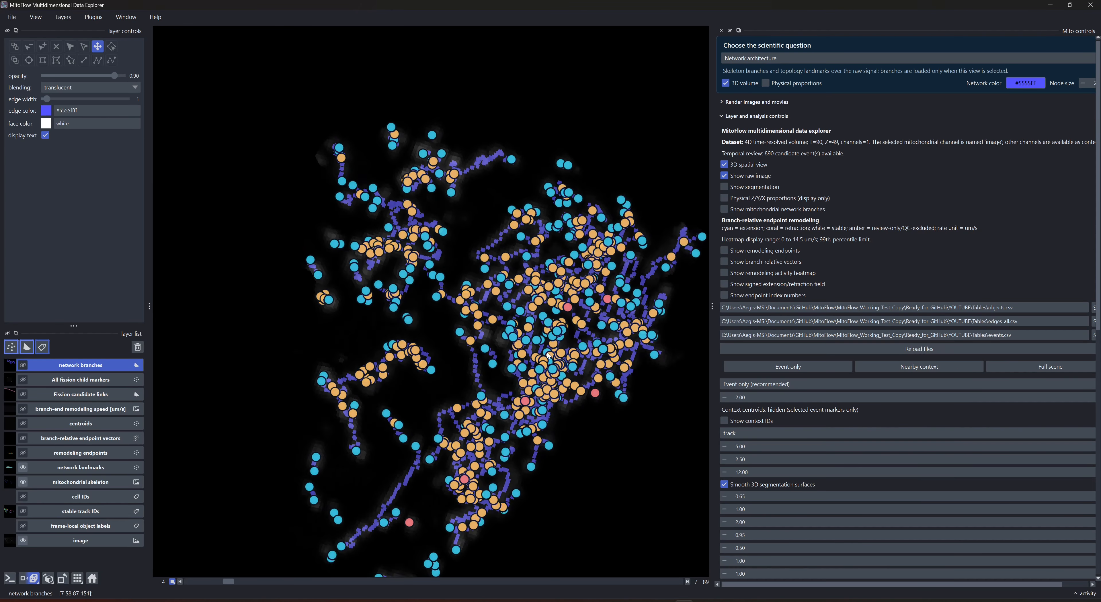
pyautogui.scroll(3, 559, 379)
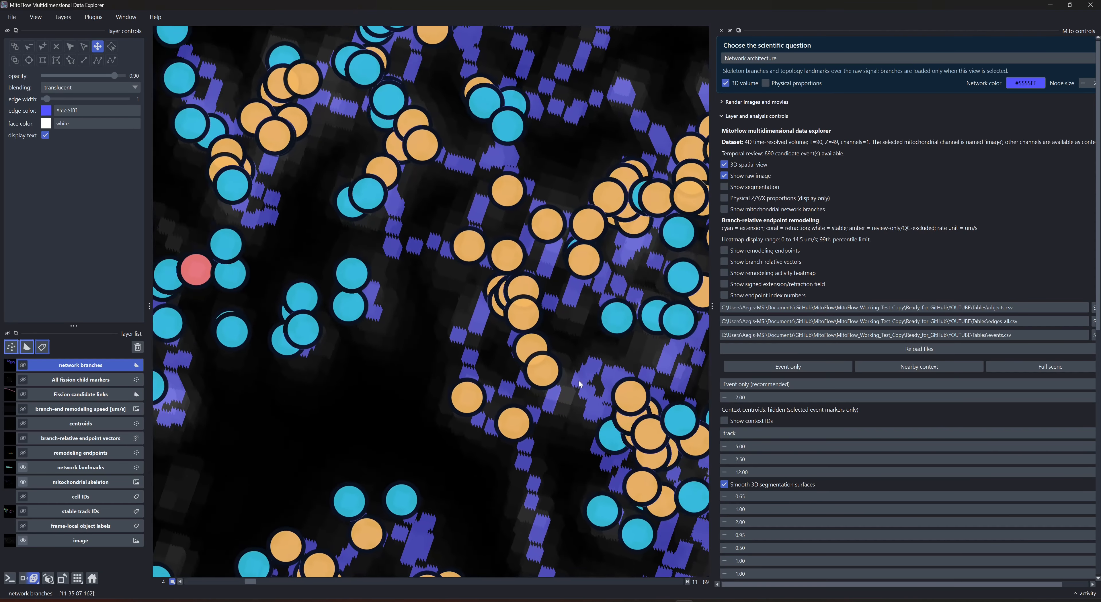
pyautogui.moveTo(578, 384); pyautogui.dragTo(614, 383)
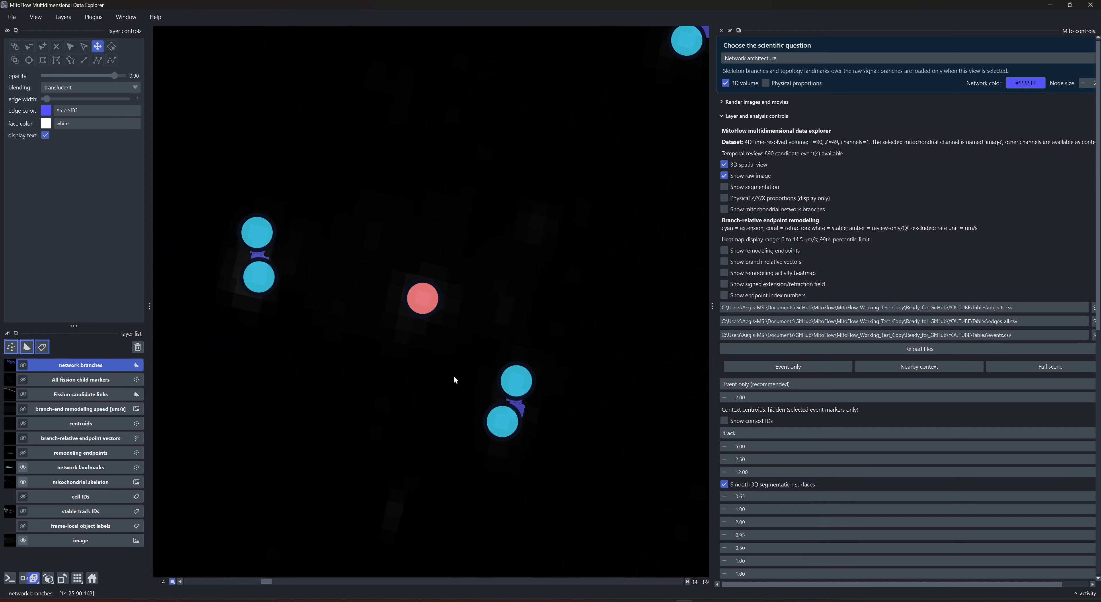
pyautogui.scroll(-6, 496, 385)
pyautogui.moveTo(417, 263); pyautogui.dragTo(486, 343)
pyautogui.moveTo(421, 318); pyautogui.dragTo(448, 290)
pyautogui.scroll(-10, 447, 289)
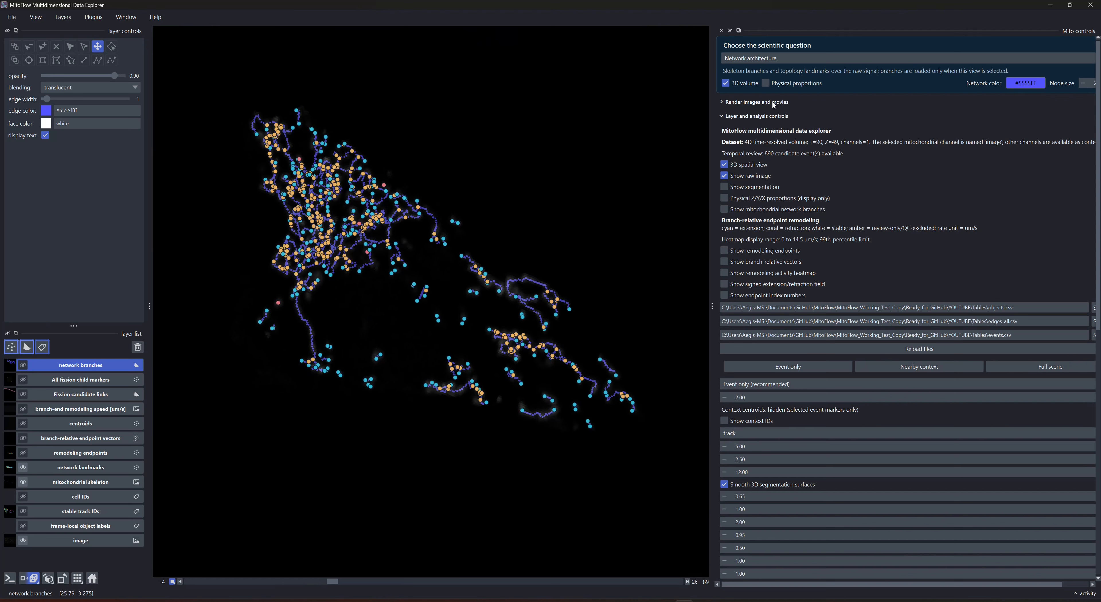
pyautogui.click(172, 582)
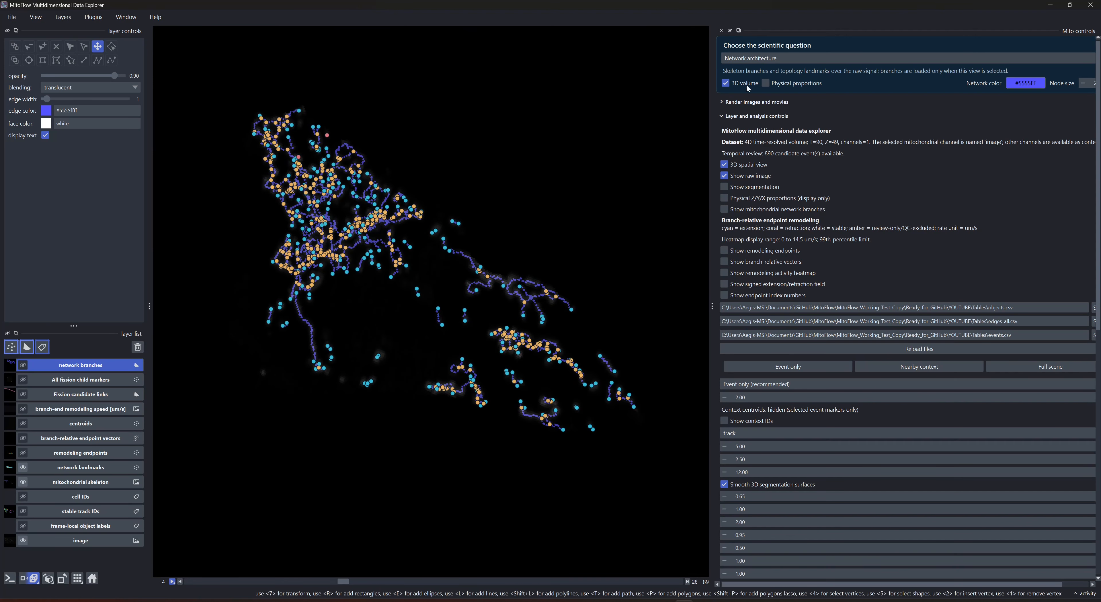
# Step: Show the signed extension/retraction field and the endpoint index numbers in turn, examine each from other angles, and hide both
pyautogui.click(752, 58)
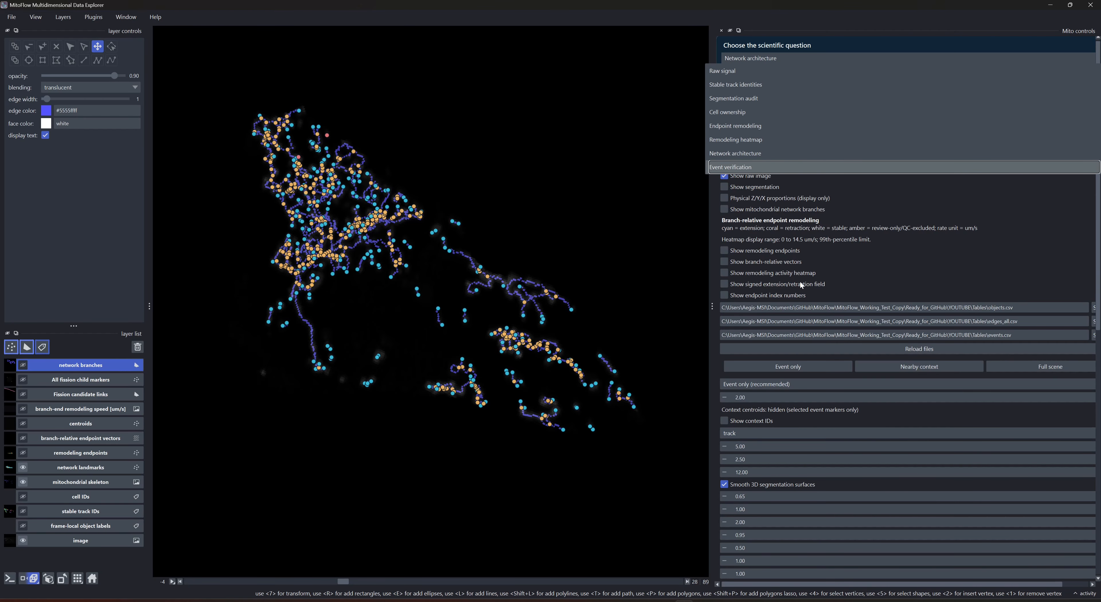
pyautogui.click(727, 283)
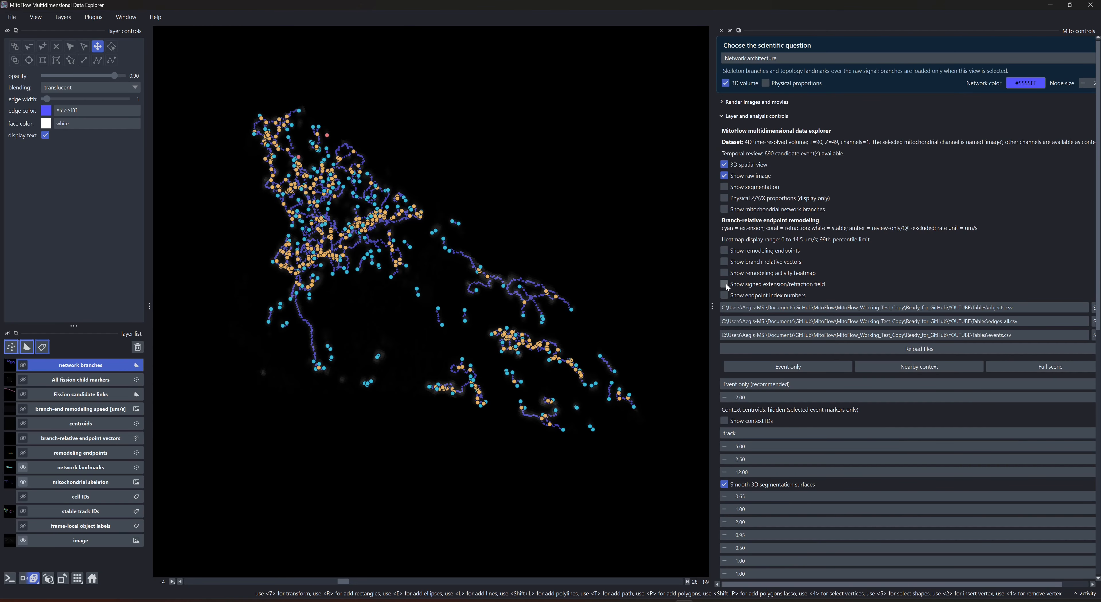
pyautogui.click(724, 284)
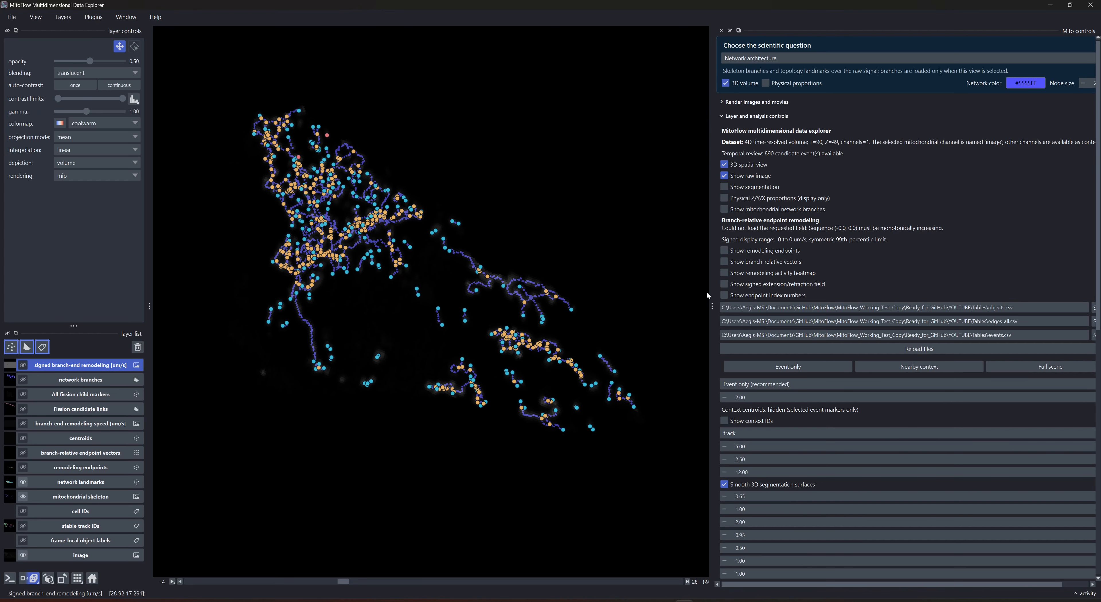
pyautogui.moveTo(529, 293); pyautogui.dragTo(265, 301)
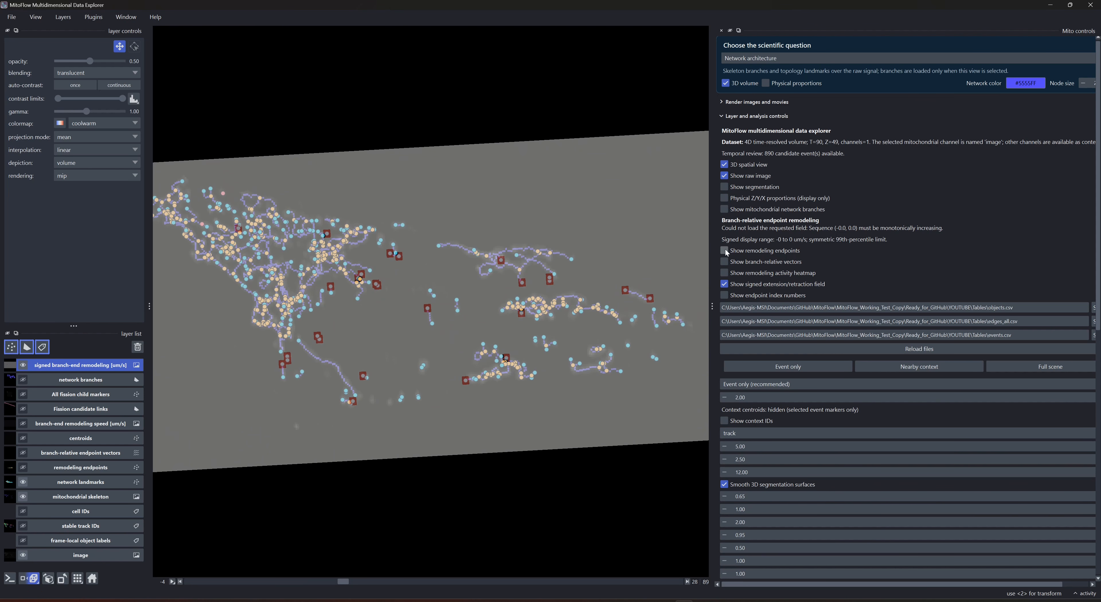
pyautogui.click(724, 283)
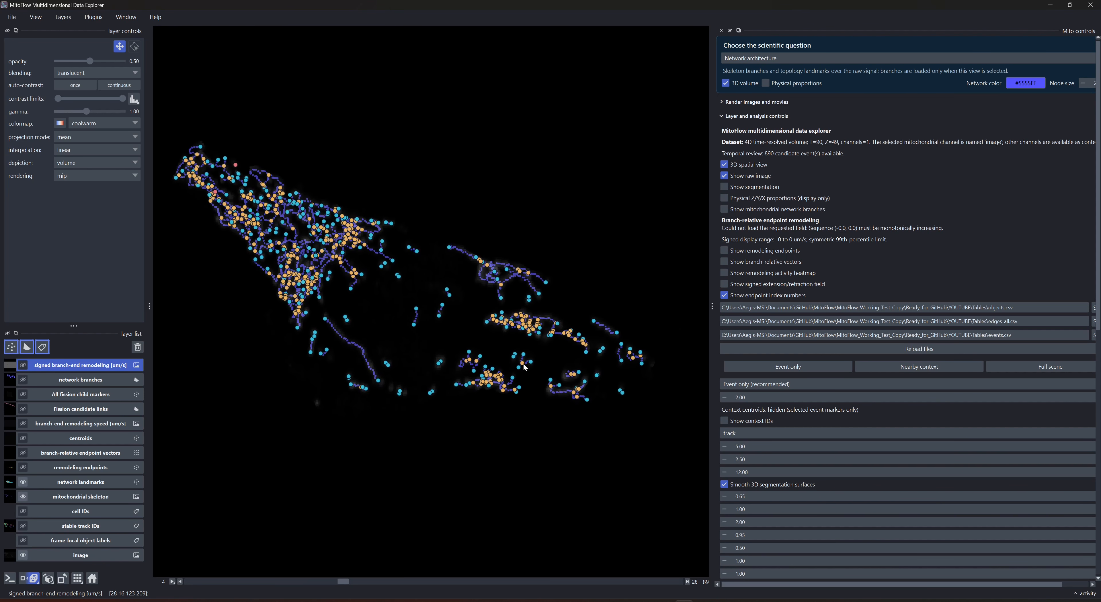
pyautogui.moveTo(525, 367); pyautogui.dragTo(500, 355)
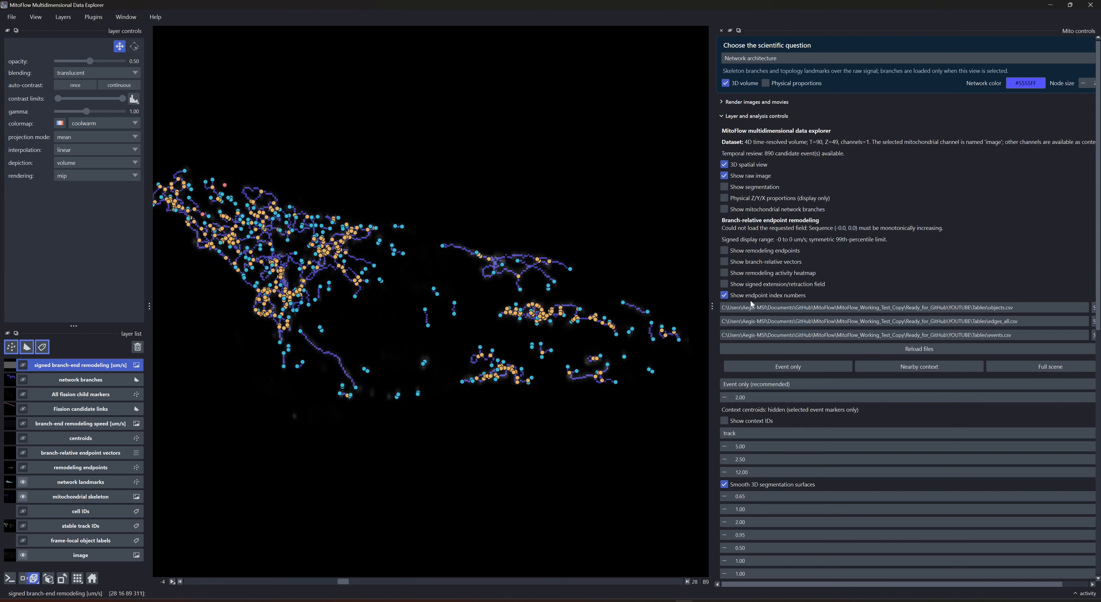
pyautogui.click(724, 295)
# Step: Close the data explorer and launch the temporal event review from the MitoFlow main window
pyautogui.click(1098, 5)
pyautogui.click(598, 311)
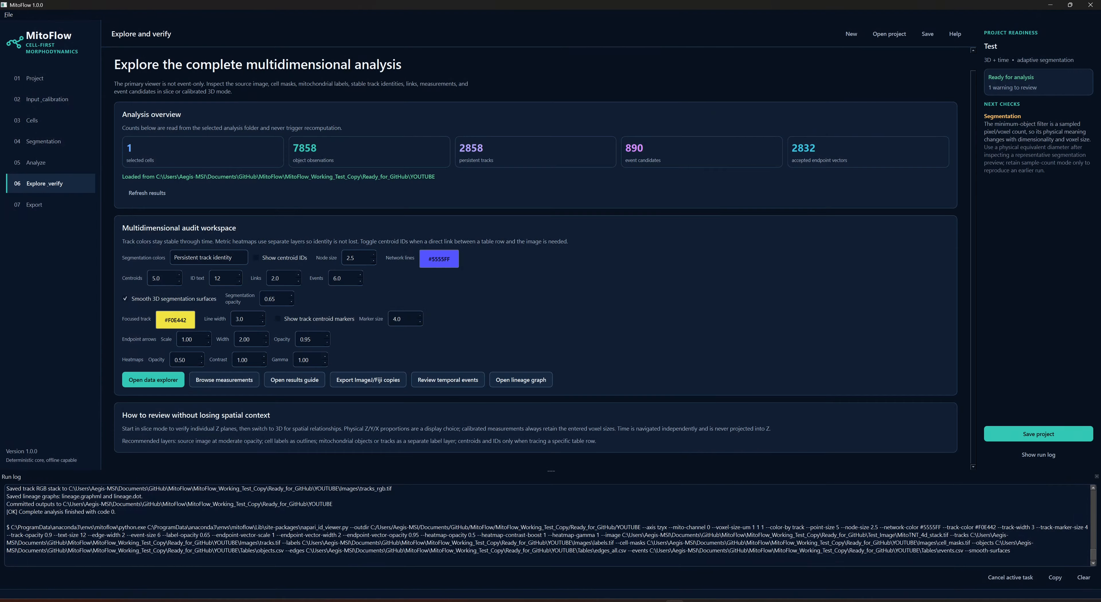
pyautogui.click(448, 380)
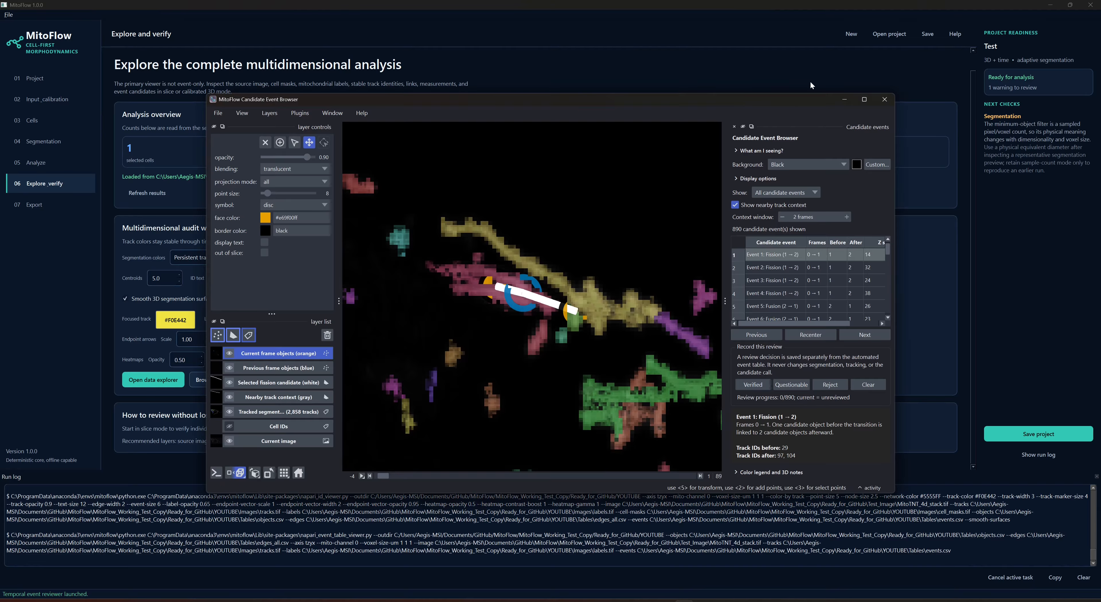
# Step: Maximize the Candidate Event Browser and examine the Event 1 fission candidate up close from different angles
pyautogui.click(864, 99)
pyautogui.moveTo(858, 327); pyautogui.dragTo(508, 286)
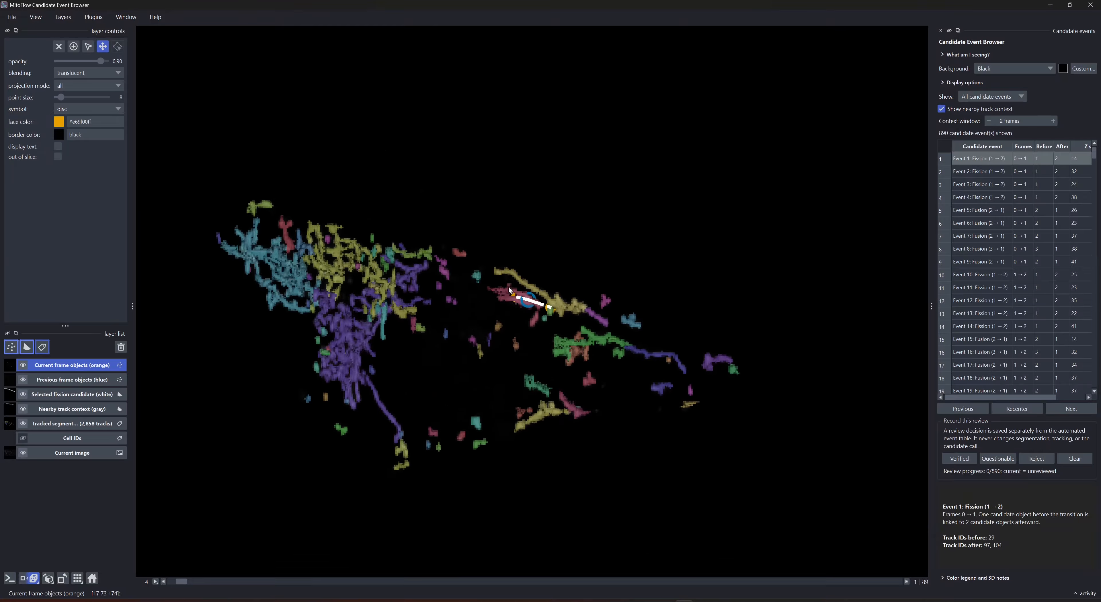
pyautogui.scroll(10, 524, 259)
pyautogui.scroll(5, 545, 255)
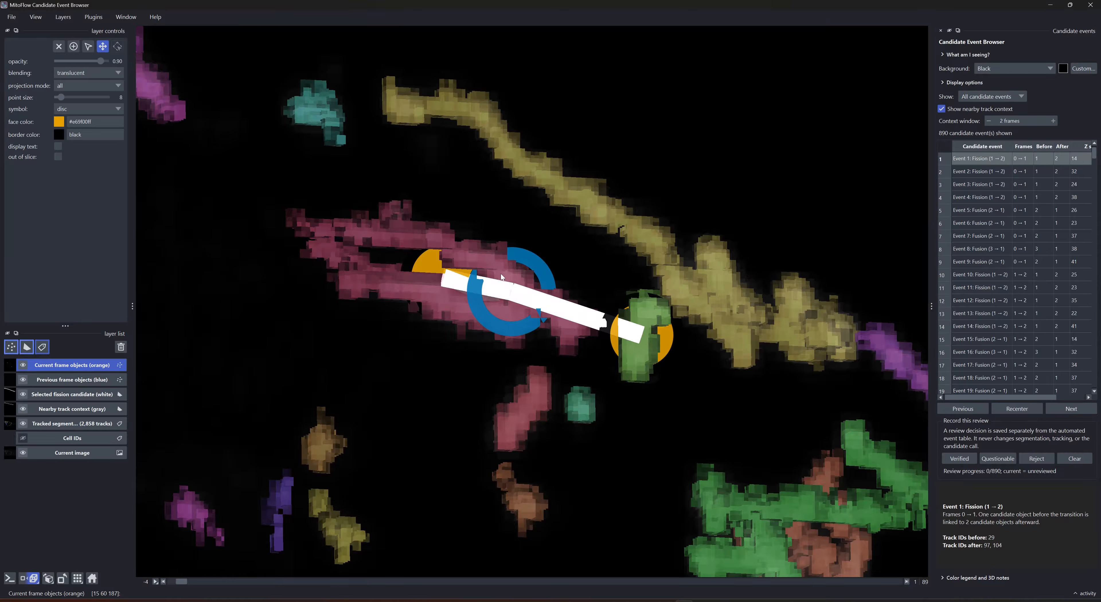
pyautogui.moveTo(498, 299); pyautogui.dragTo(494, 360)
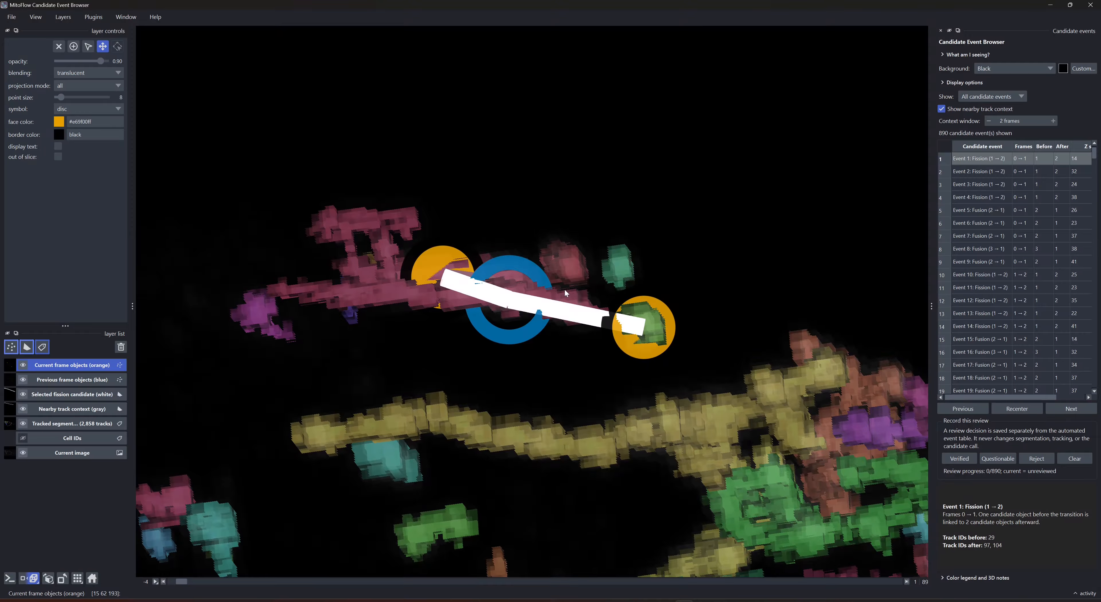
pyautogui.moveTo(573, 310); pyautogui.dragTo(484, 339)
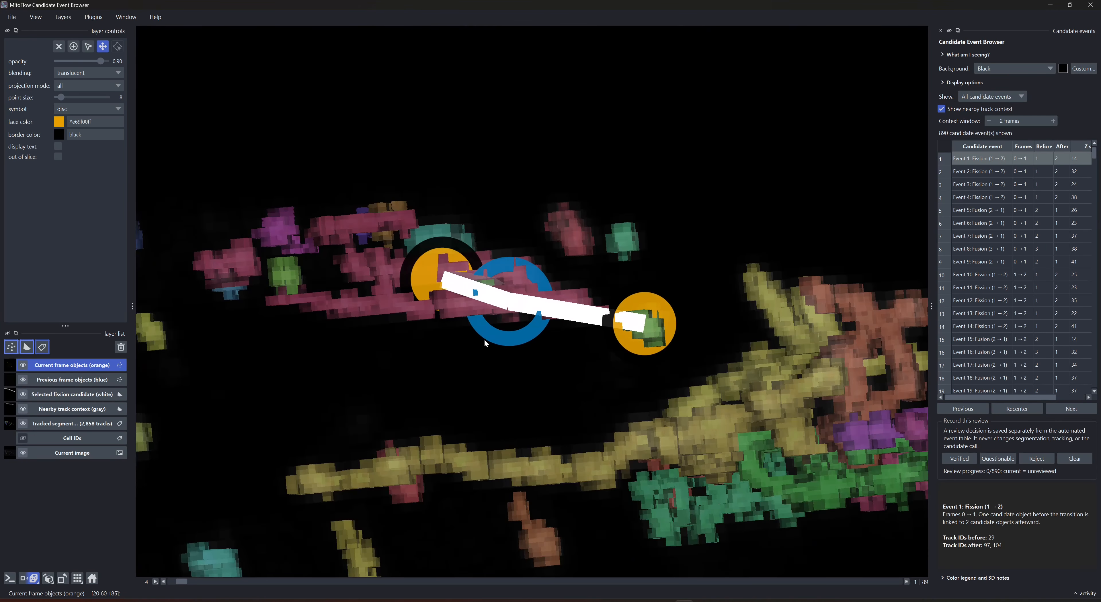
# Step: Widen the candidate events table, select Event 11, and examine its fission candidate from other angles, including in the preceding frame
pyautogui.moveTo(932, 269); pyautogui.dragTo(709, 270)
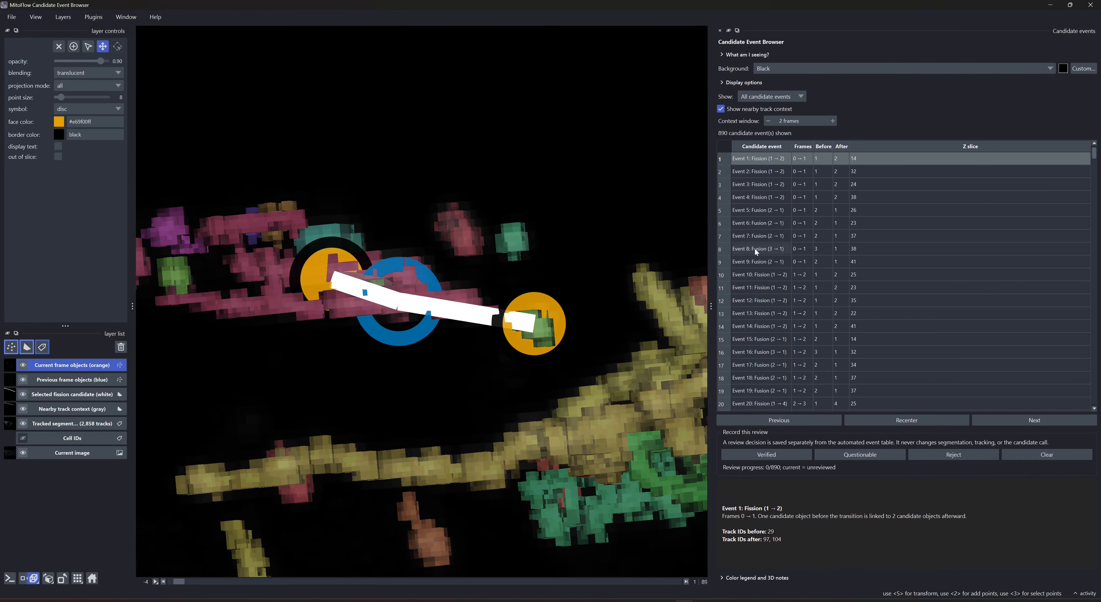
pyautogui.click(760, 286)
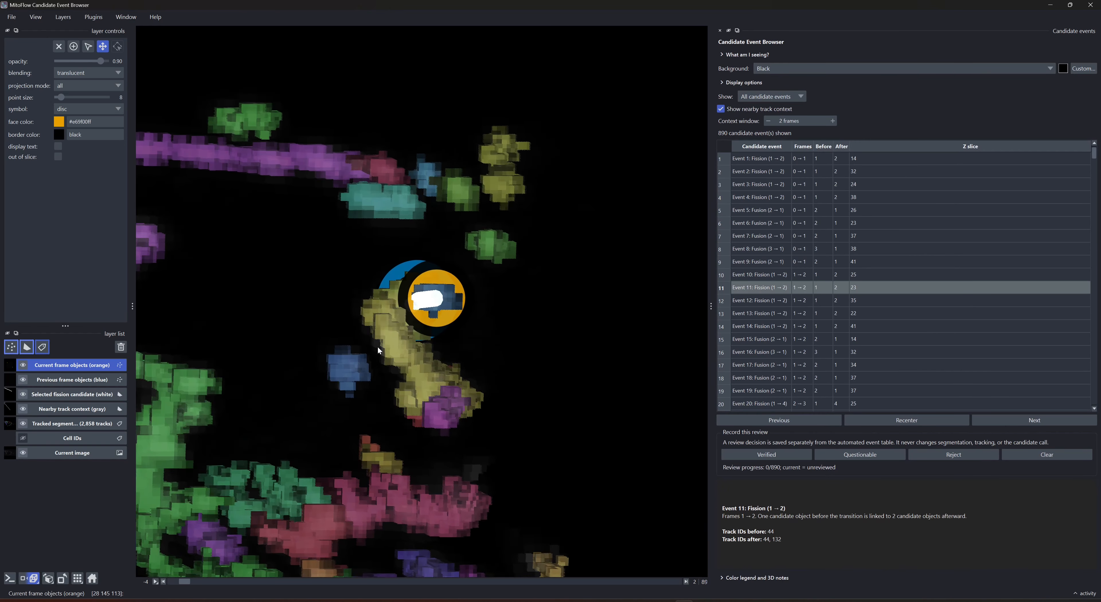
pyautogui.moveTo(377, 346)
pyautogui.mouseDown()
pyautogui.moveTo(258, 356)
pyautogui.moveTo(438, 356)
pyautogui.moveTo(620, 377)
pyautogui.moveTo(721, 408)
pyautogui.moveTo(548, 359)
pyautogui.moveTo(250, 351)
pyautogui.moveTo(144, 330)
pyautogui.moveTo(154, 331)
pyautogui.mouseUp()
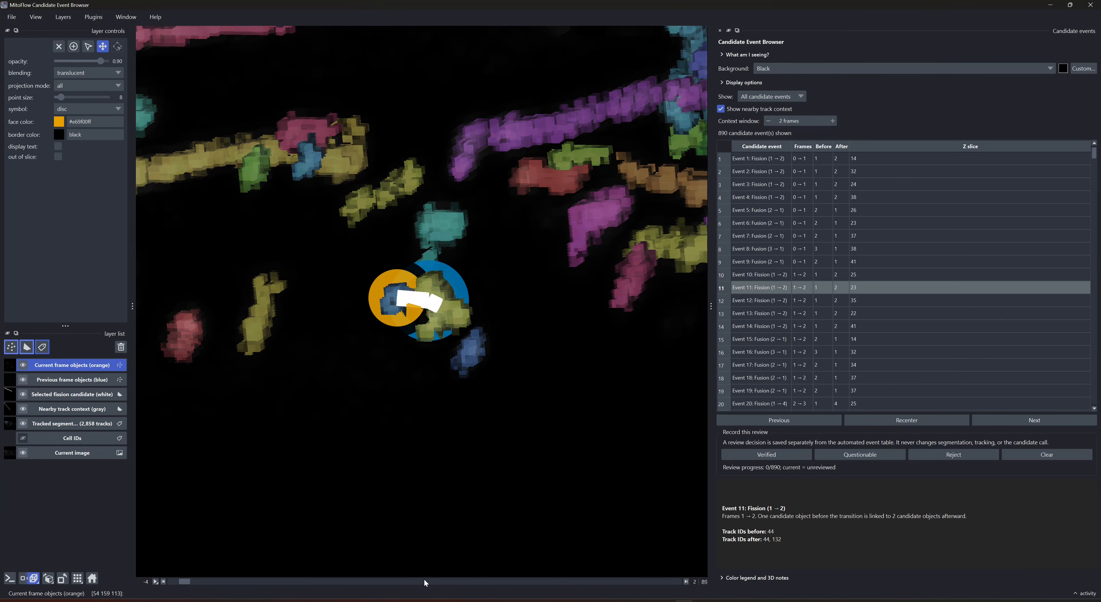
pyautogui.click(164, 582)
pyautogui.moveTo(372, 363); pyautogui.dragTo(413, 357)
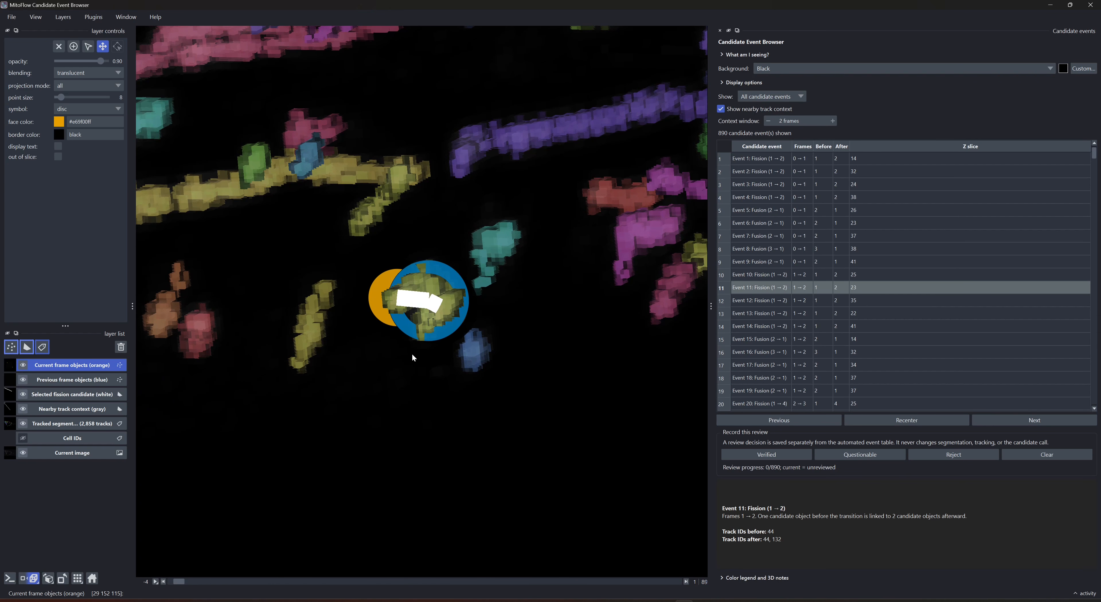
# Step: Hide the current-frame objects, previous-frame objects and selected fission candidate, and compare Event 11's mitochondria up close before and after the fission
pyautogui.click(23, 364)
pyautogui.click(23, 379)
pyautogui.click(23, 393)
pyautogui.moveTo(376, 304); pyautogui.dragTo(440, 317)
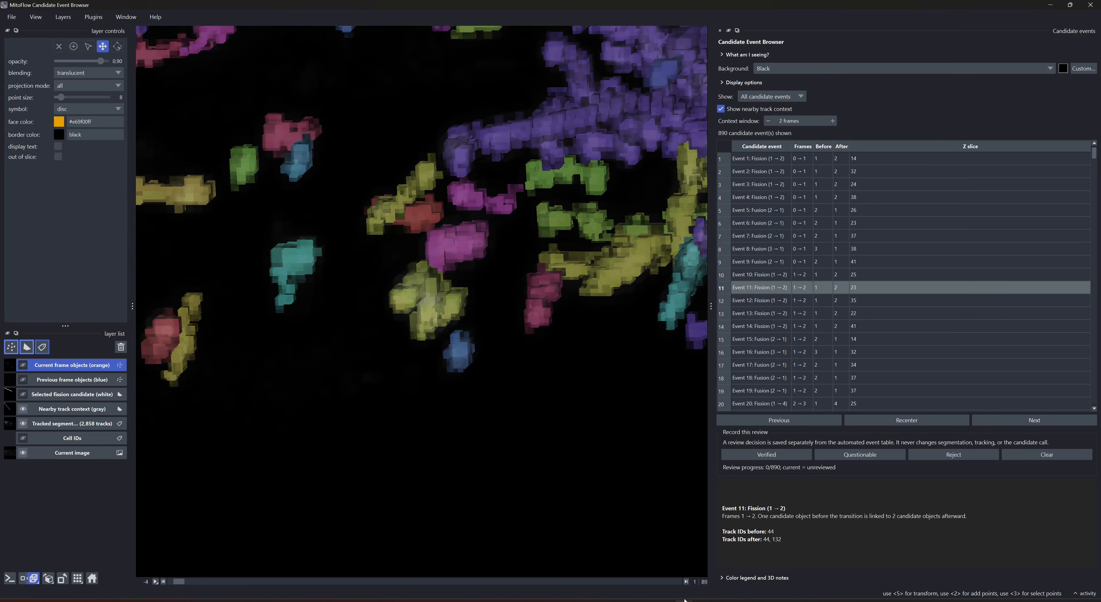
pyautogui.click(687, 582)
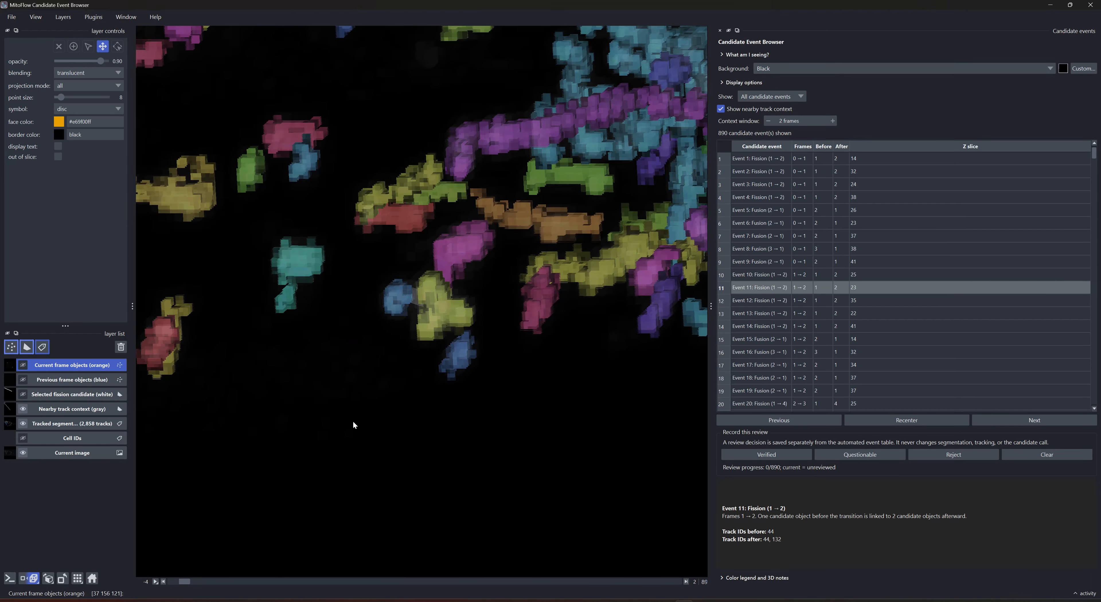
pyautogui.moveTo(353, 420); pyautogui.dragTo(409, 333)
pyautogui.scroll(5, 409, 298)
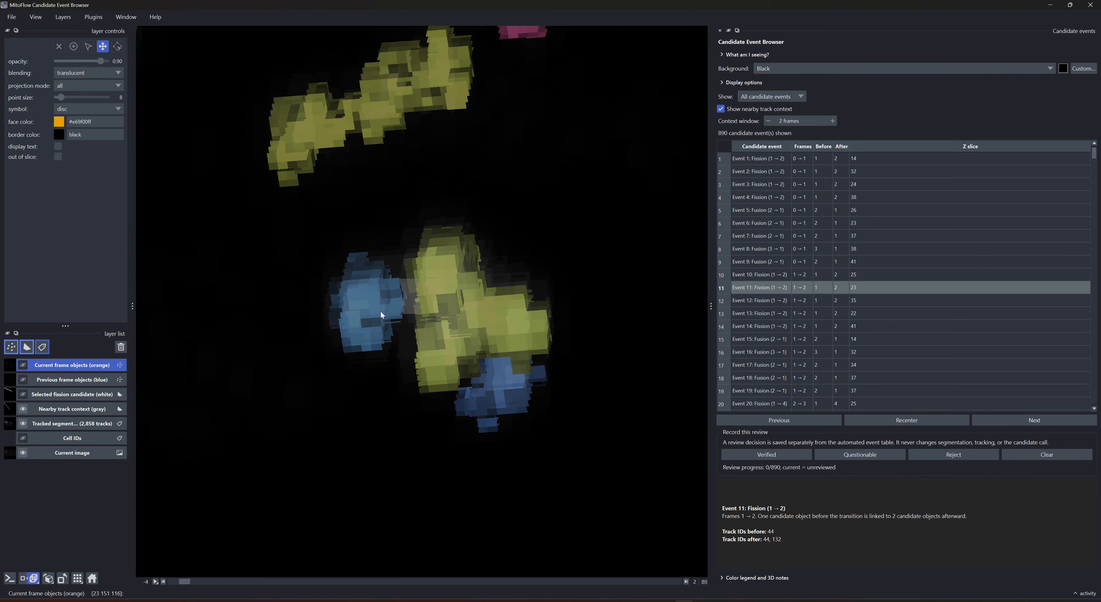
# Step: Show the previous-frame objects and then the current-frame objects again, examining the Event 11 markers from different angles
pyautogui.click(23, 380)
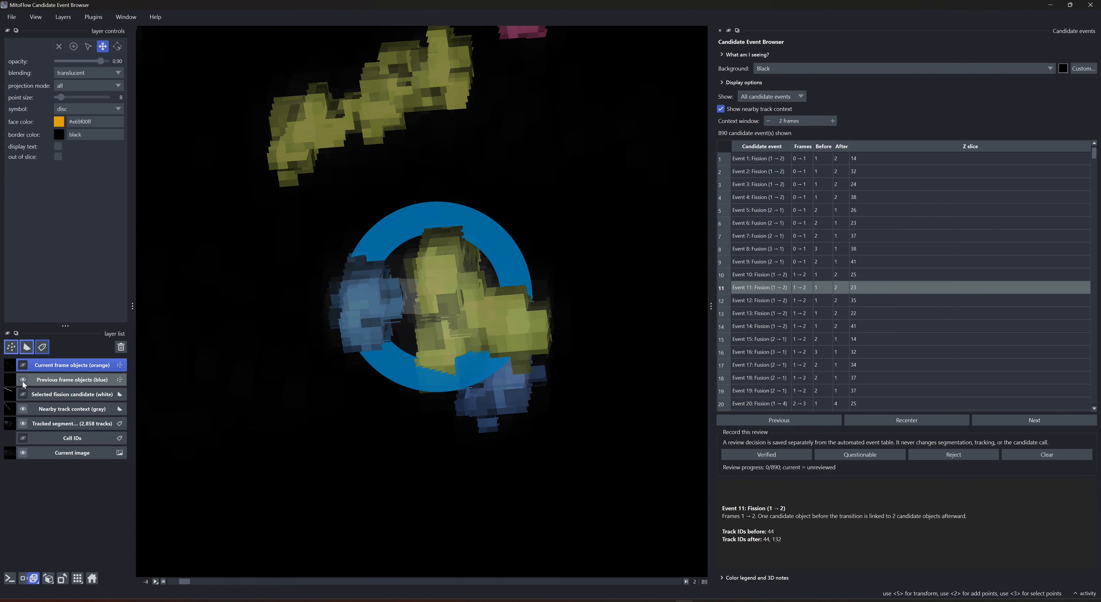
pyautogui.moveTo(415, 298); pyautogui.dragTo(460, 321)
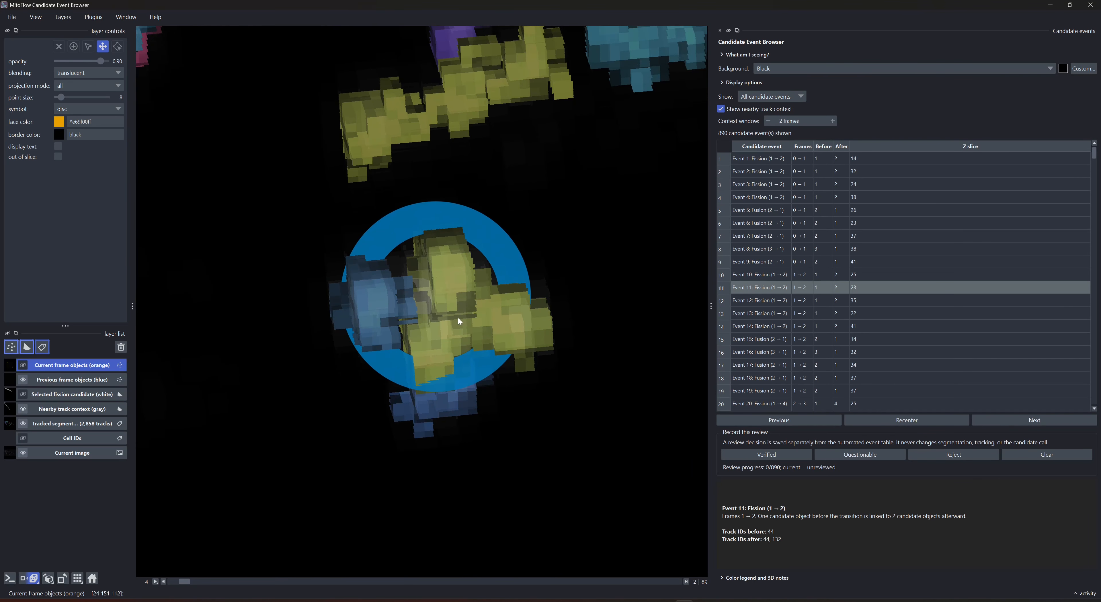
pyautogui.click(23, 365)
pyautogui.moveTo(318, 370); pyautogui.dragTo(227, 352)
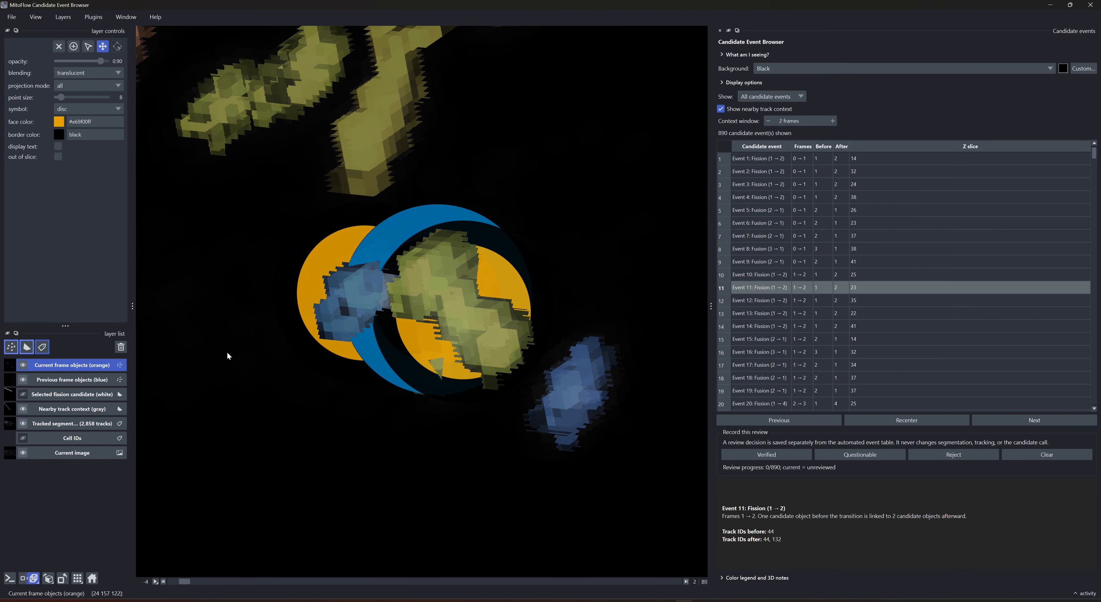
# Step: Hide the current-frame objects, show the selected fission candidate, and examine Event 11's link from other angles
pyautogui.click(22, 364)
pyautogui.click(22, 394)
pyautogui.moveTo(433, 347); pyautogui.dragTo(466, 345)
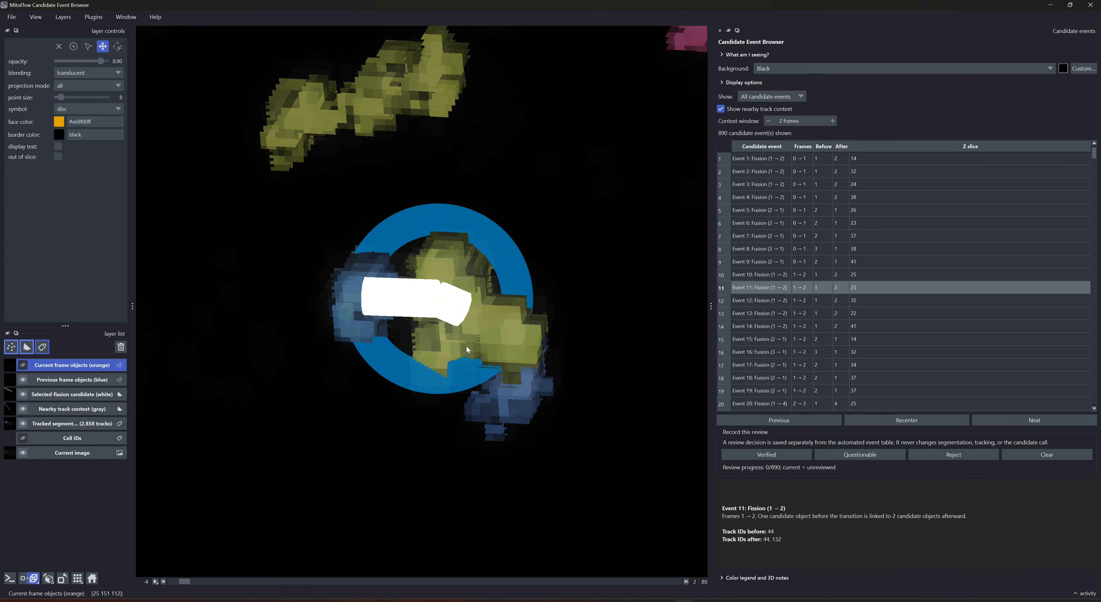
pyautogui.moveTo(402, 296); pyautogui.dragTo(551, 335)
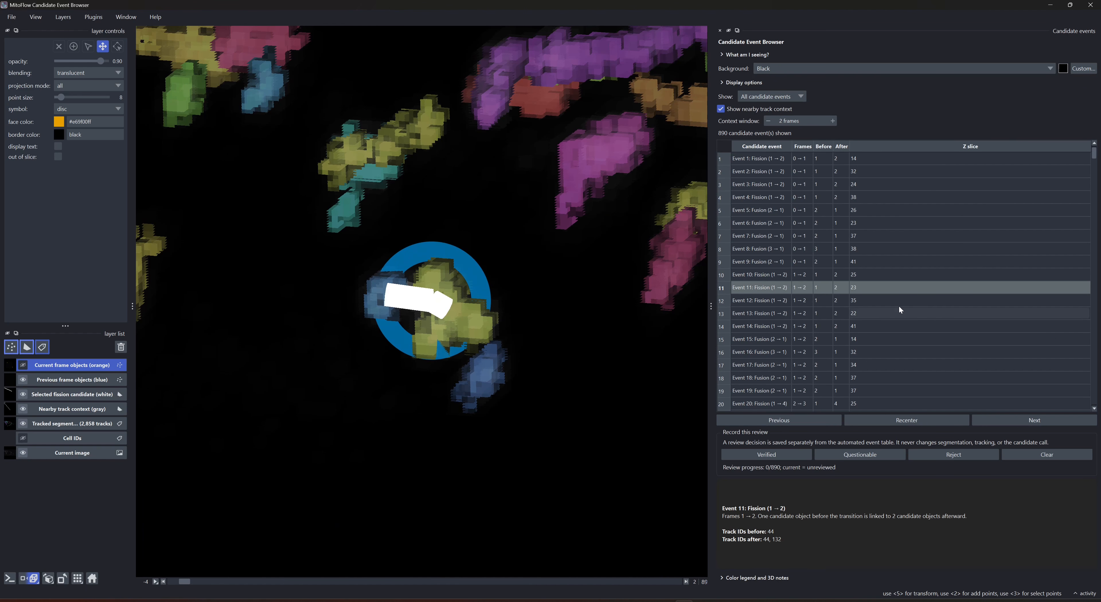
pyautogui.scroll(-5, 899, 306)
# Step: Select the Event 29 and Event 47 fusion candidates in turn and examine each in the 3D view
pyautogui.click(760, 325)
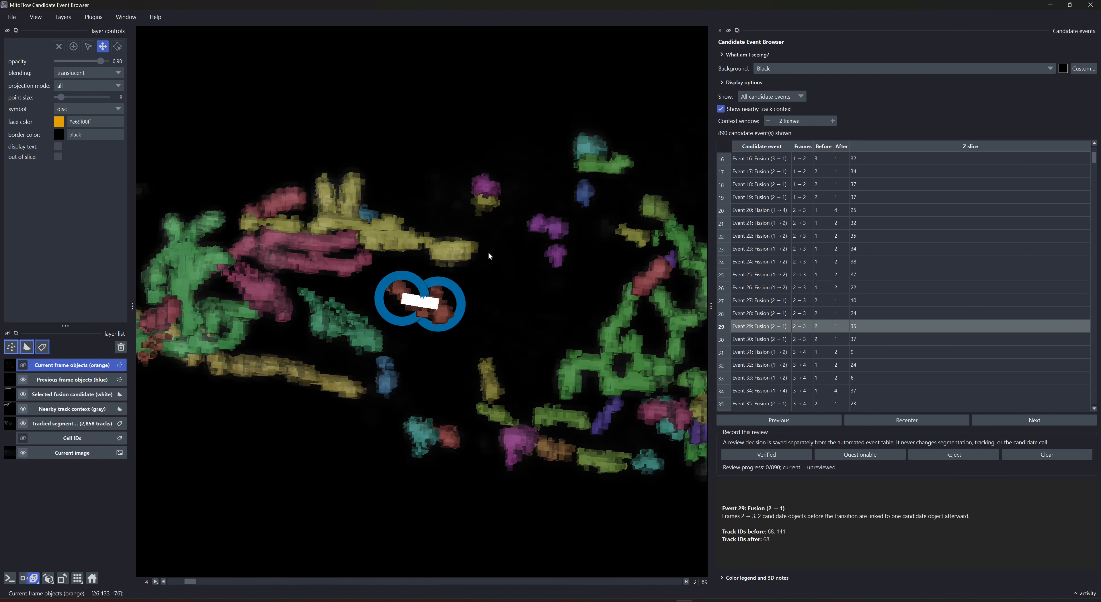
pyautogui.scroll(-5, 887, 354)
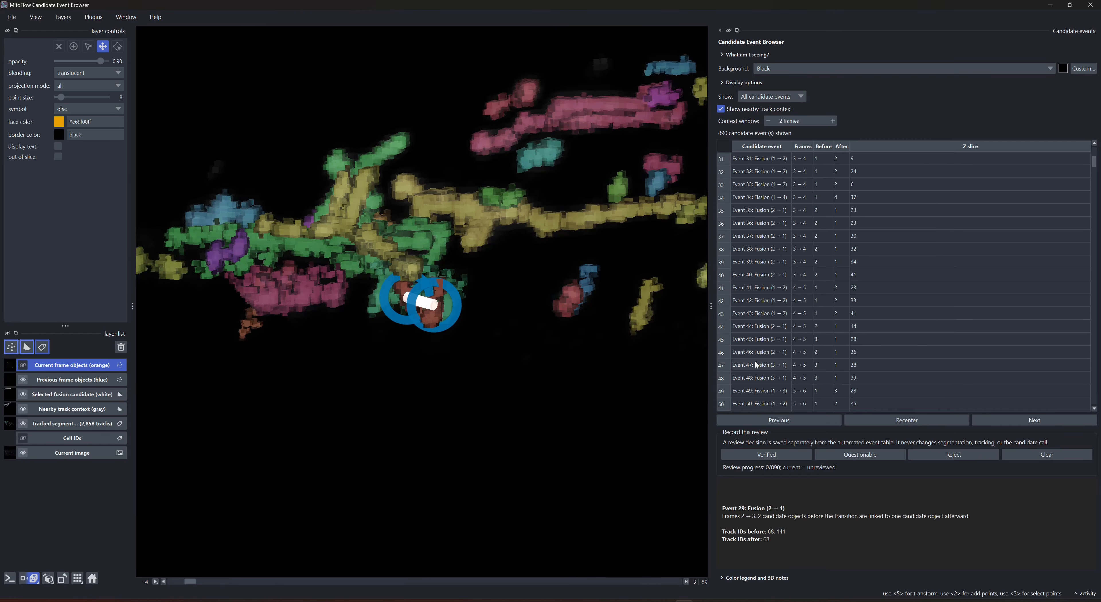
pyautogui.click(755, 364)
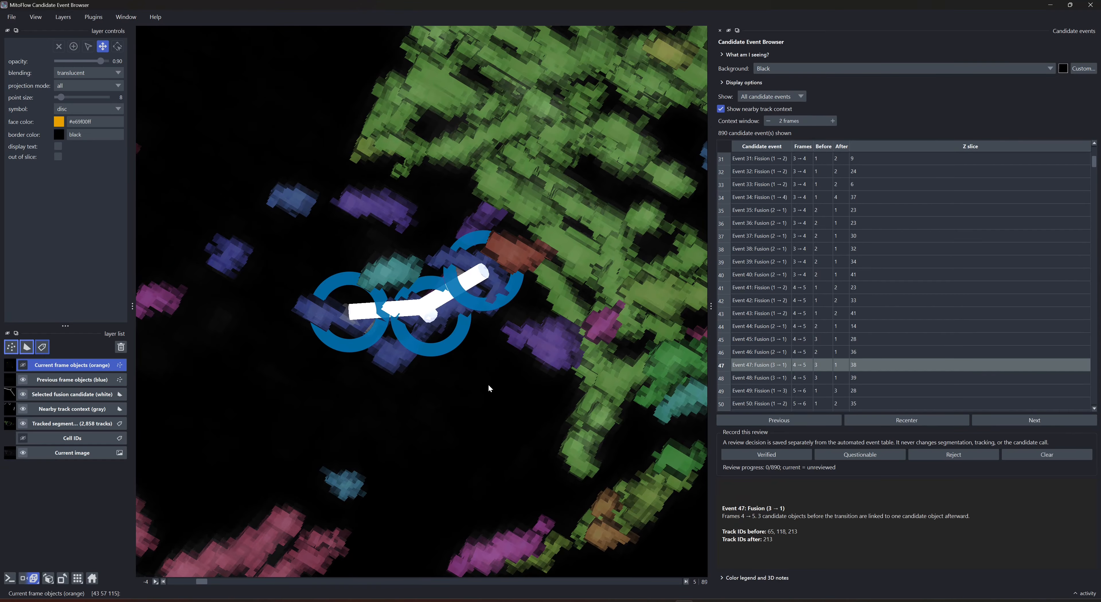
pyautogui.moveTo(492, 388); pyautogui.dragTo(481, 346)
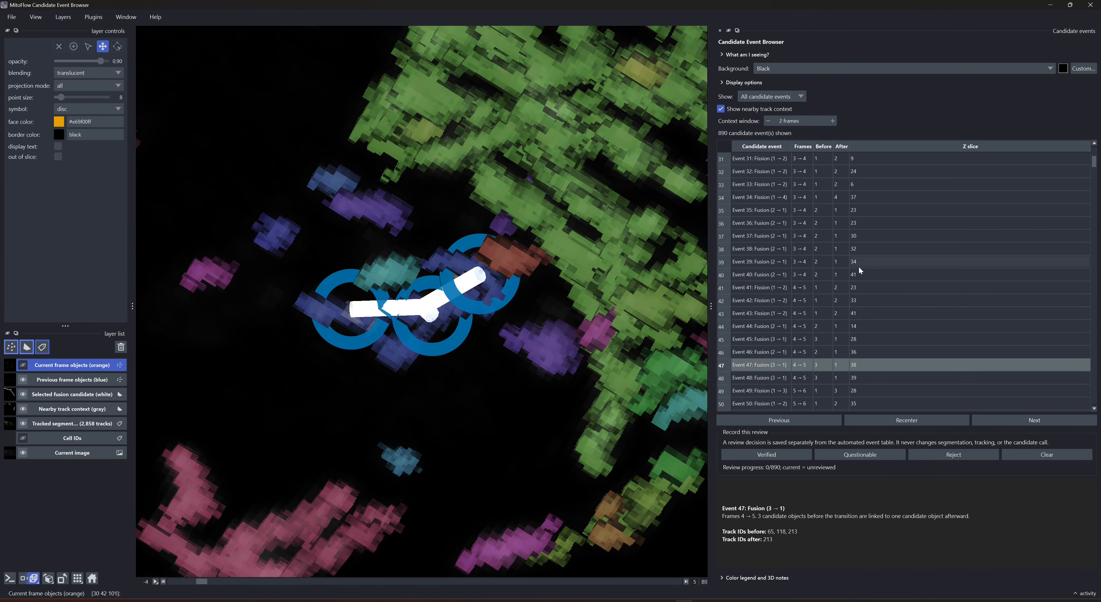
pyautogui.scroll(-5, 481, 328)
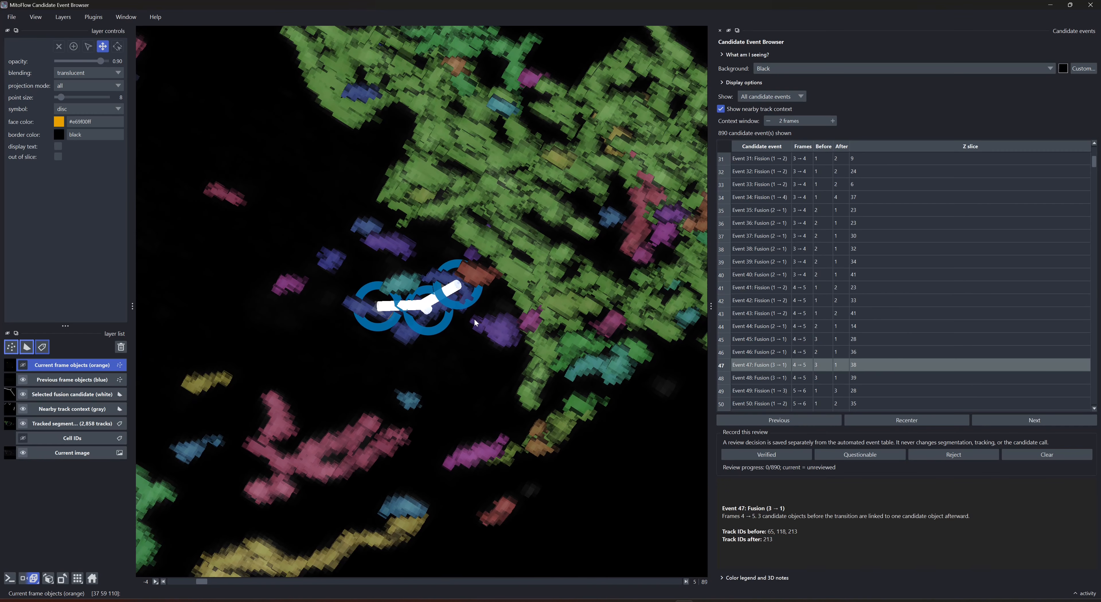
pyautogui.moveTo(474, 322); pyautogui.dragTo(400, 350)
# Step: Select the Event 82 fission candidate and examine it up close from different angles
pyautogui.scroll(-12, 921, 347)
pyautogui.click(922, 349)
pyautogui.moveTo(398, 292); pyautogui.dragTo(305, 275)
pyautogui.scroll(4, 398, 317)
pyautogui.moveTo(398, 317); pyautogui.dragTo(352, 273)
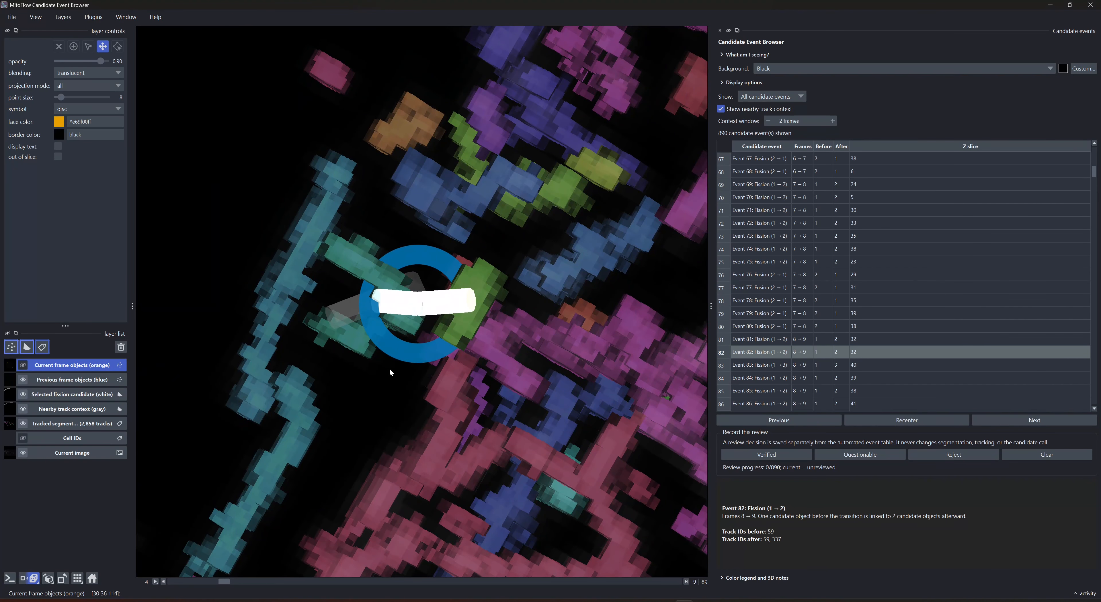
# Step: Hide the tracked segmentation and toggle the nearby track context, leaving it hidden, to inspect Event 82 against the raw image
pyautogui.click(23, 425)
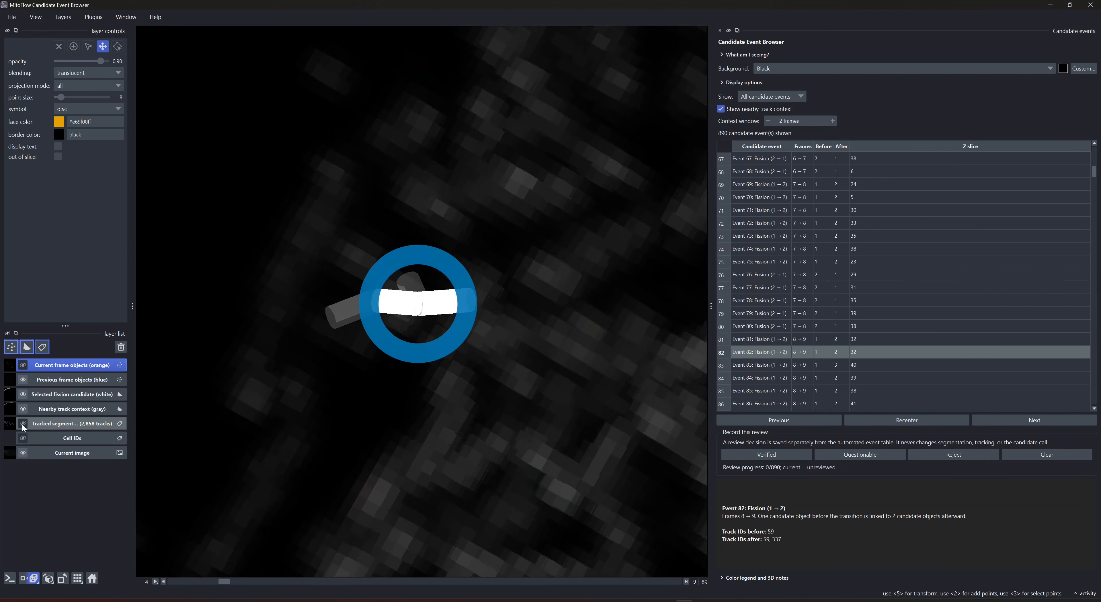
pyautogui.click(22, 411)
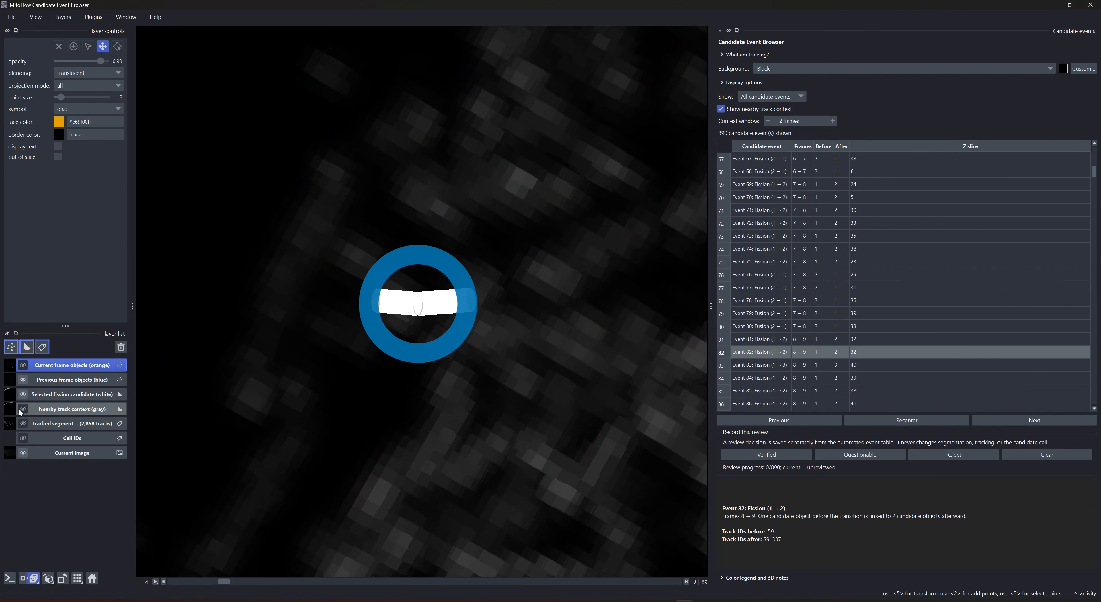
pyautogui.click(22, 411)
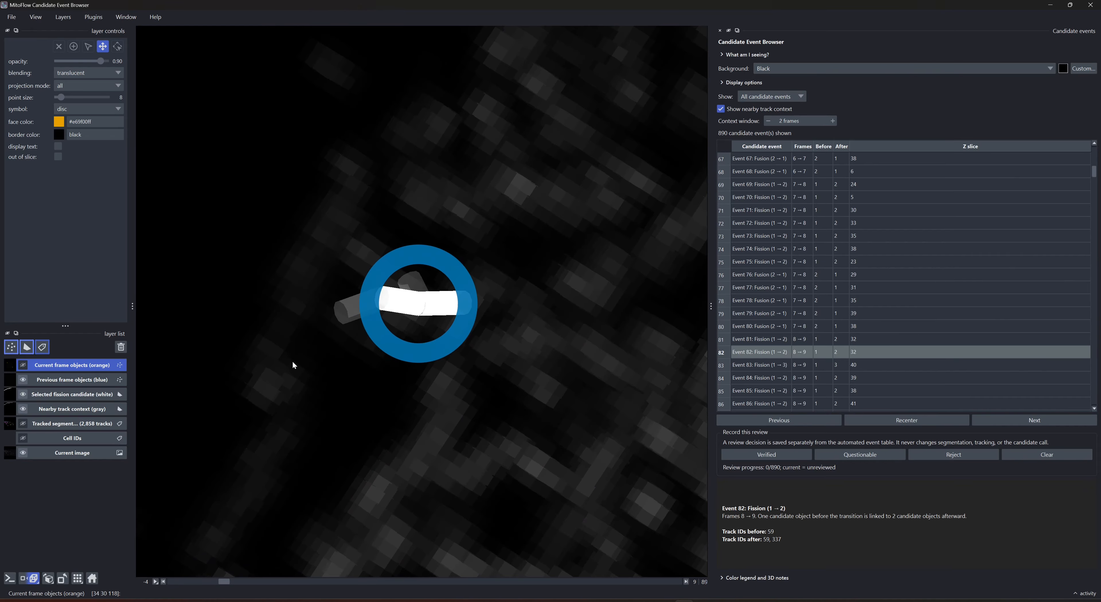
pyautogui.moveTo(293, 364); pyautogui.dragTo(397, 360)
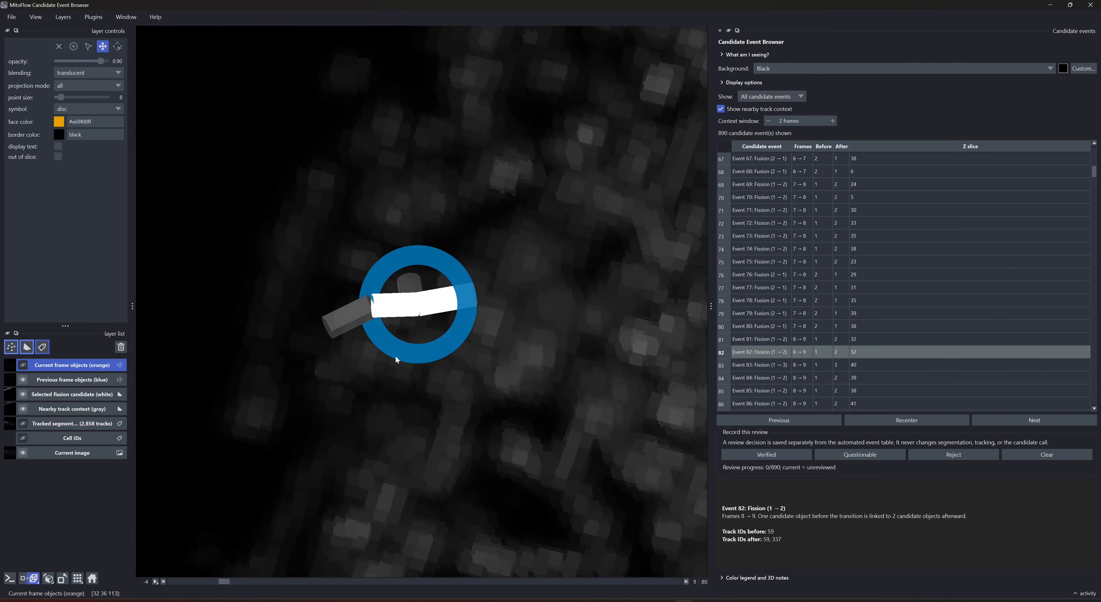
pyautogui.click(22, 411)
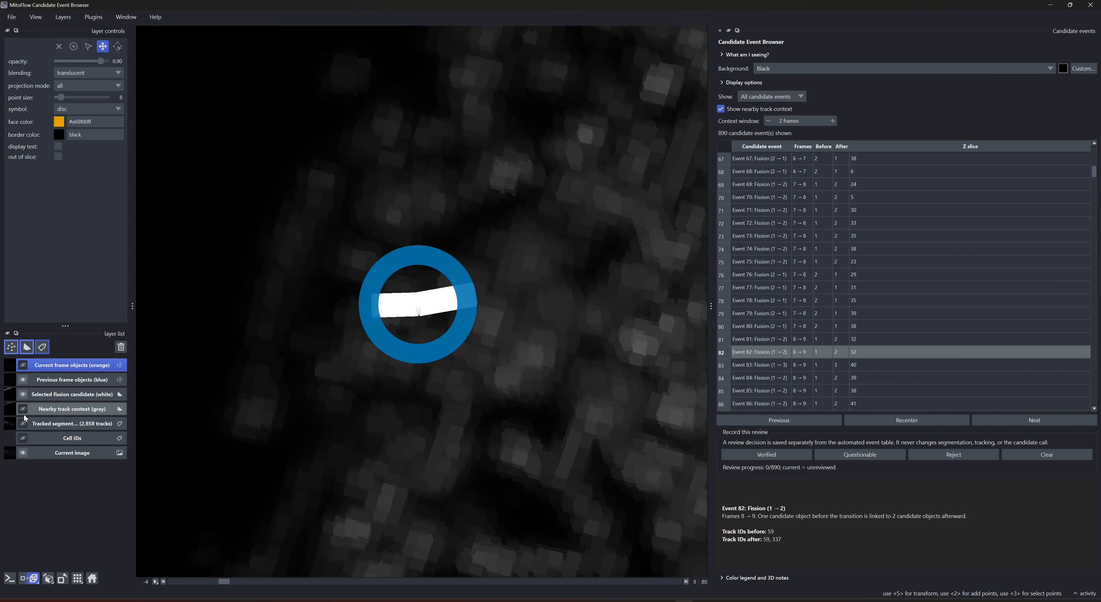
pyautogui.scroll(-6, 424, 366)
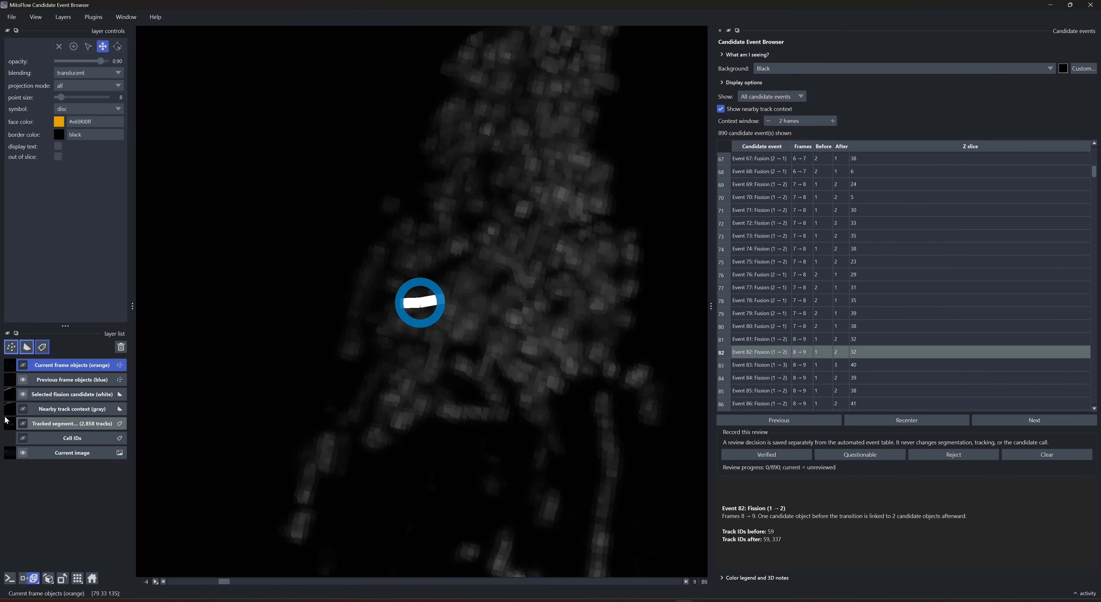
# Step: Show the nearby track context and the tracked segmentation again, and view them from other angles
pyautogui.click(23, 409)
pyautogui.click(22, 423)
pyautogui.moveTo(294, 355); pyautogui.dragTo(552, 363)
pyautogui.moveTo(563, 431); pyautogui.dragTo(522, 406)
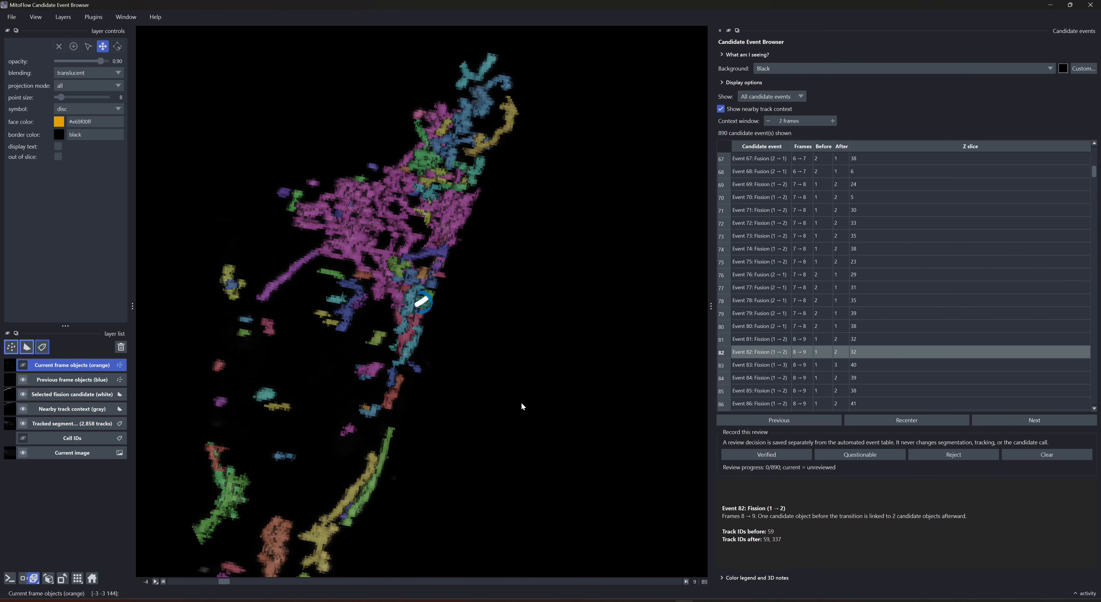
# Step: Examine the whole tracked mitochondrial network around Event 82 from several angles and distances, and close the event browser
pyautogui.moveTo(454, 180)
pyautogui.mouseDown()
pyautogui.moveTo(594, 316)
pyautogui.moveTo(380, 230)
pyautogui.moveTo(609, 502)
pyautogui.moveTo(519, 364)
pyautogui.moveTo(315, 268)
pyautogui.moveTo(321, 248)
pyautogui.moveTo(494, 278)
pyautogui.moveTo(528, 301)
pyautogui.moveTo(389, 333)
pyautogui.moveTo(361, 306)
pyautogui.moveTo(392, 331)
pyautogui.moveTo(363, 310)
pyautogui.moveTo(344, 261)
pyautogui.moveTo(499, 354)
pyautogui.moveTo(495, 372)
pyautogui.moveTo(548, 485)
pyautogui.mouseUp()
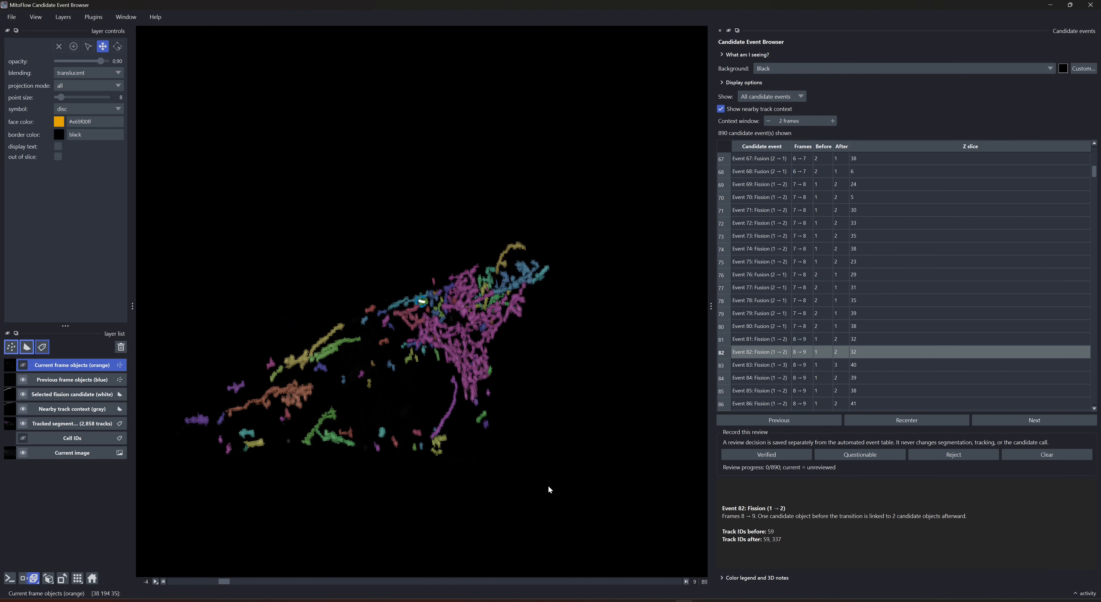
pyautogui.scroll(5, 399, 301)
pyautogui.moveTo(399, 301); pyautogui.dragTo(385, 363)
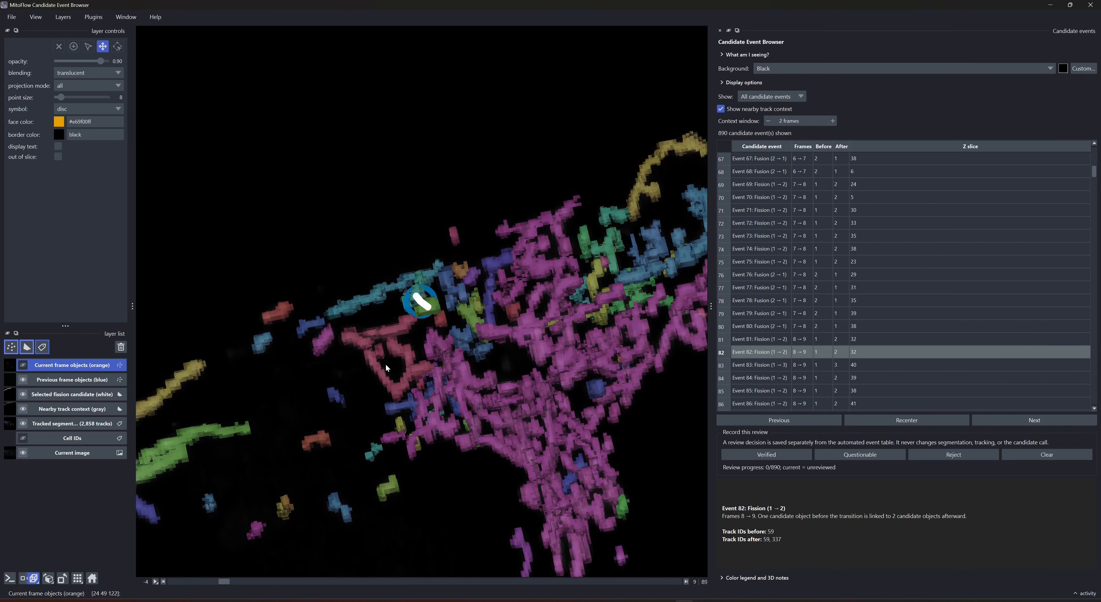
pyautogui.scroll(-5, 386, 364)
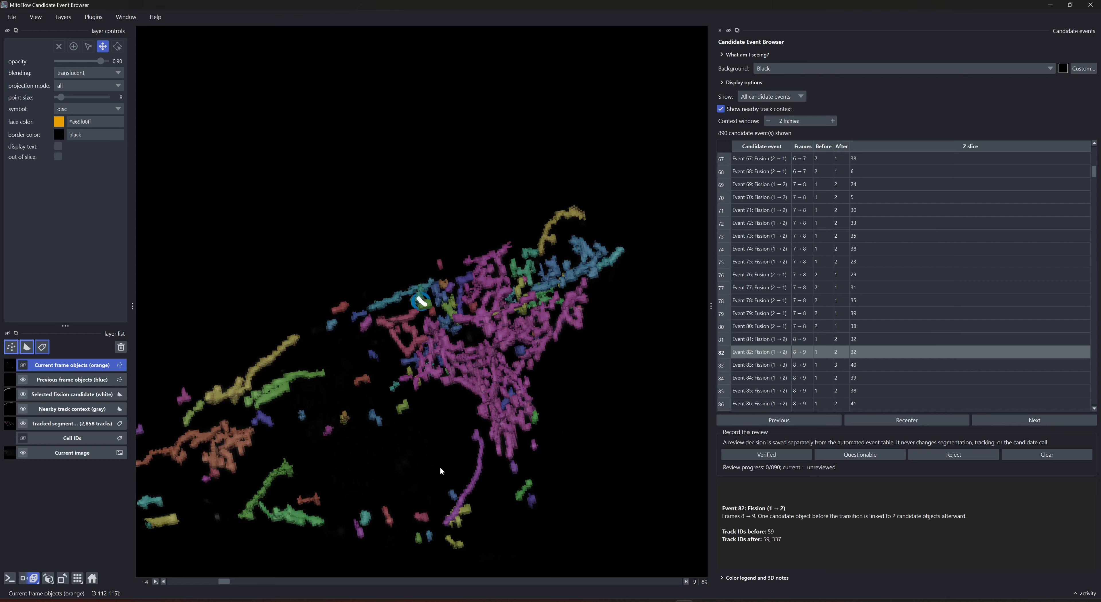
pyautogui.scroll(-2, 440, 468)
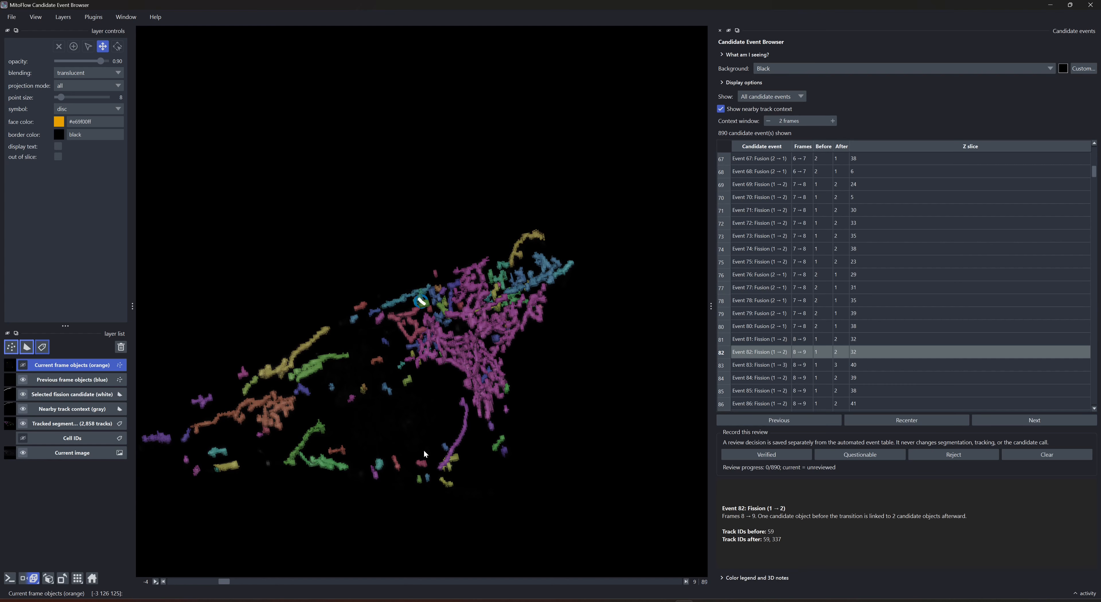
pyautogui.moveTo(361, 415); pyautogui.dragTo(316, 371)
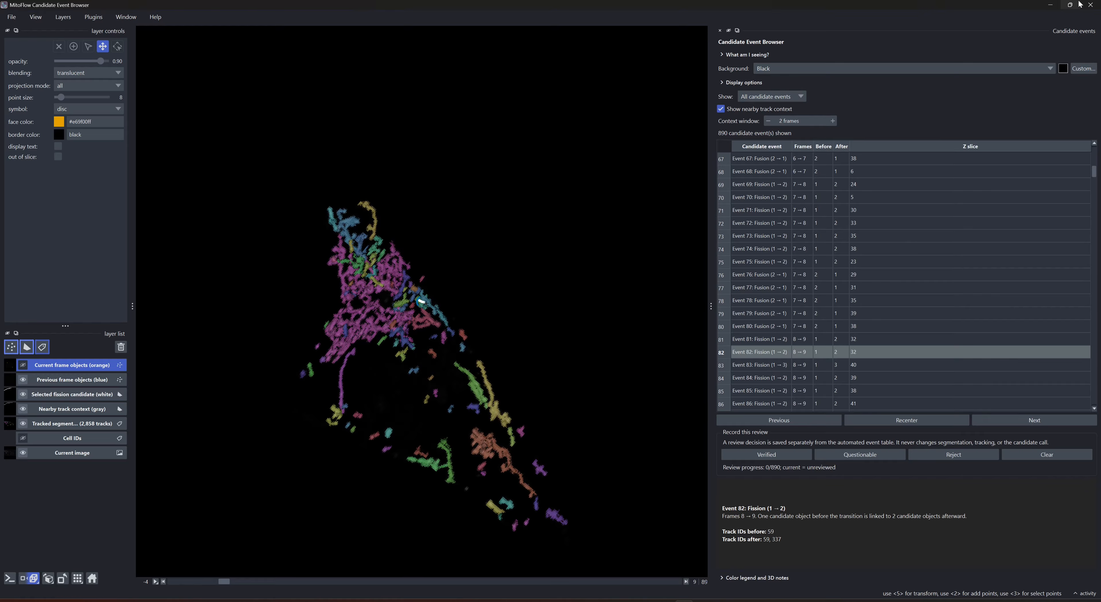
pyautogui.click(1091, 5)
pyautogui.click(607, 314)
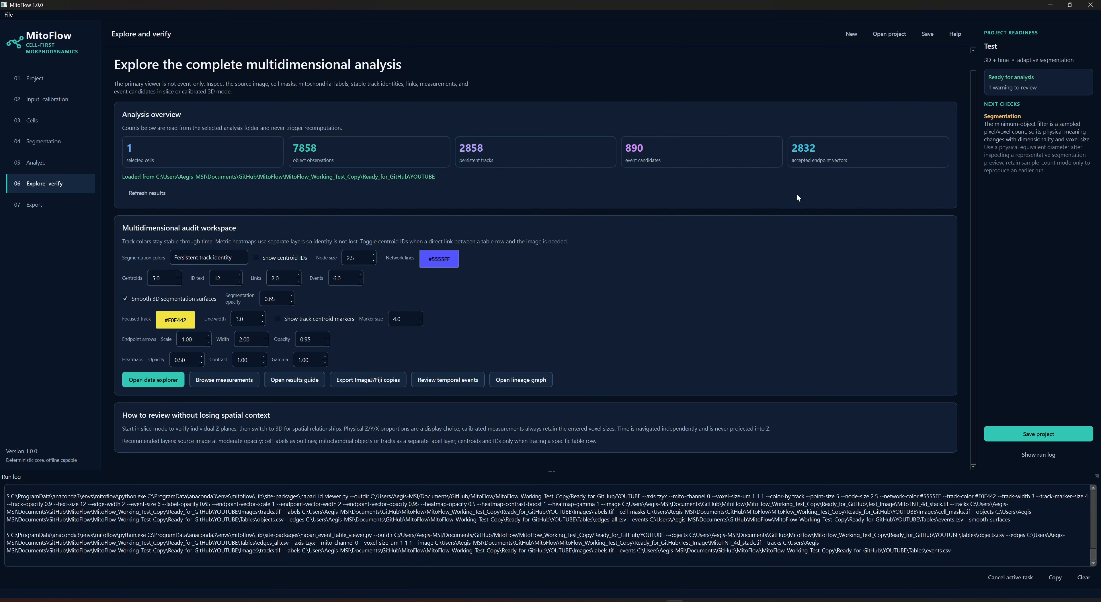